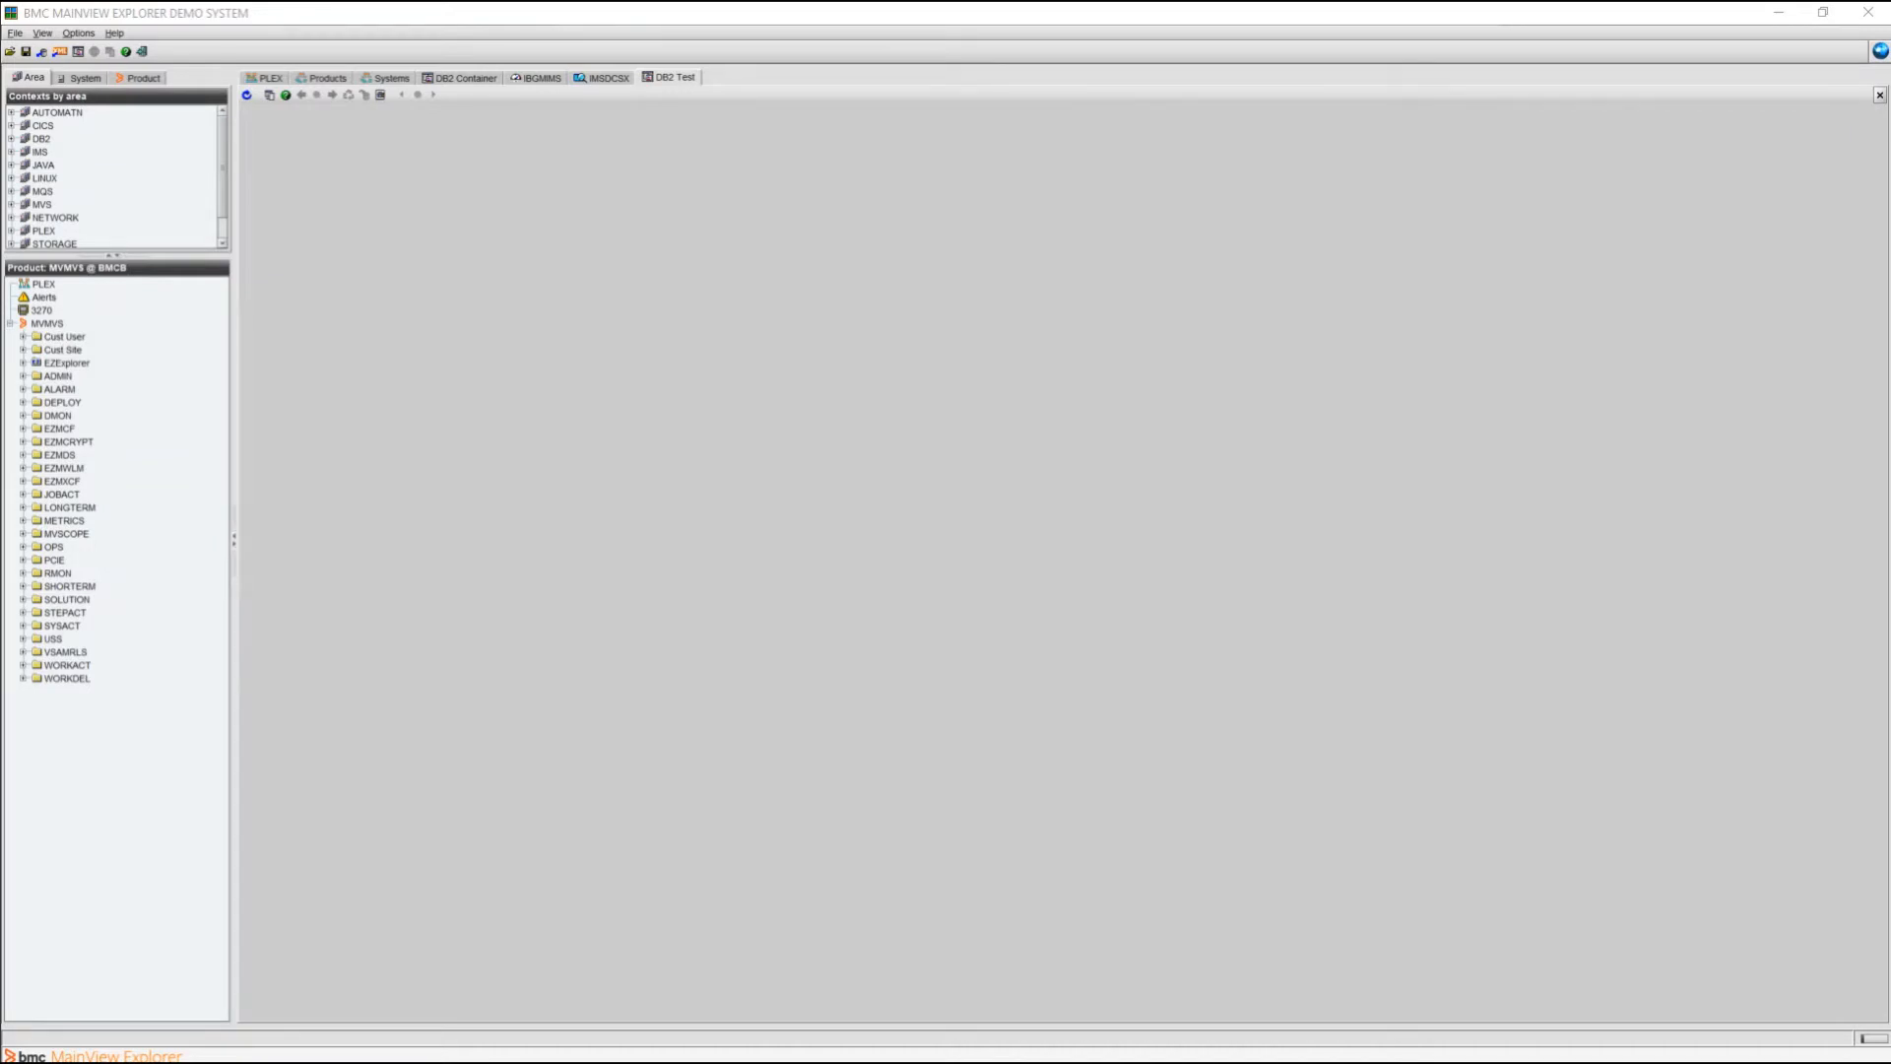
# - Expand DB2 and BMCA in the area contexts and select the DJJ1 MainView for DB2 context
pyautogui.scroll(-1, 113, 177)
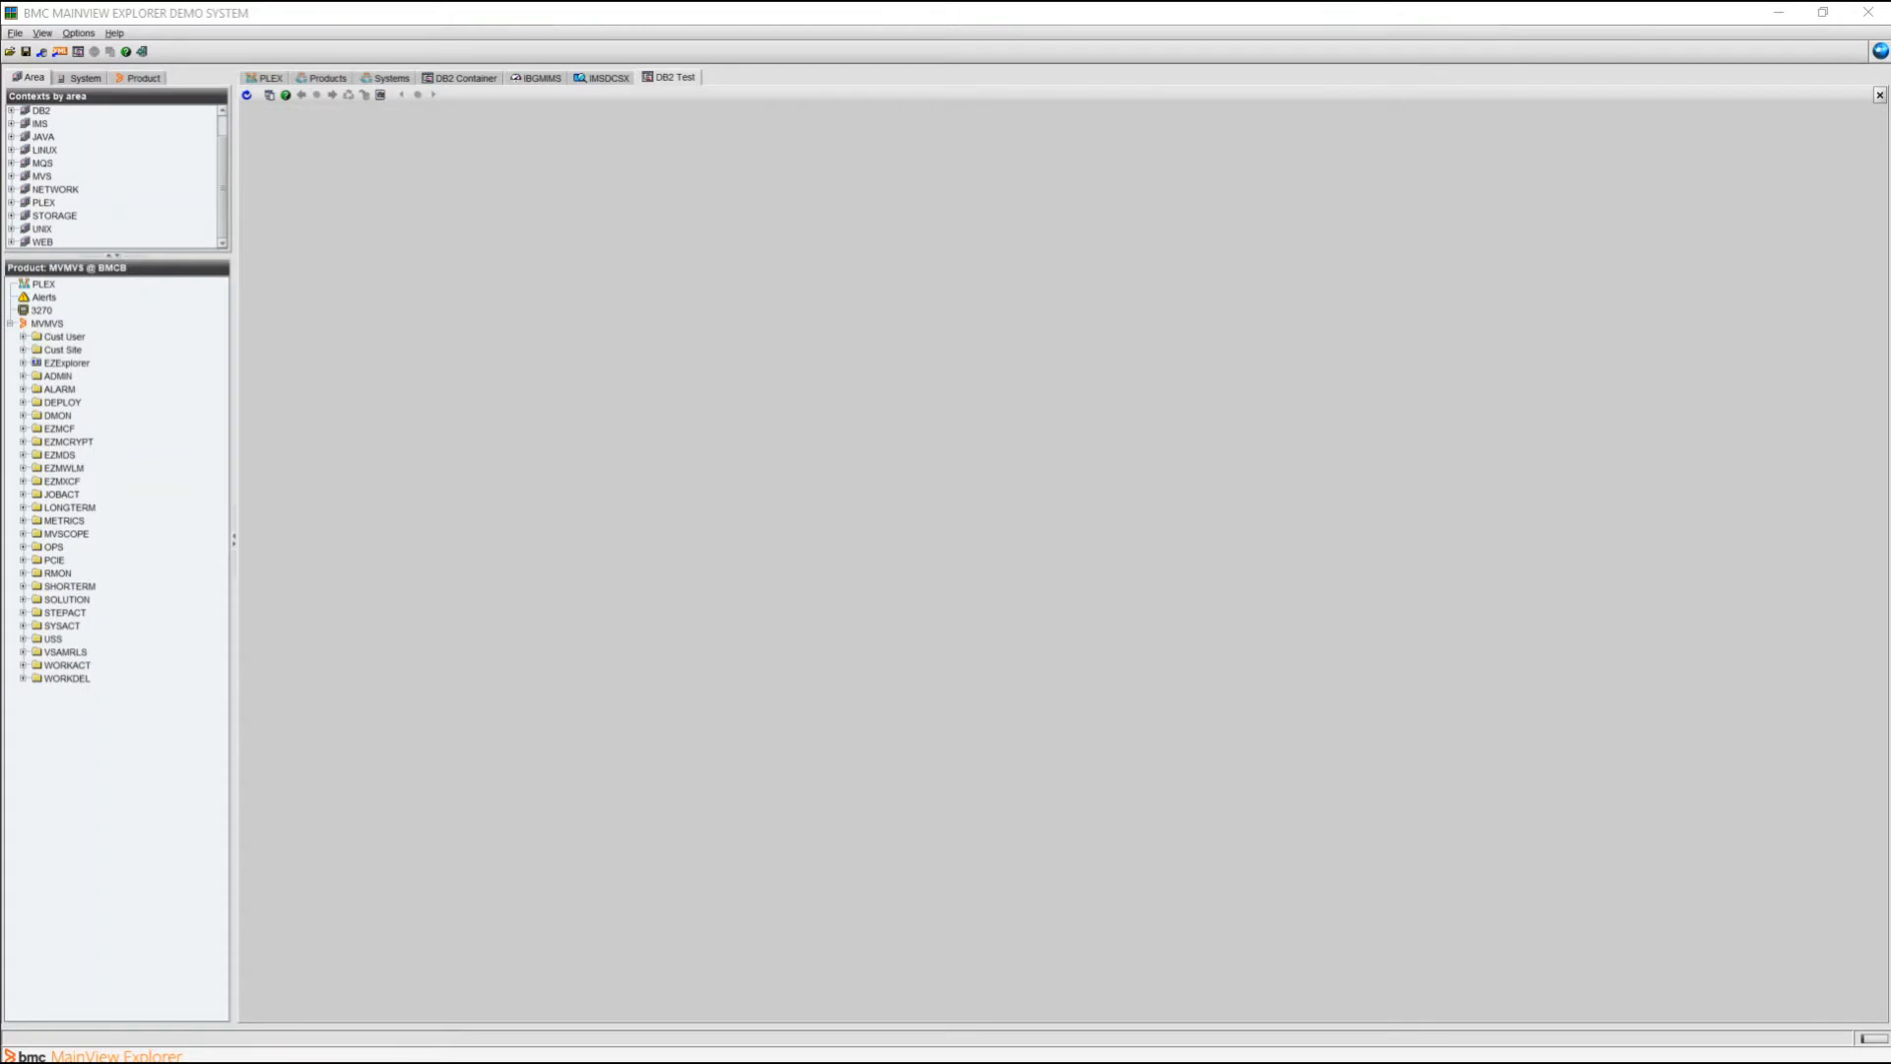
pyautogui.doubleClick(40, 111)
pyautogui.doubleClick(58, 126)
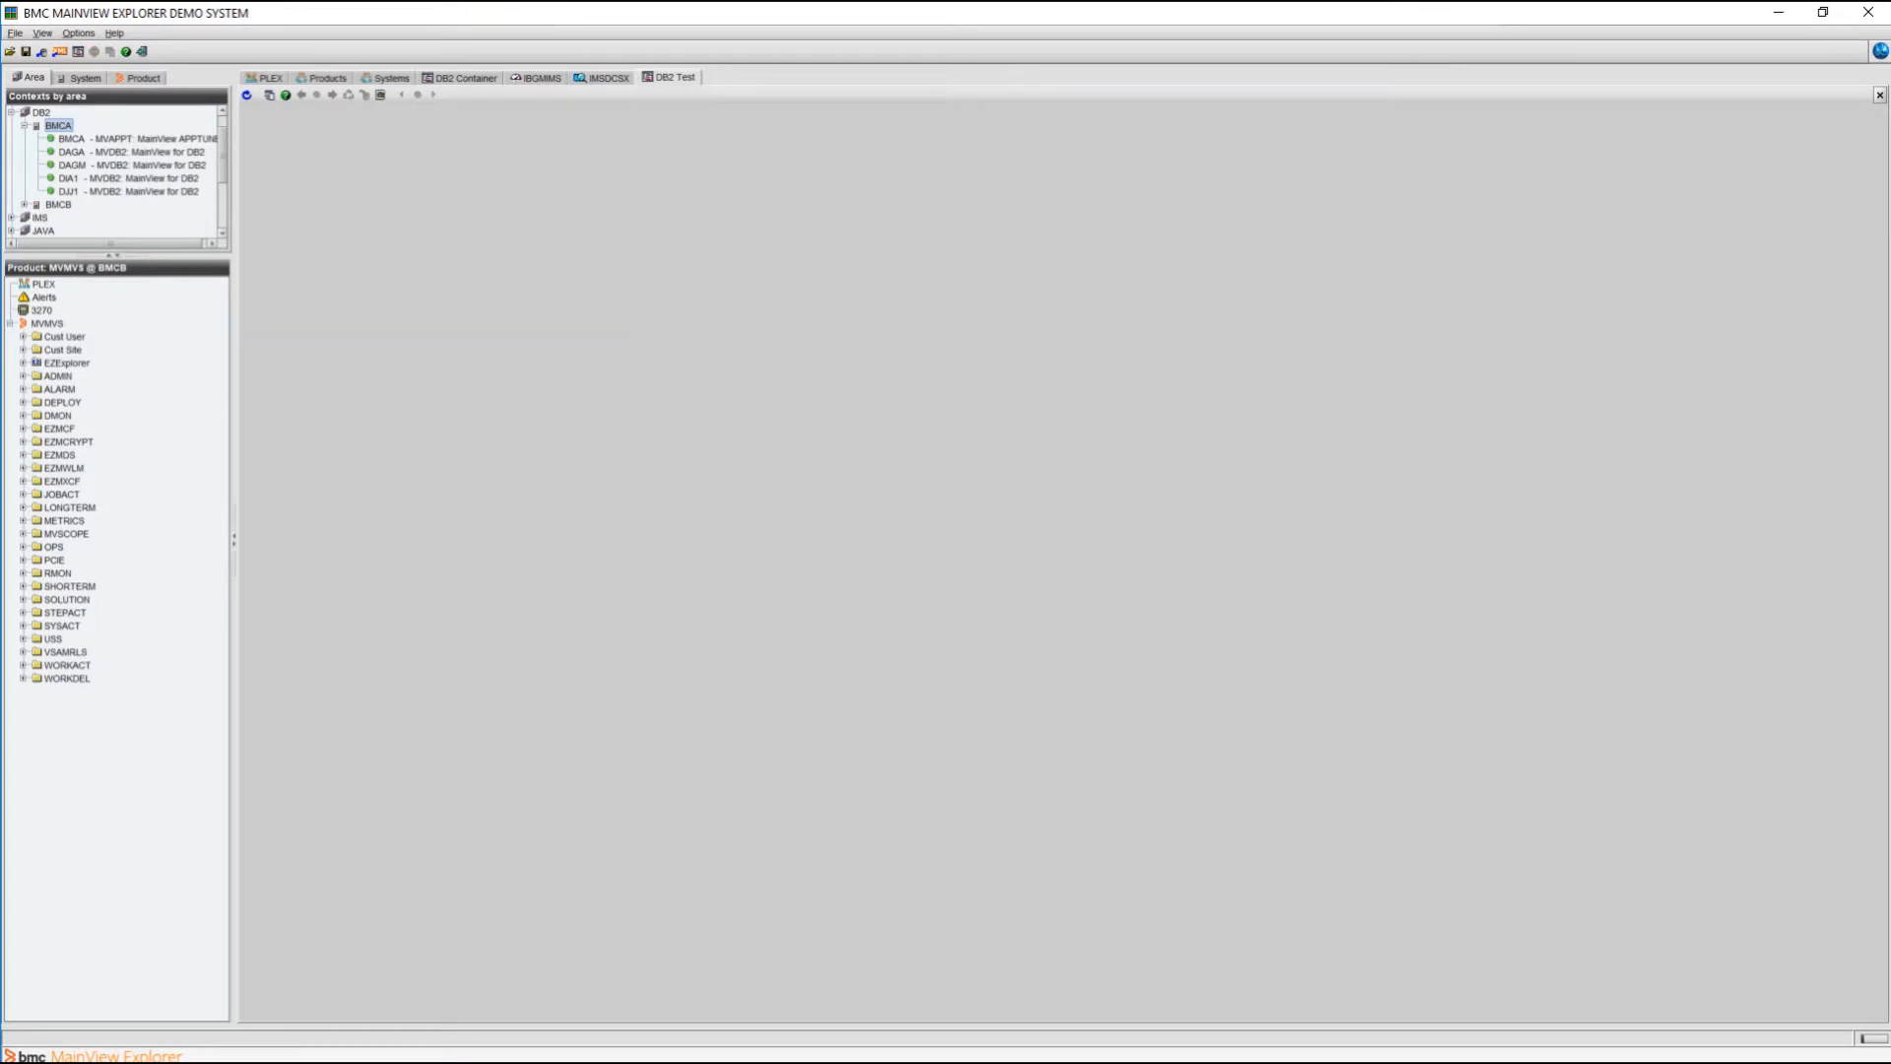
pyautogui.rightClick(131, 193)
pyautogui.click(174, 236)
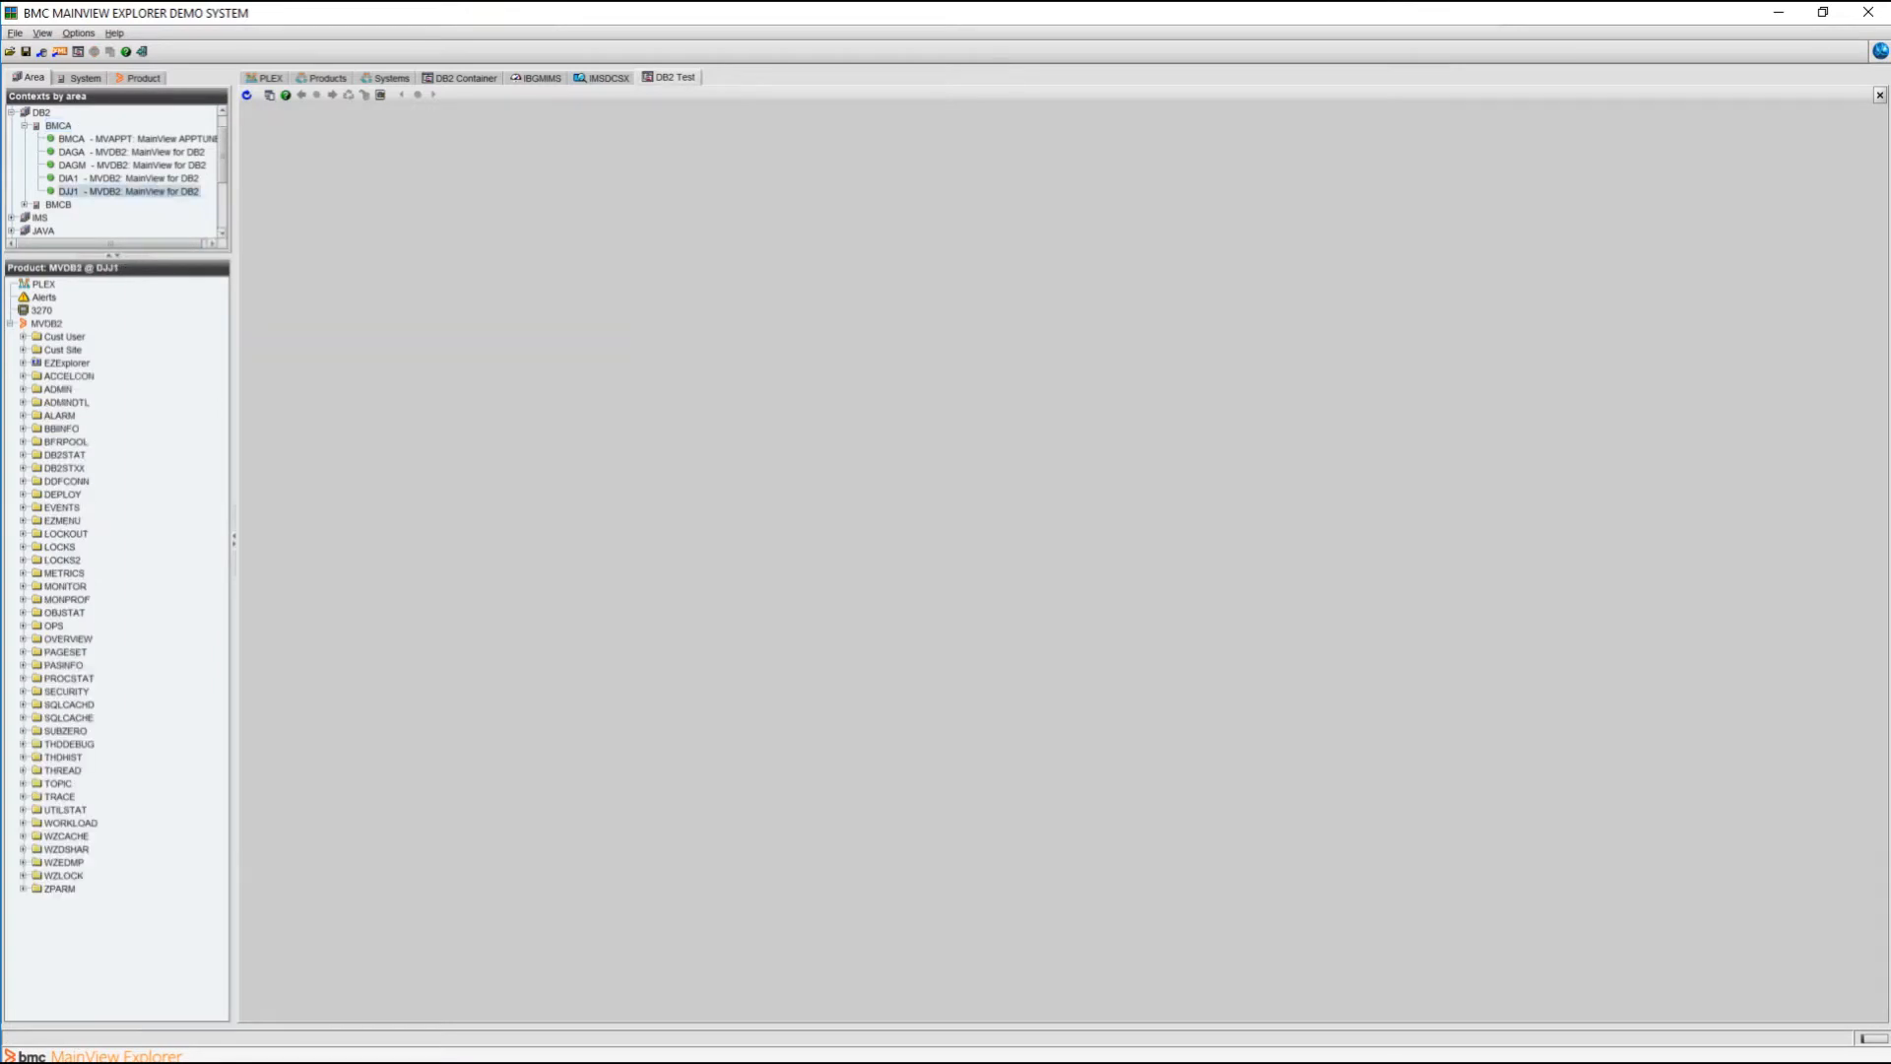
# - Locate the STDASHB - DB2 Dashboard view in MVDB2 and launch it
pyautogui.rightClick(187, 473)
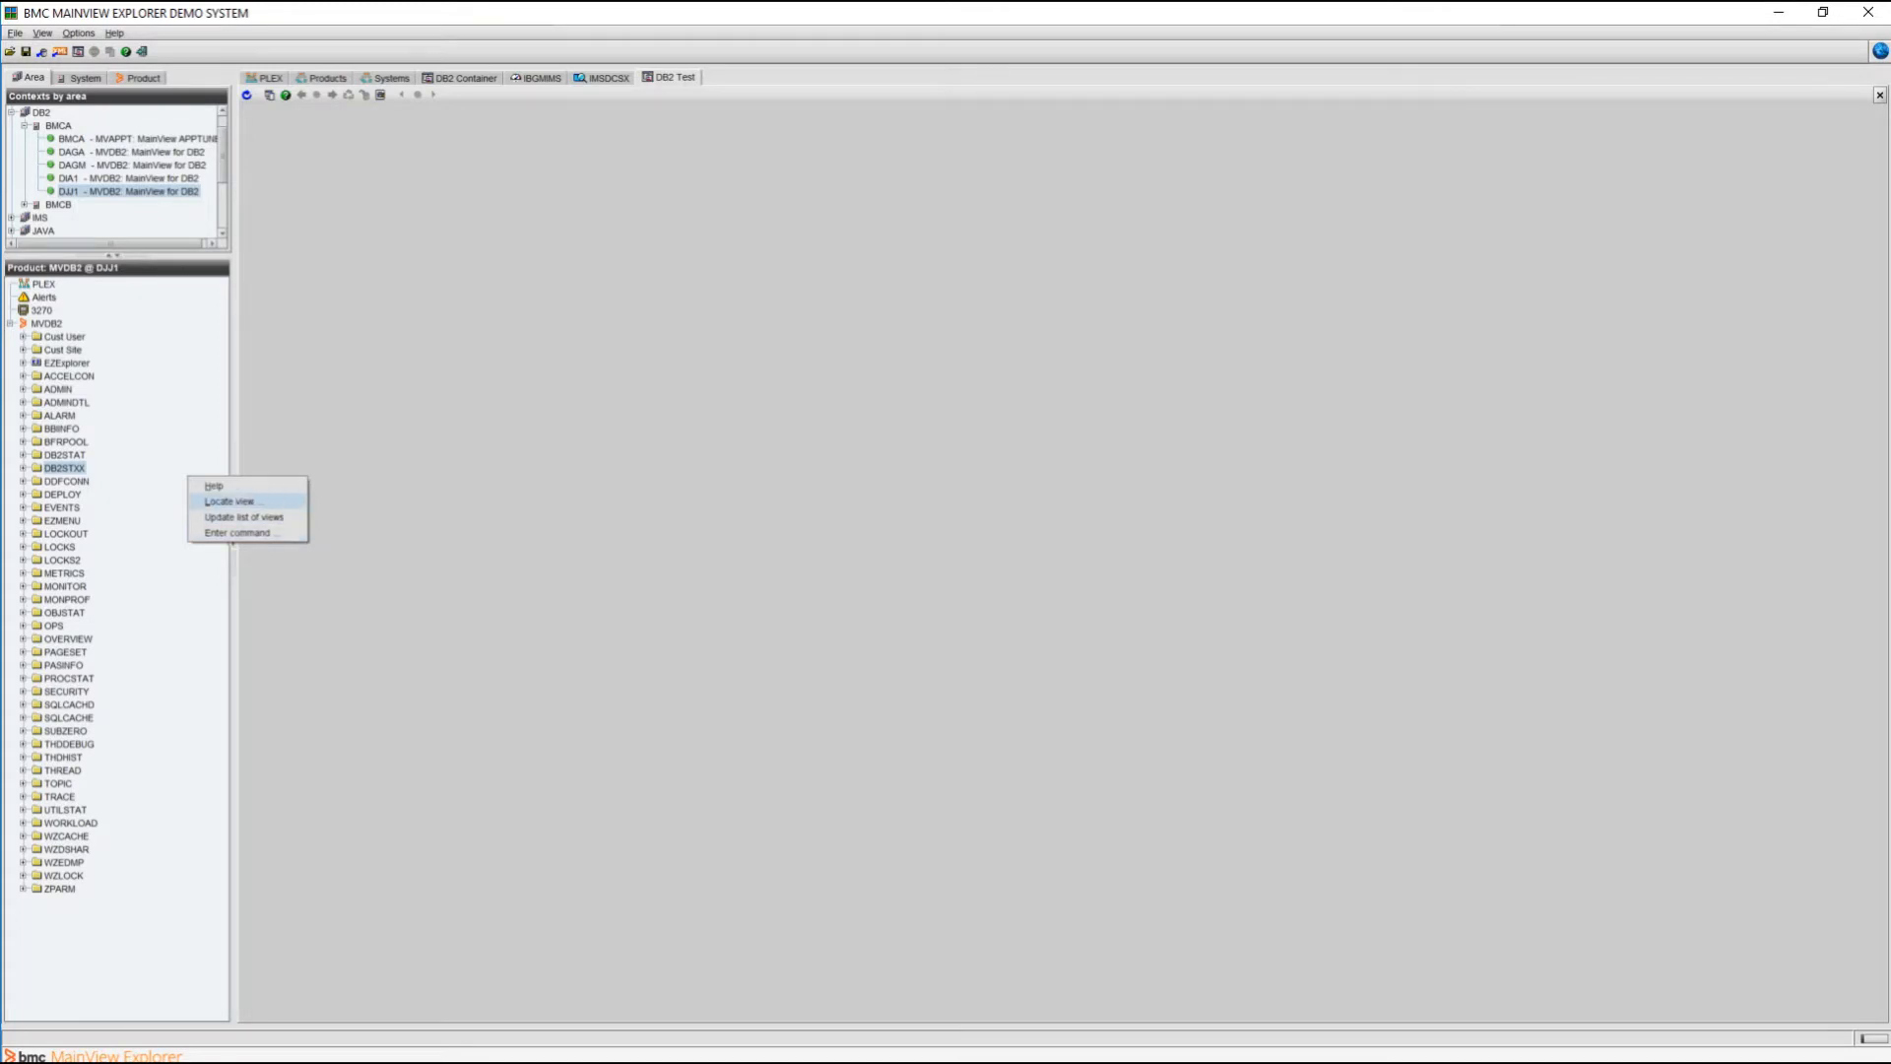
pyautogui.click(228, 501)
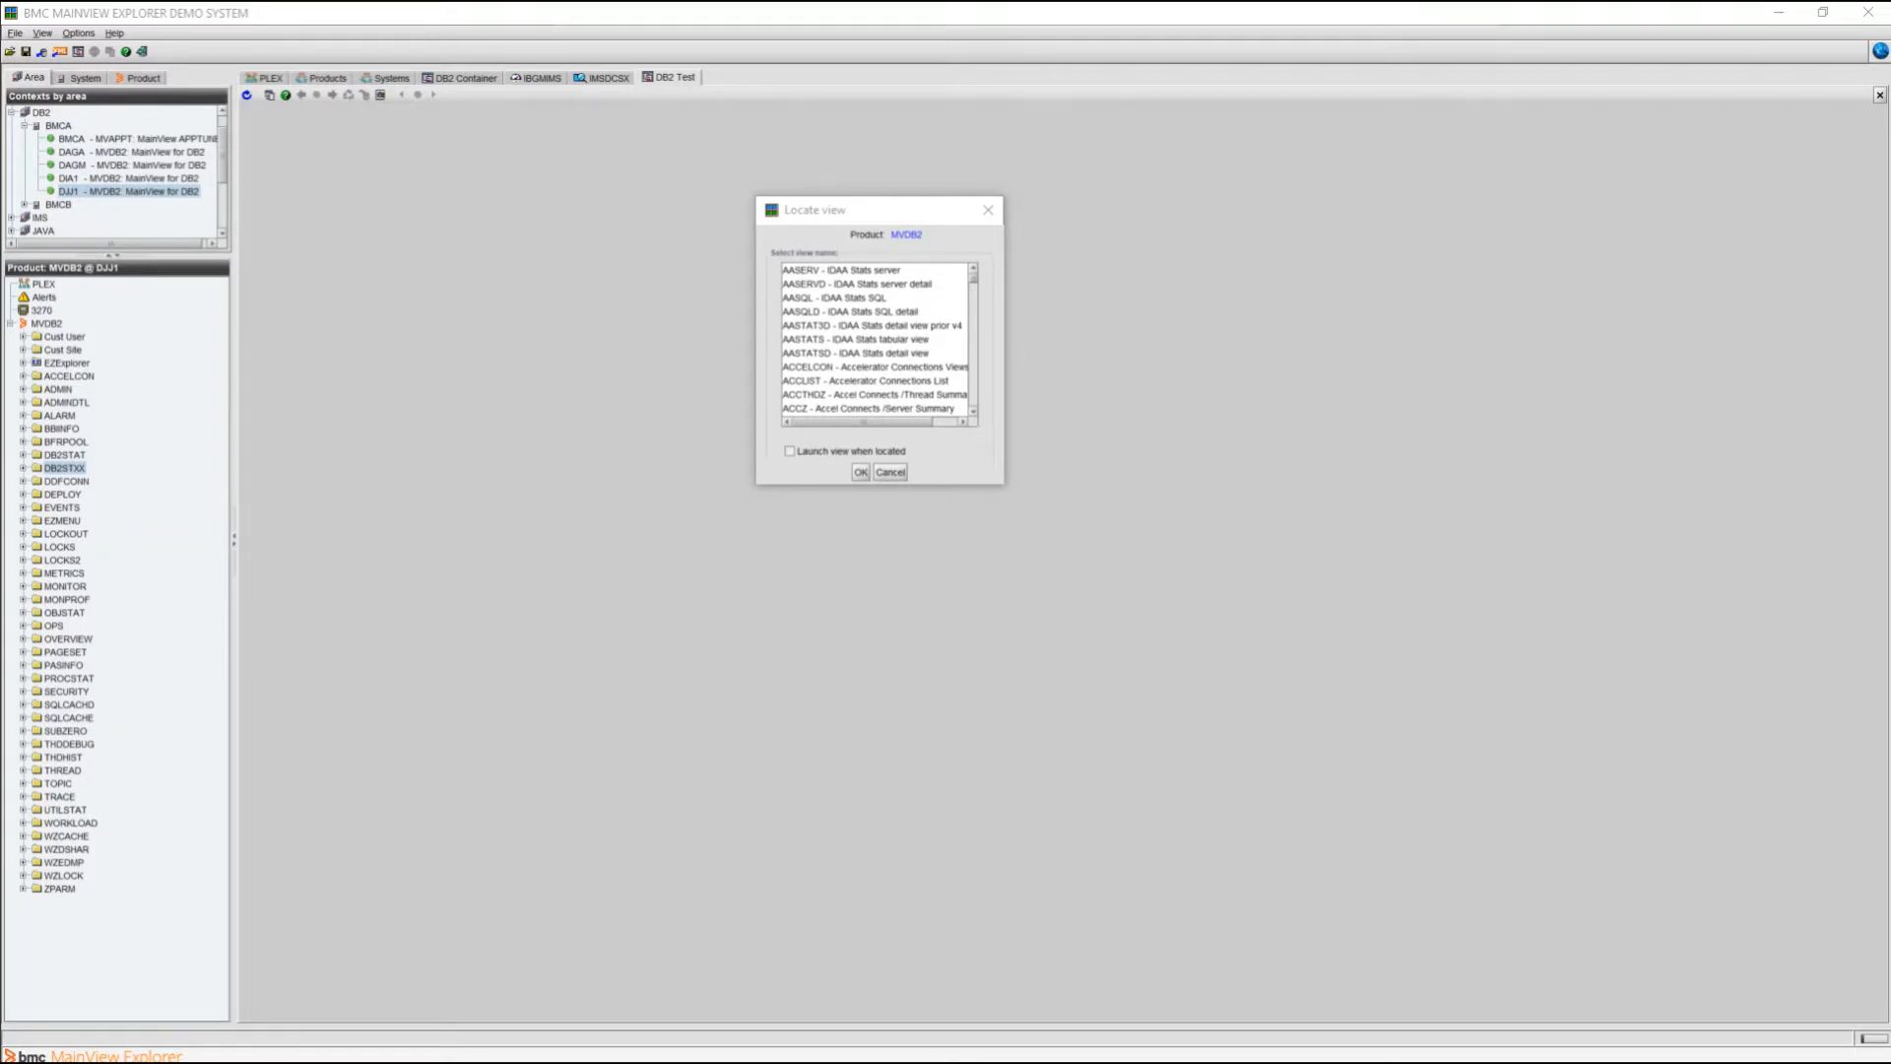
pyautogui.click(973, 412)
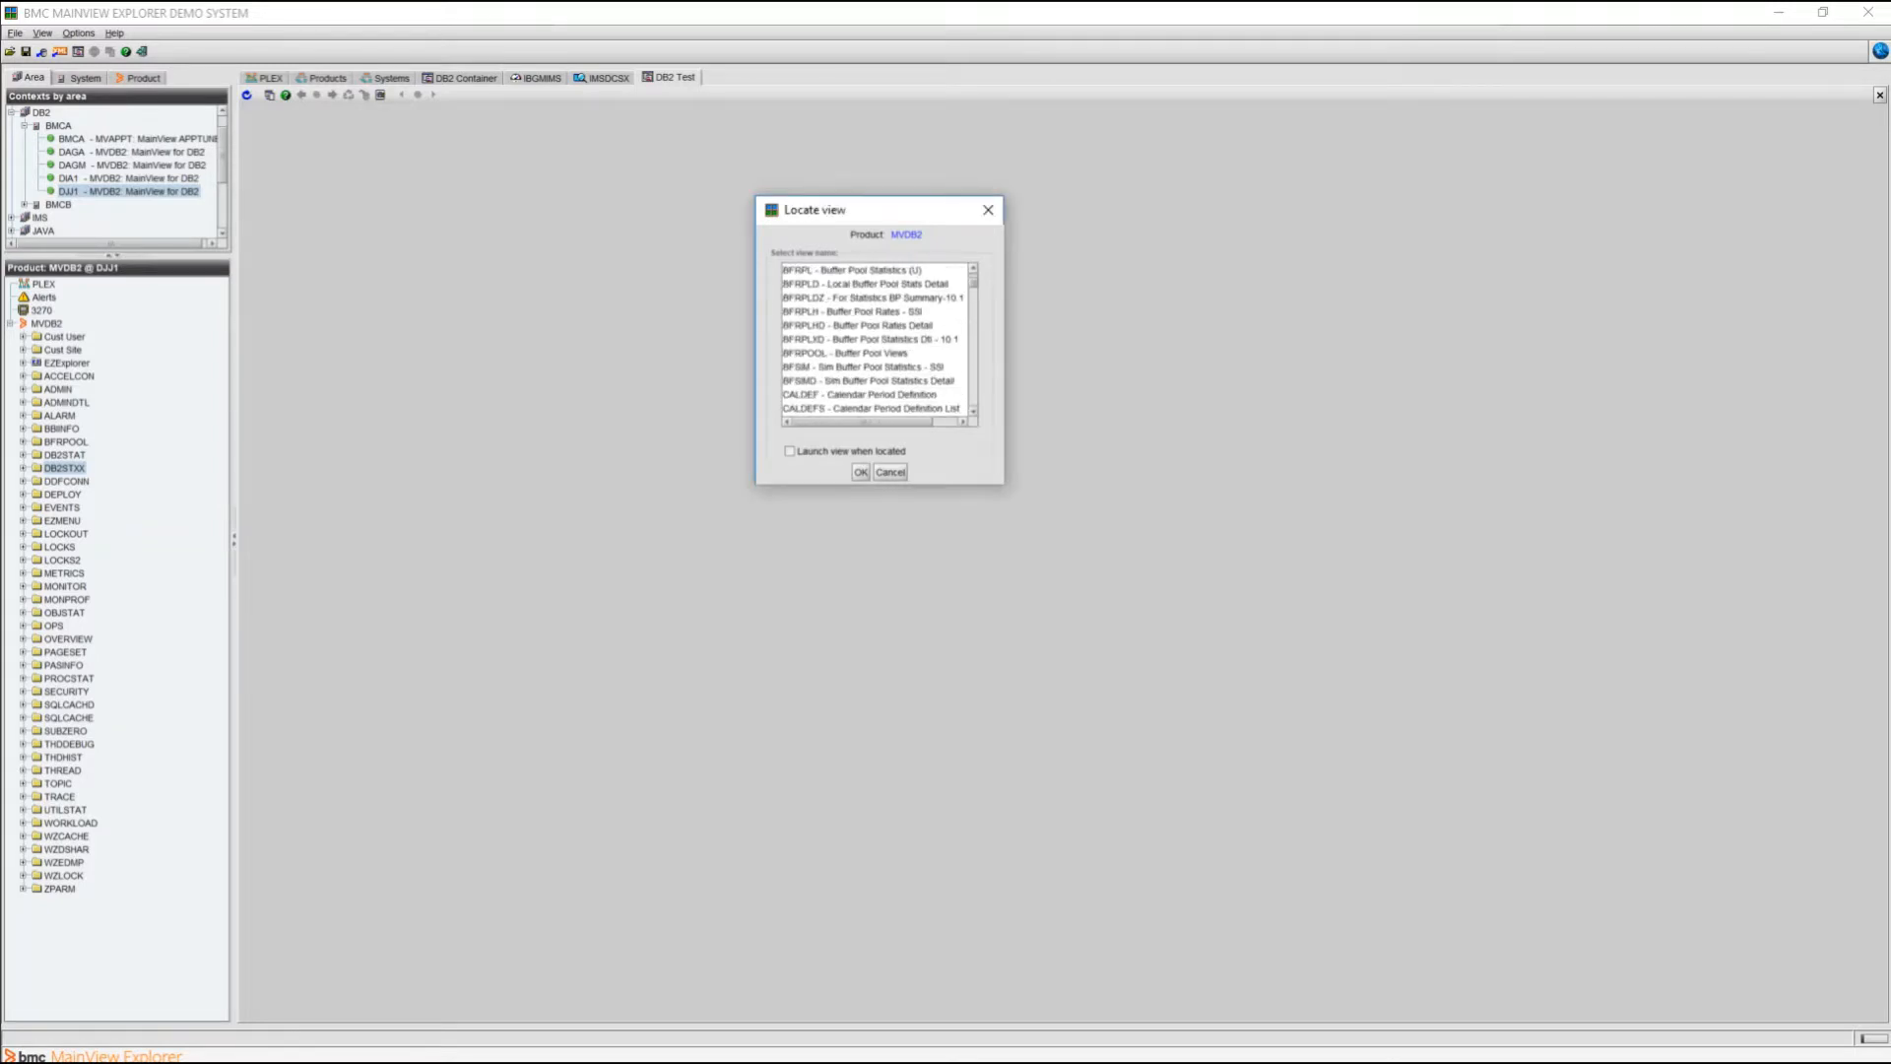
pyautogui.moveTo(973, 282); pyautogui.dragTo(973, 349)
pyautogui.scroll(2, 875, 340)
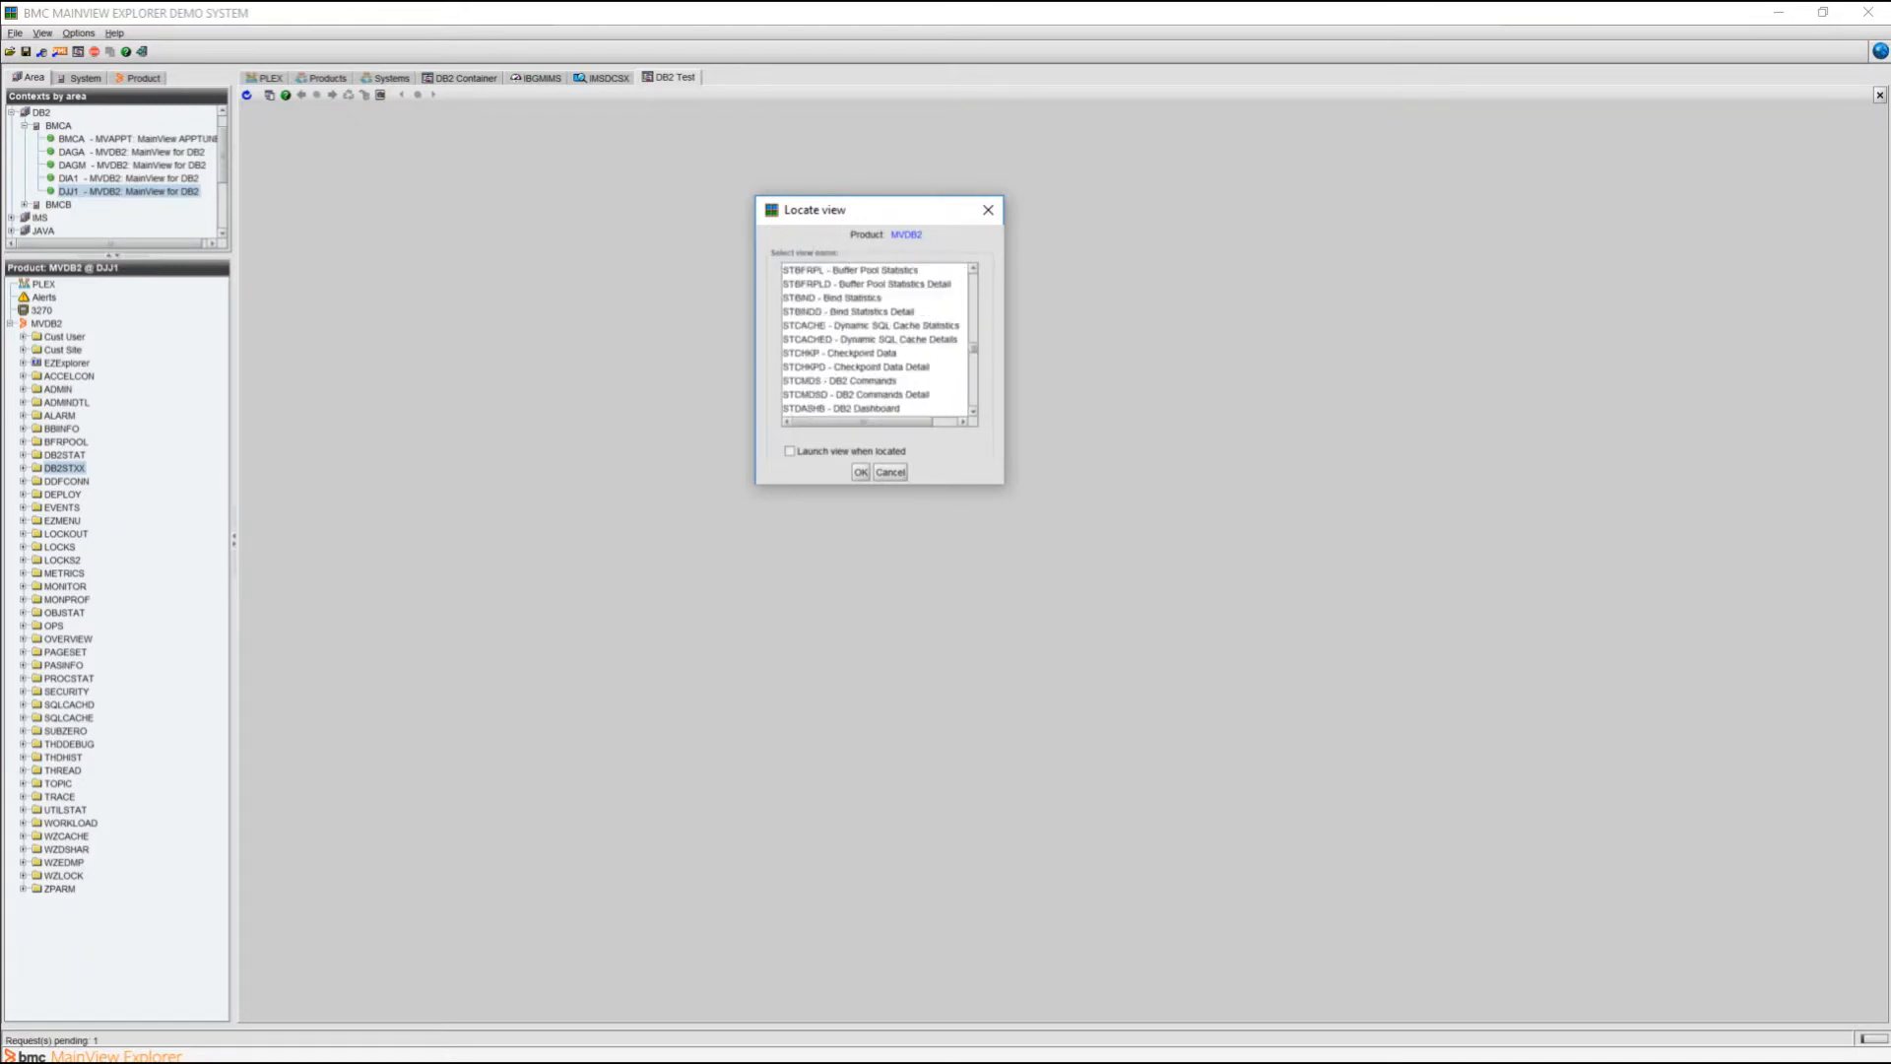
pyautogui.scroll(-2, 874, 340)
pyautogui.scroll(-1, 875, 340)
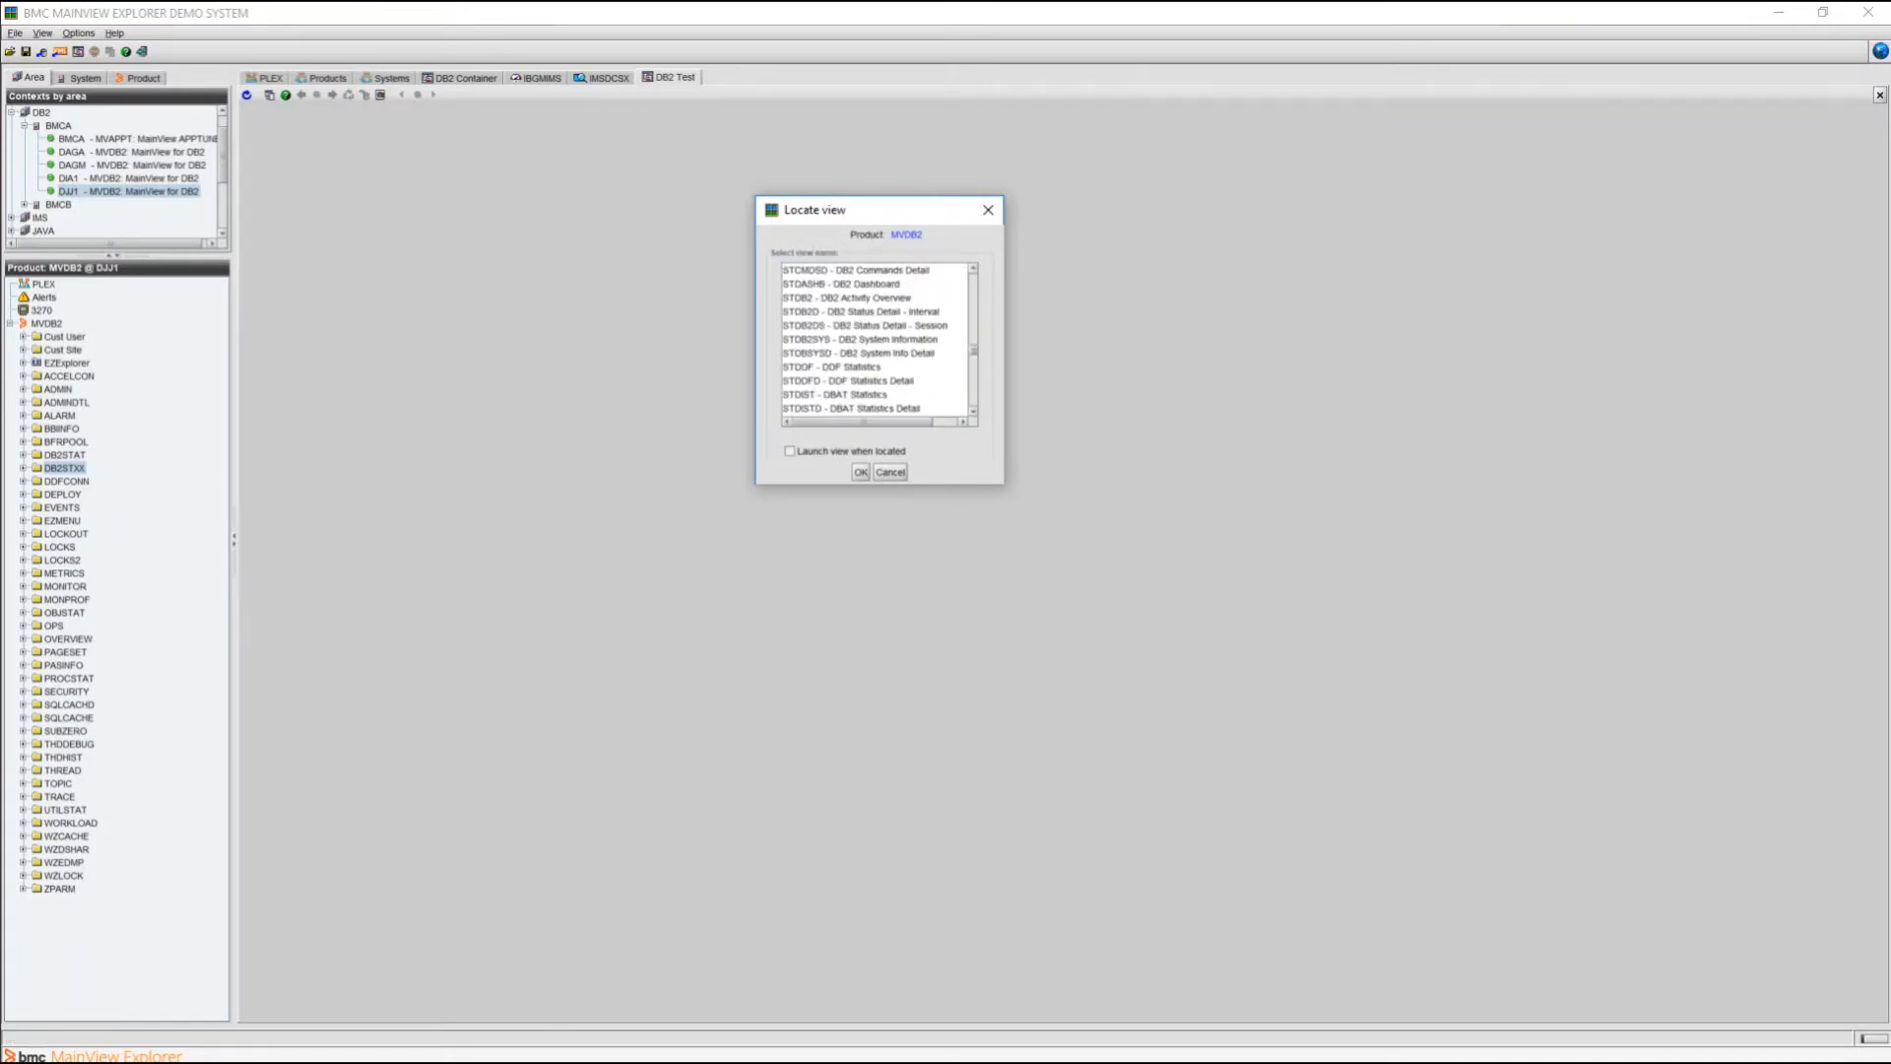
pyautogui.click(841, 283)
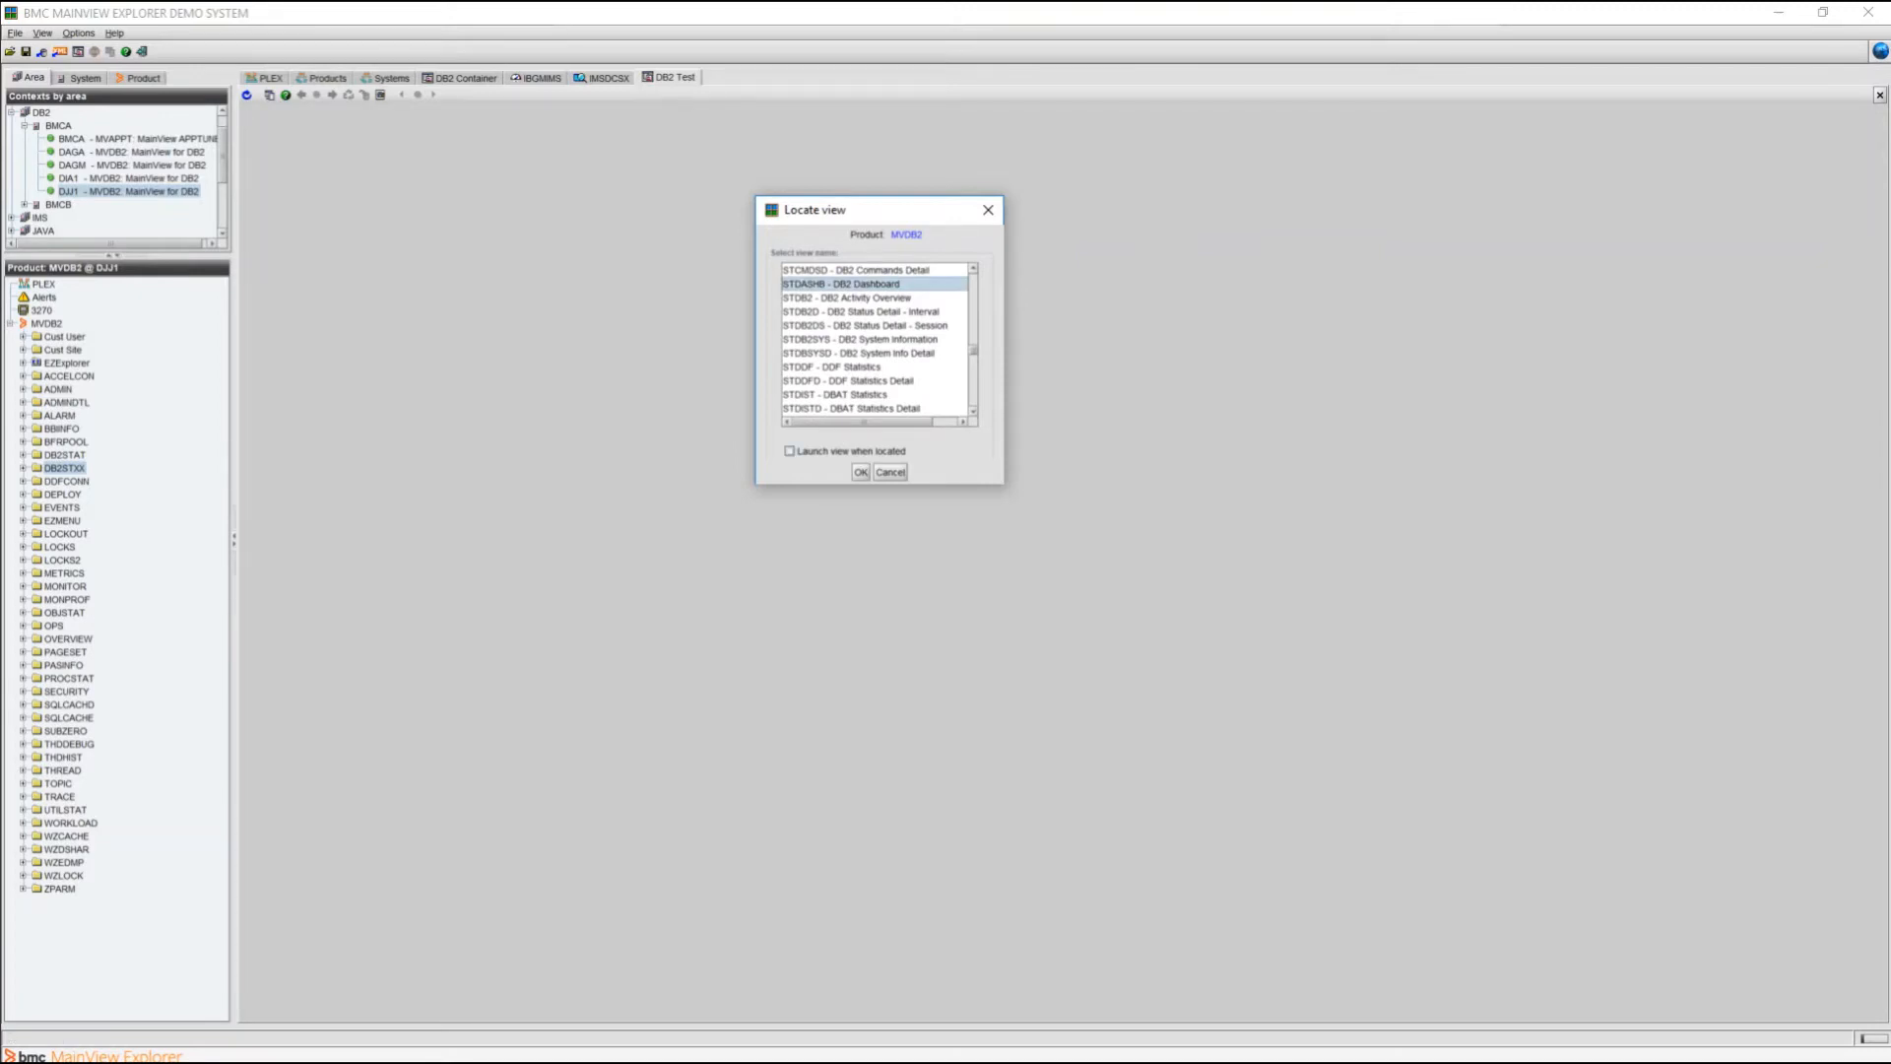
pyautogui.click(790, 451)
pyautogui.click(861, 473)
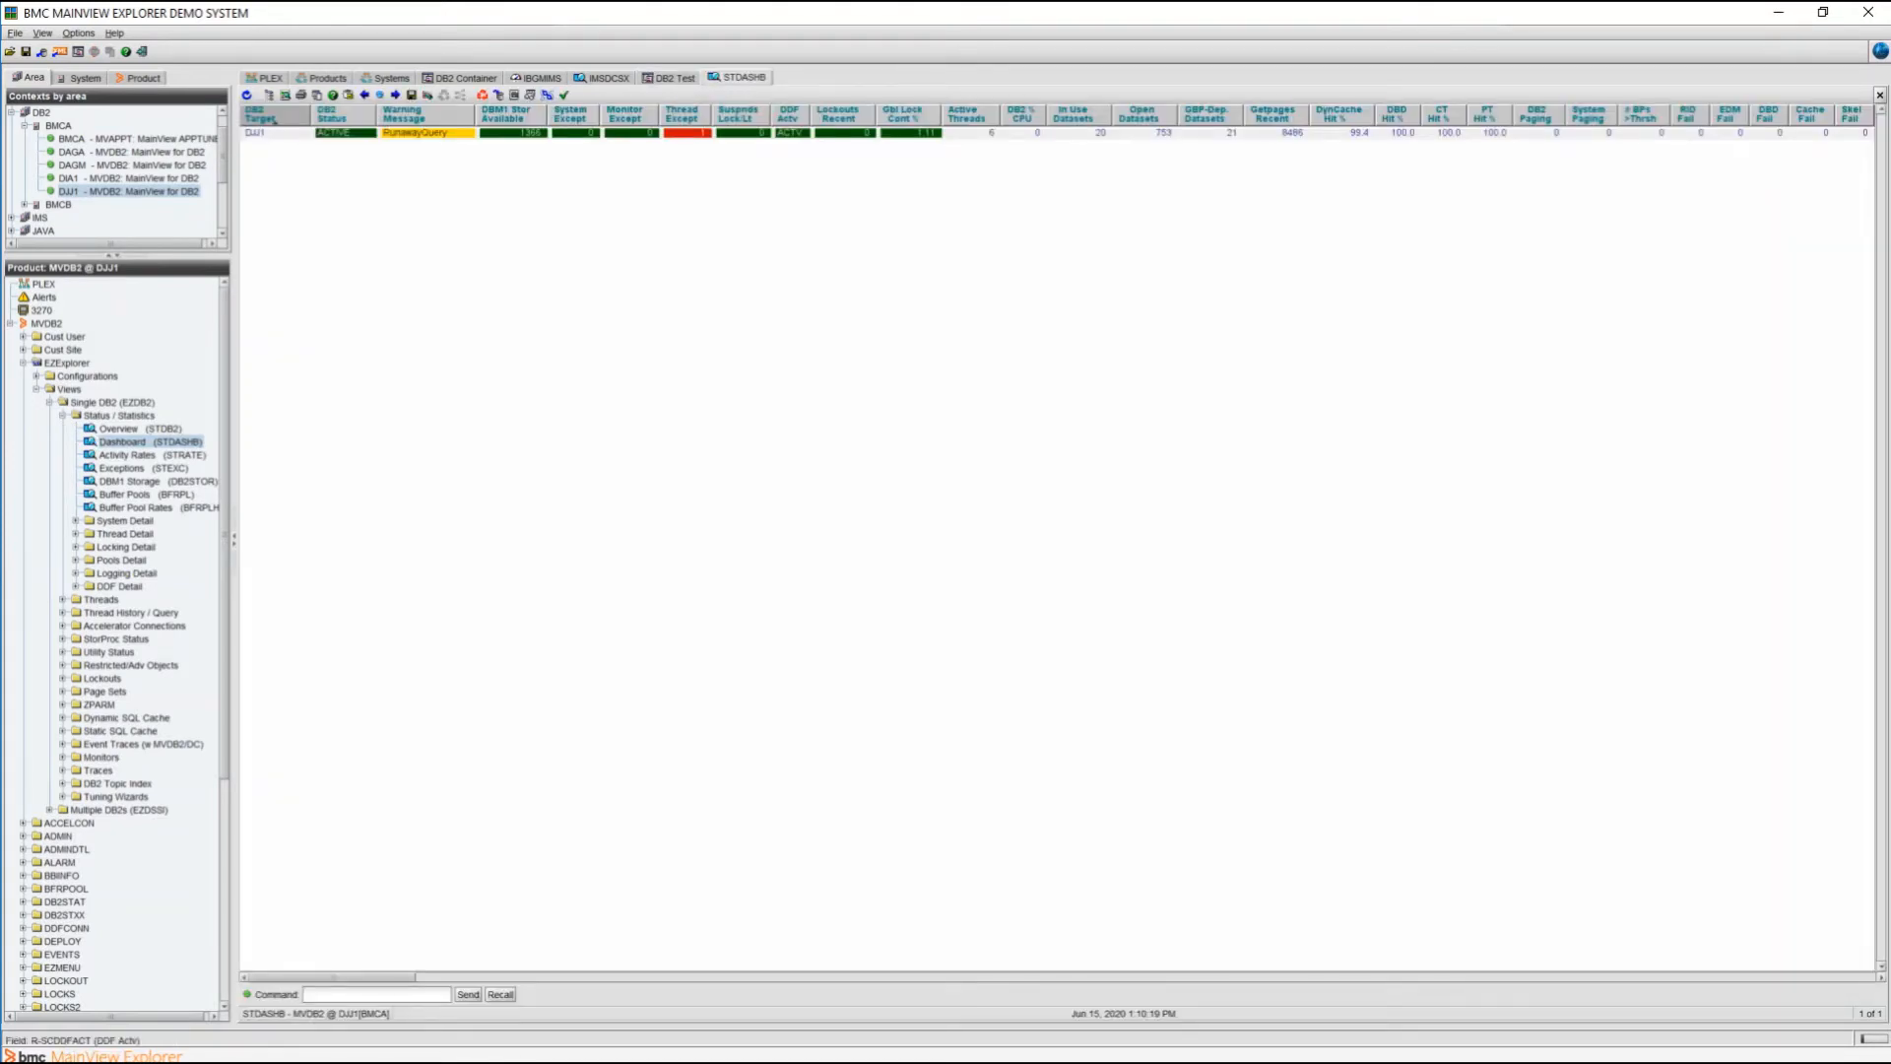
# - Mark the STDASHB view for configuration and move it into the DB2 Test container
pyautogui.rightClick(750, 93)
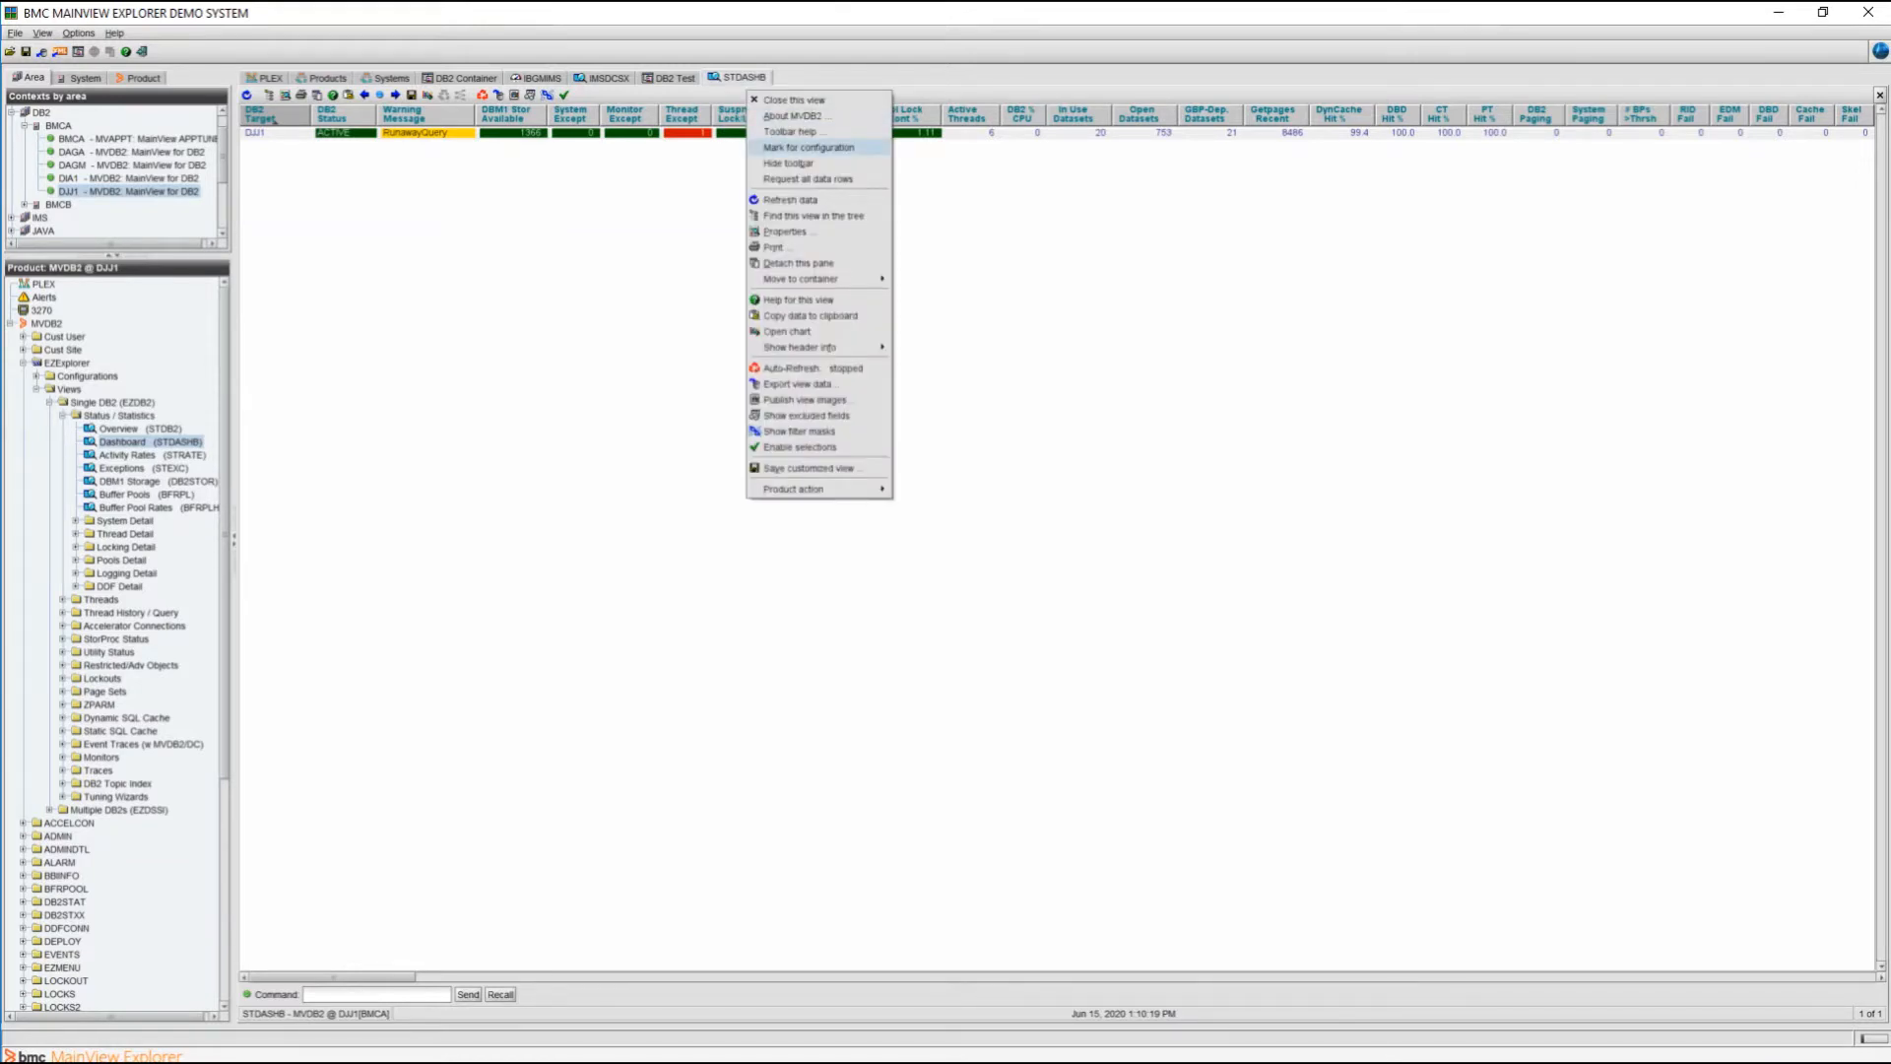
pyautogui.click(808, 147)
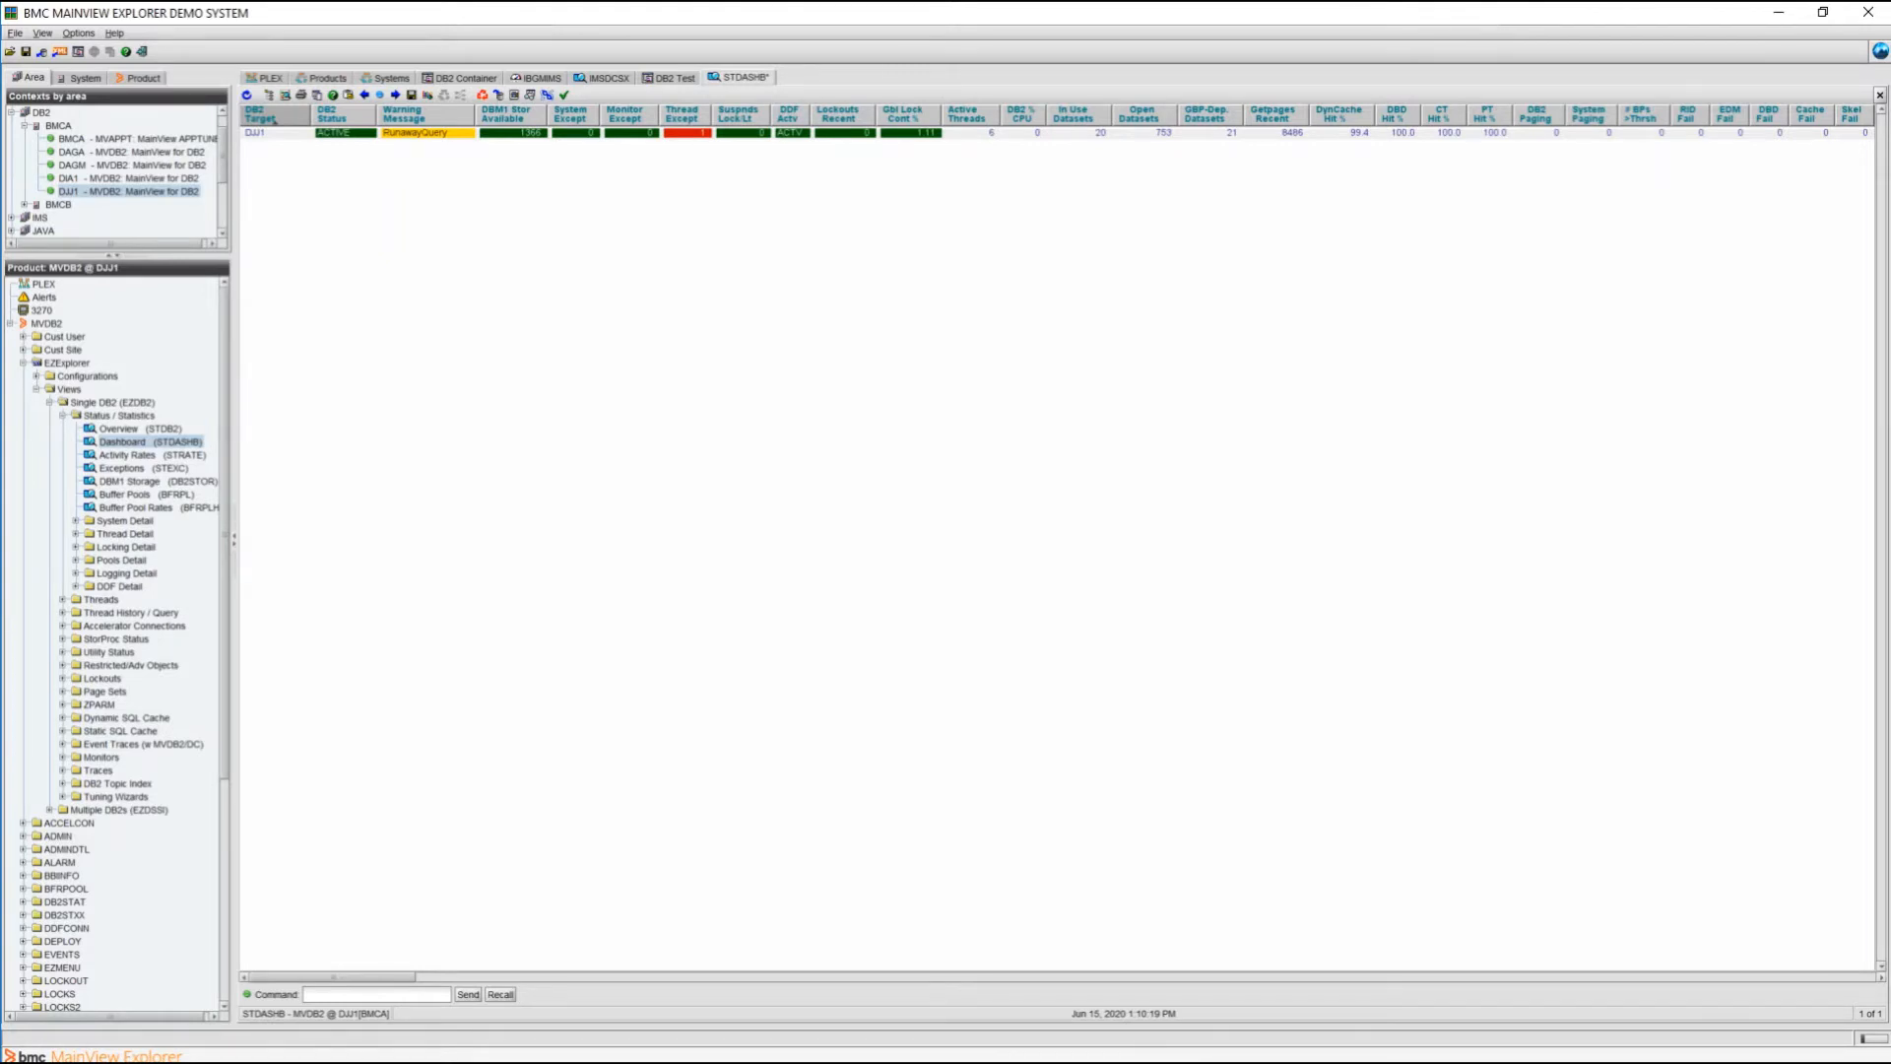
pyautogui.click(563, 96)
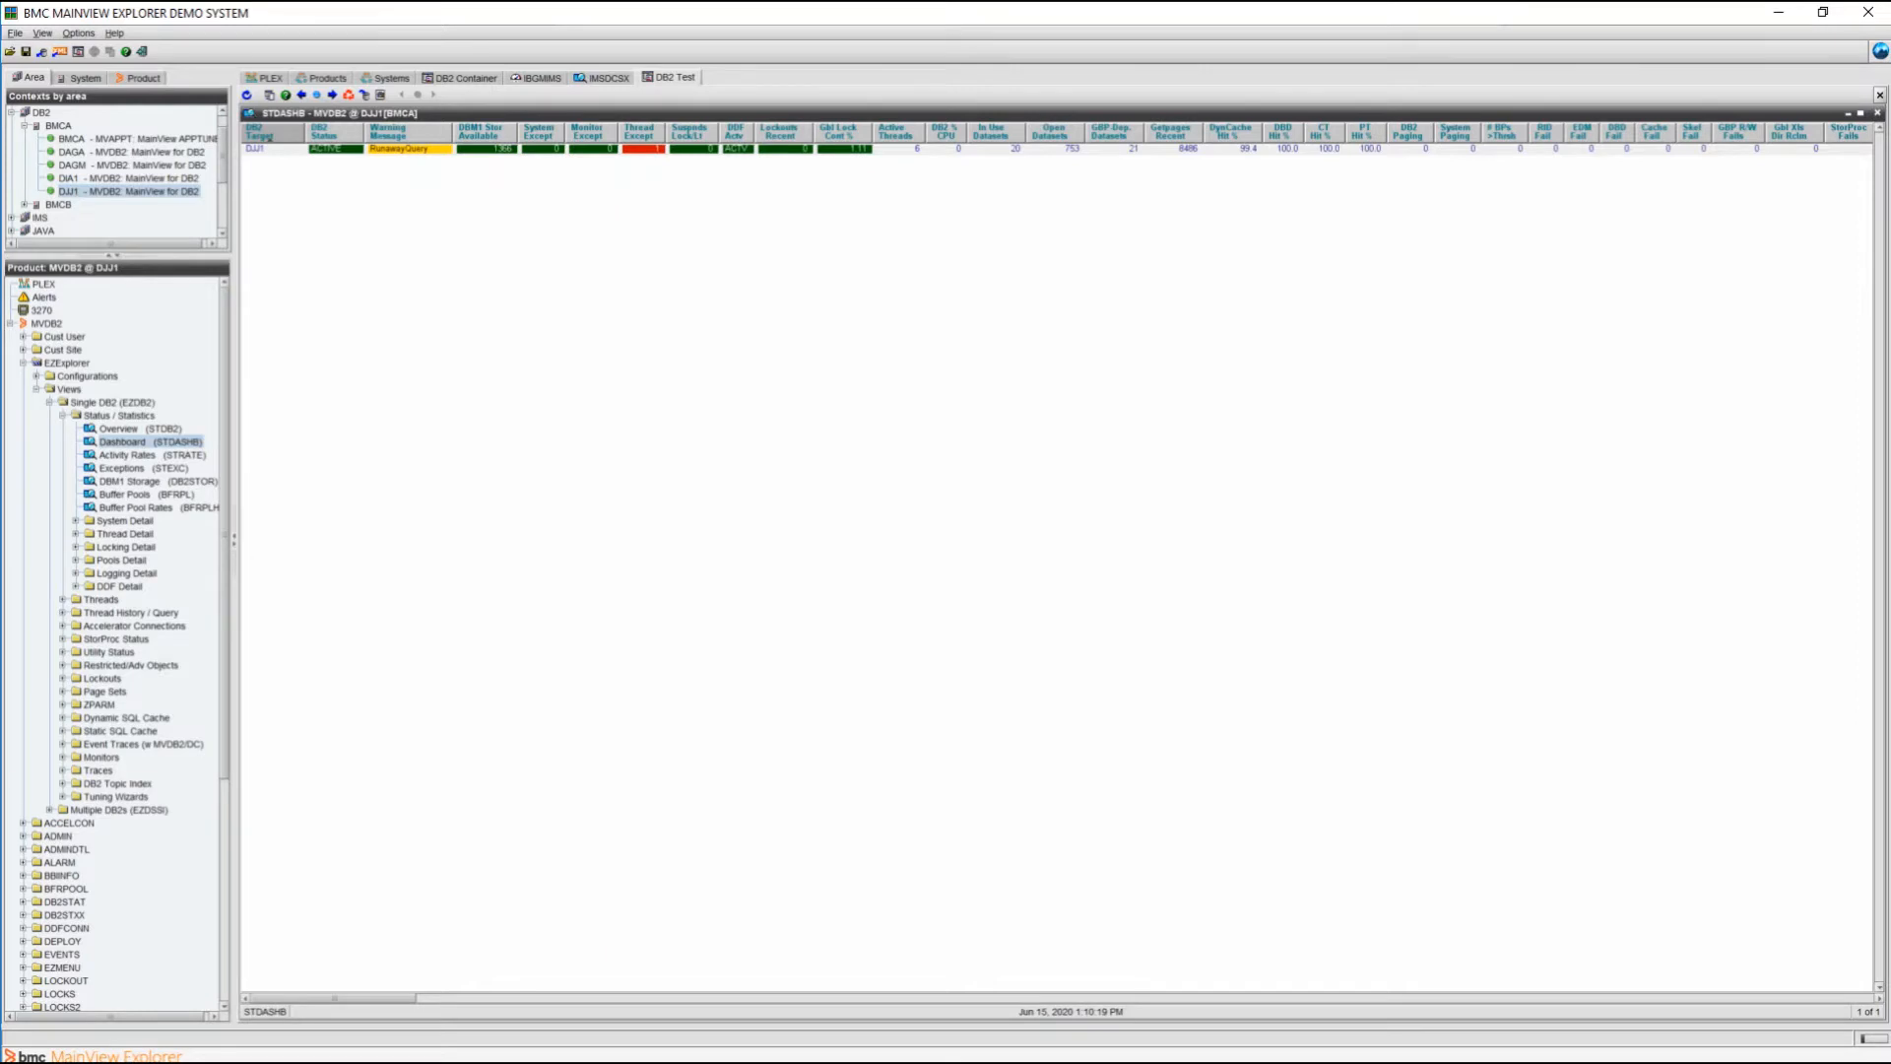
# - Open the Exceptions (STEXC) view and add it, marked for configuration, to the DB2 Test container
pyautogui.click(143, 469)
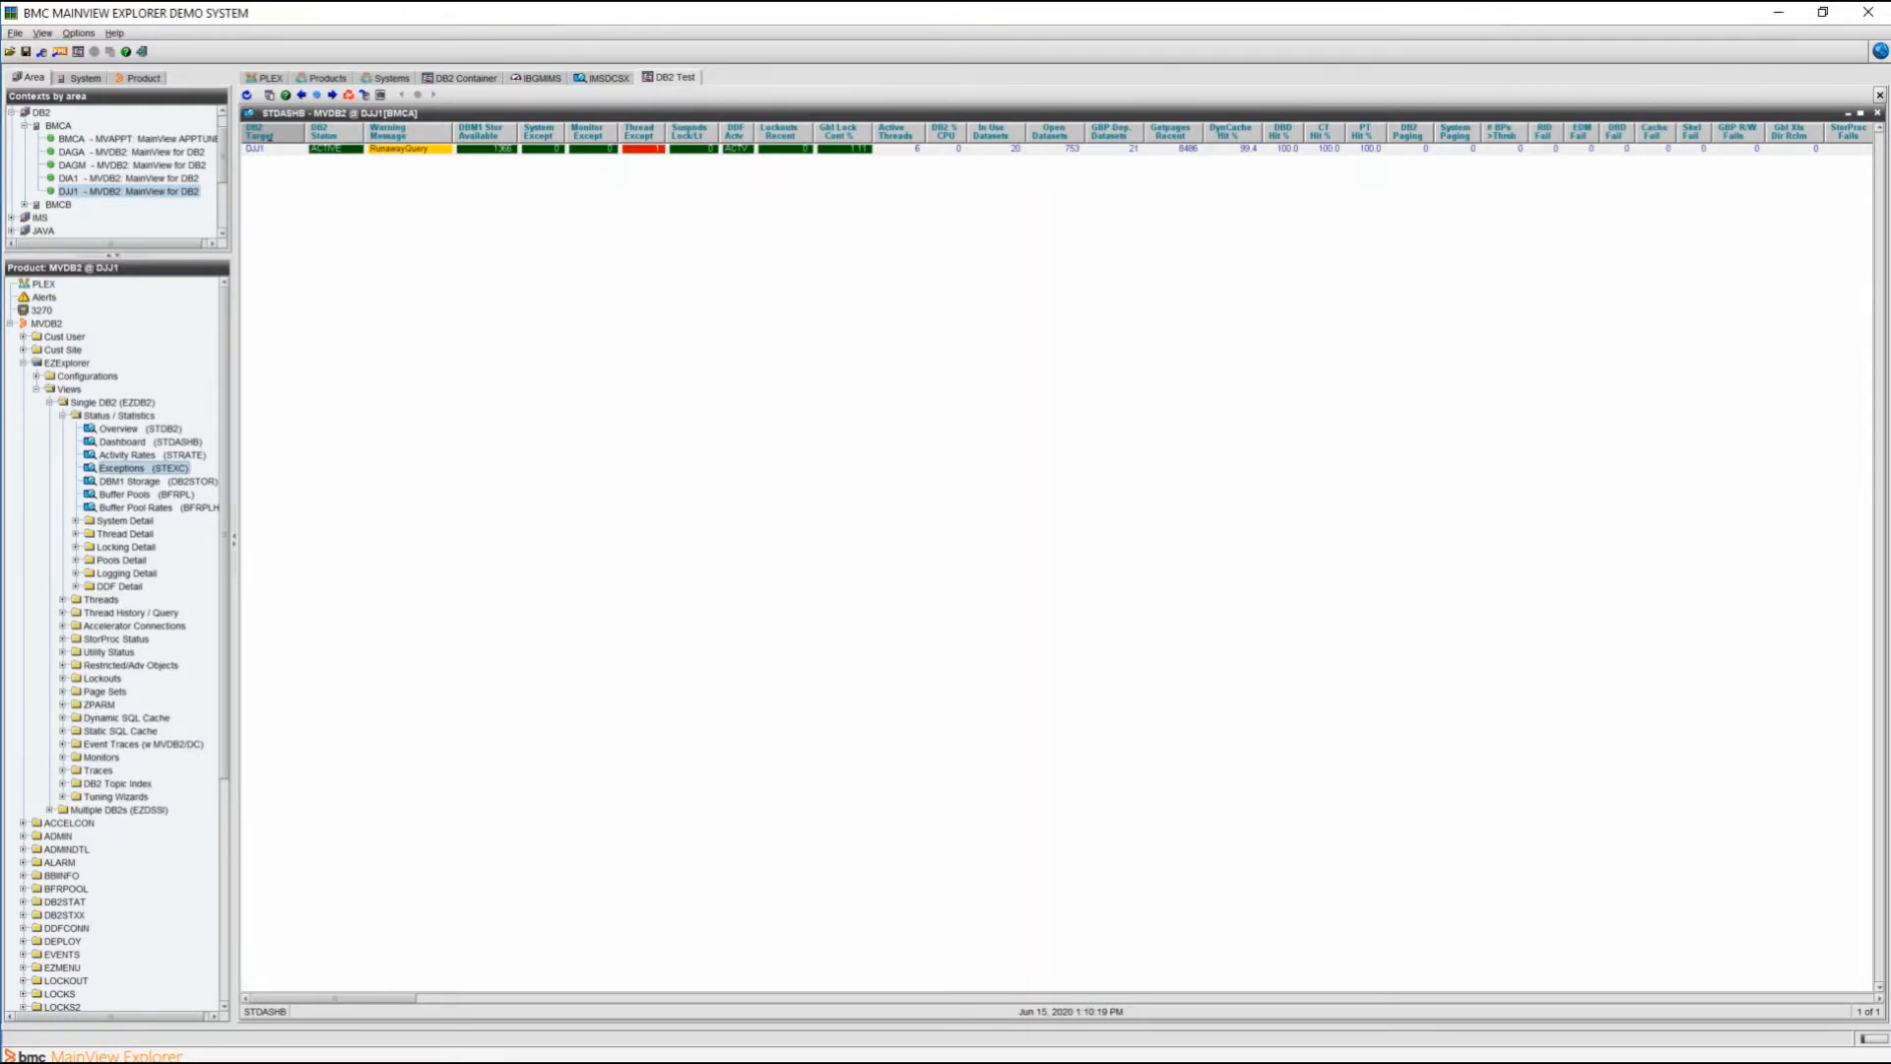
pyautogui.doubleClick(157, 468)
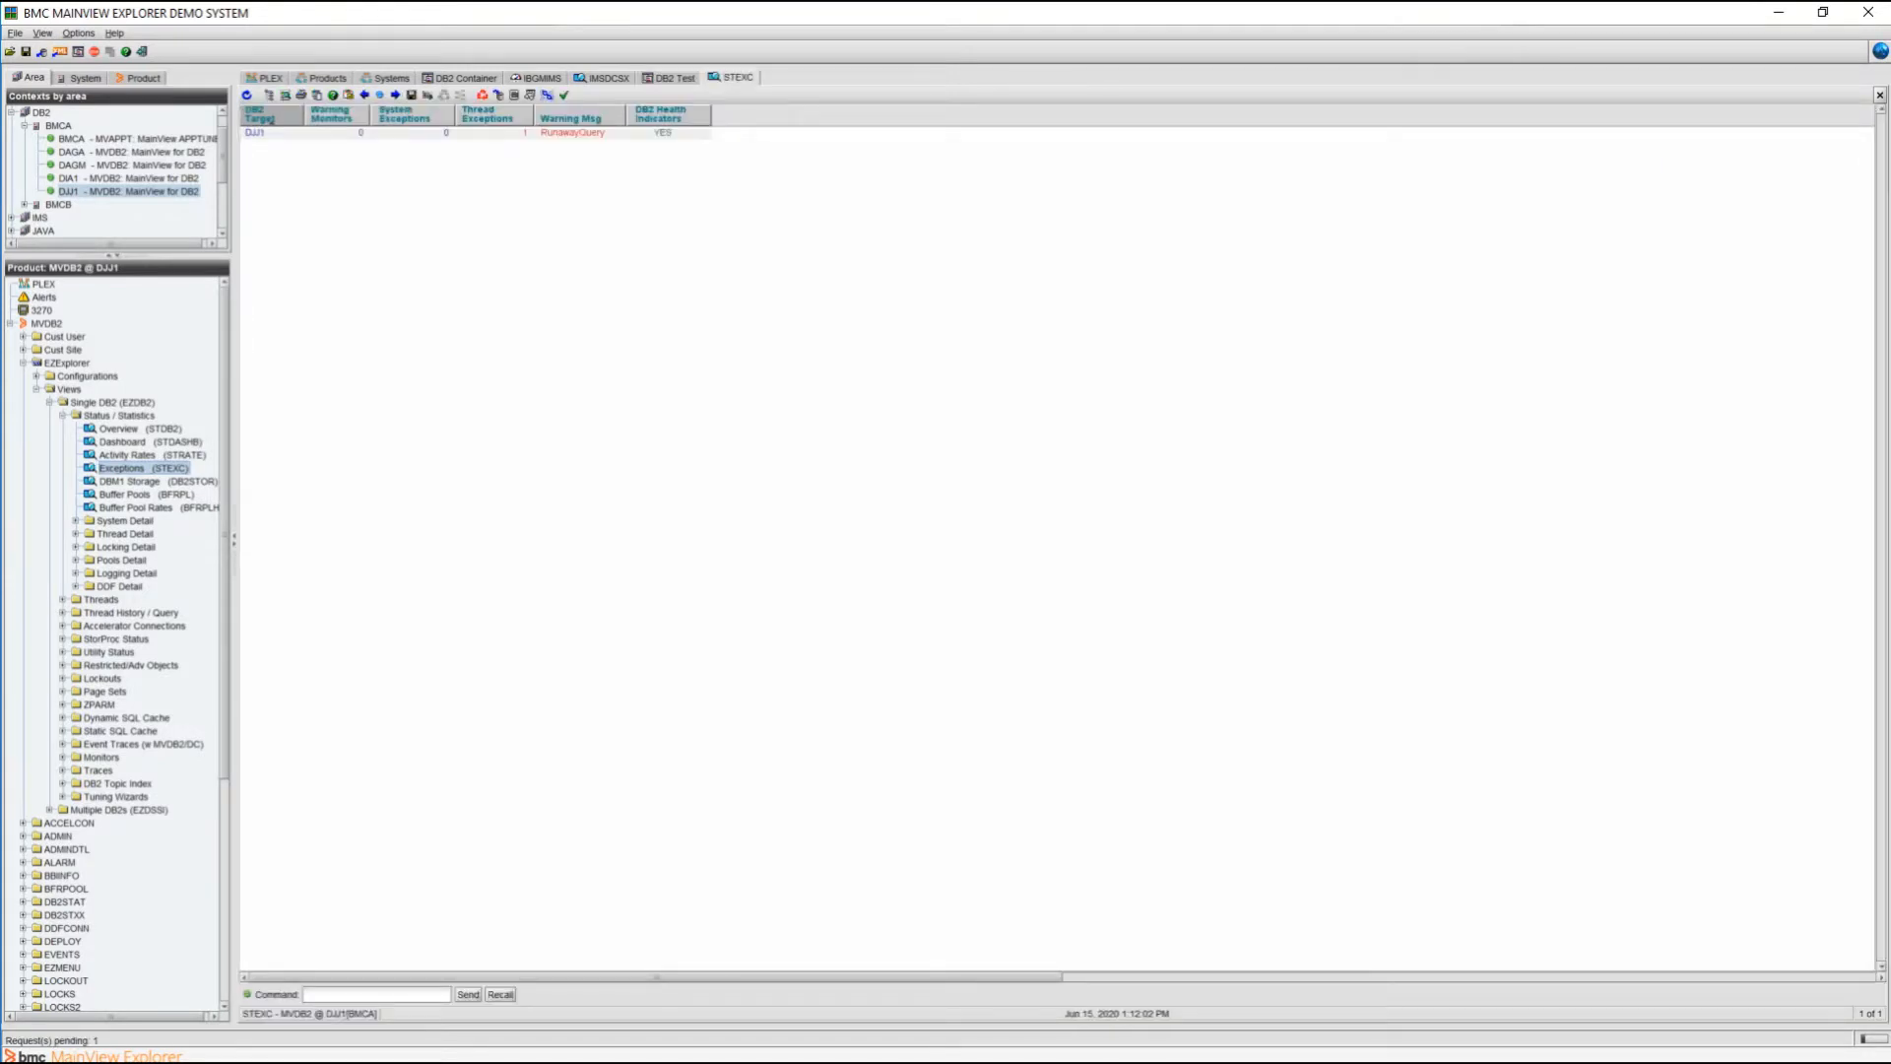
pyautogui.rightClick(732, 80)
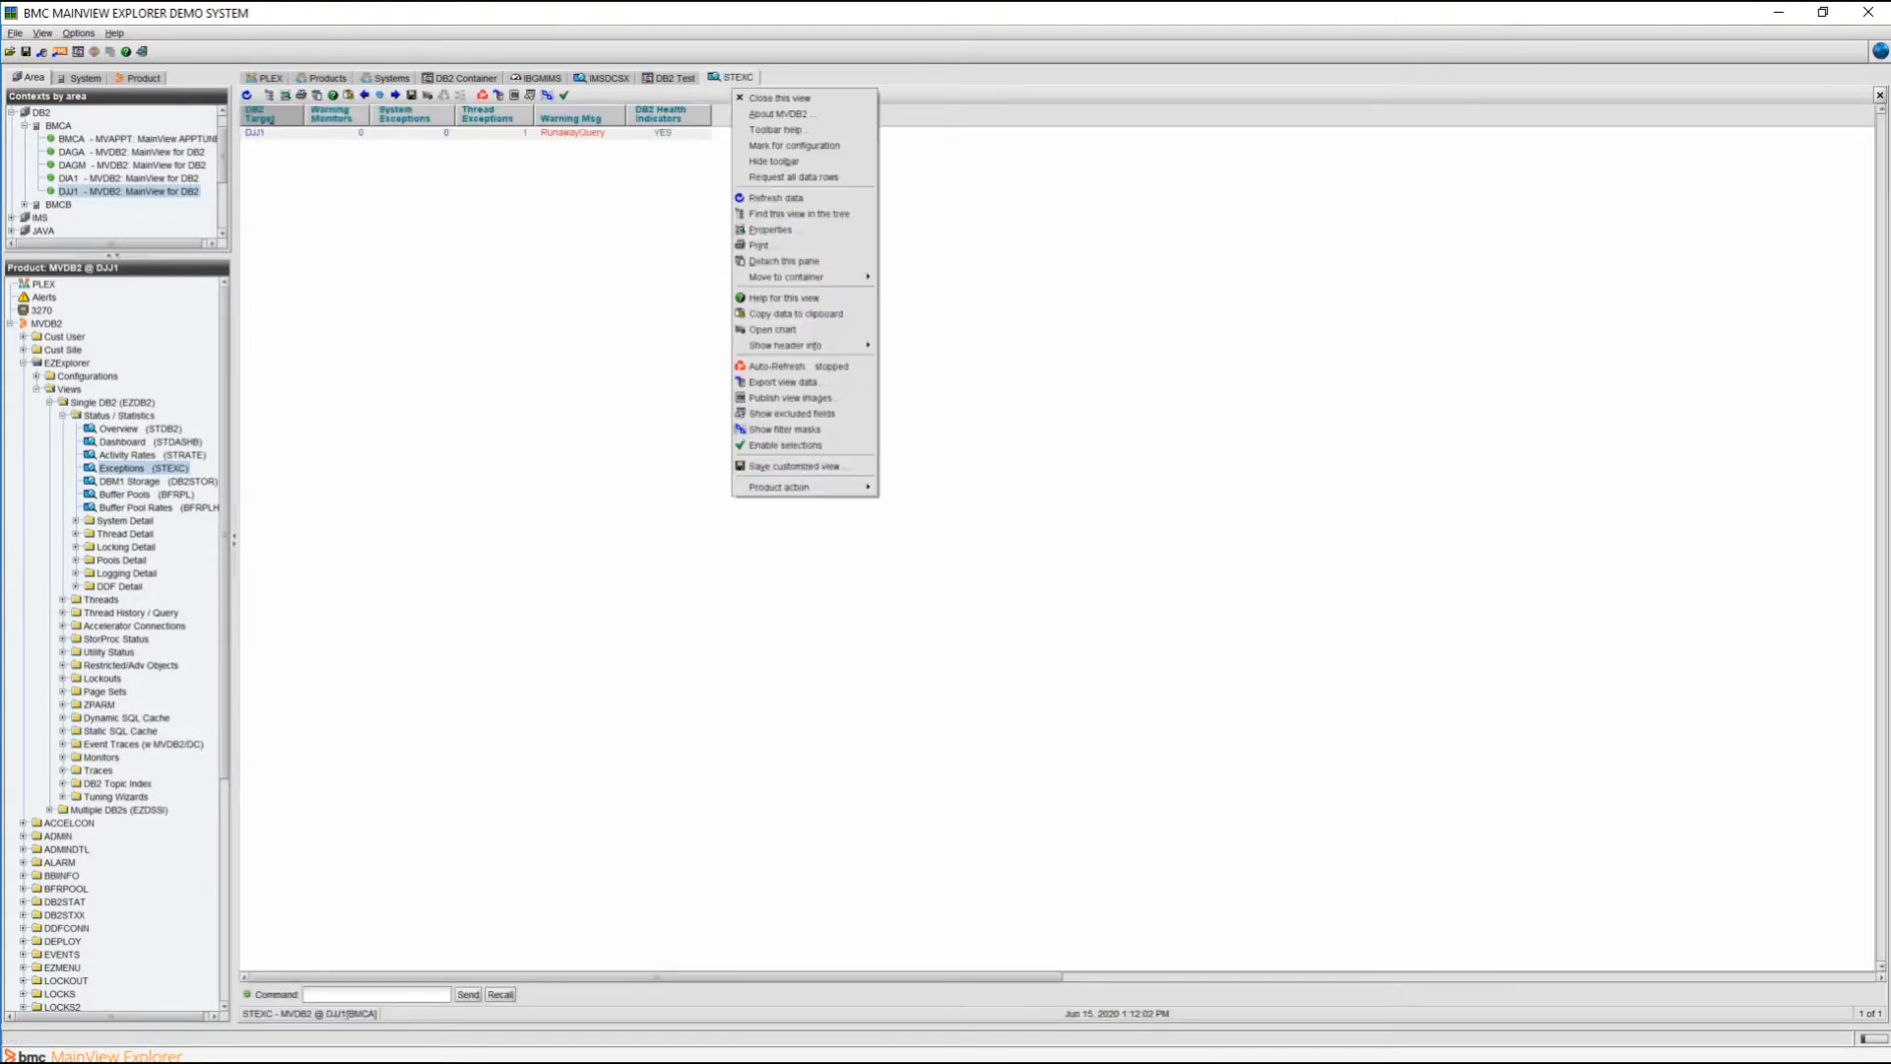
pyautogui.click(794, 145)
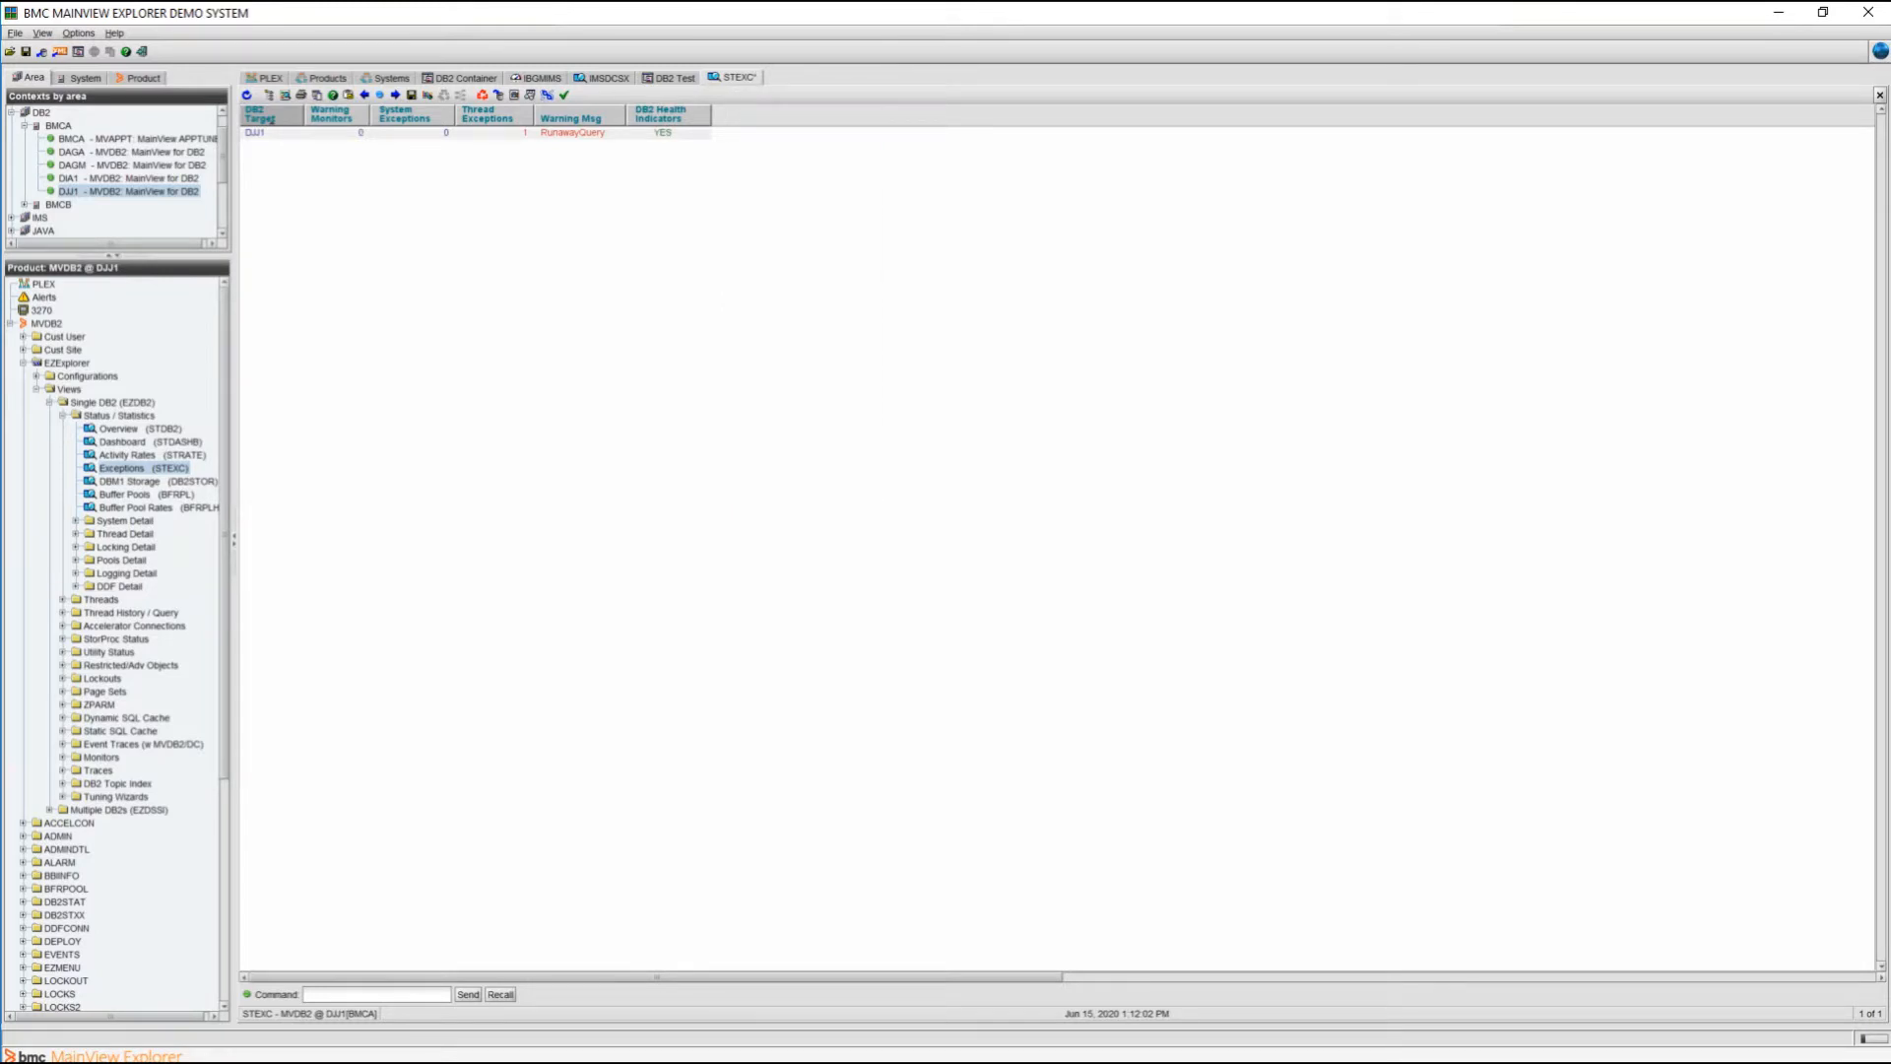
pyautogui.click(671, 77)
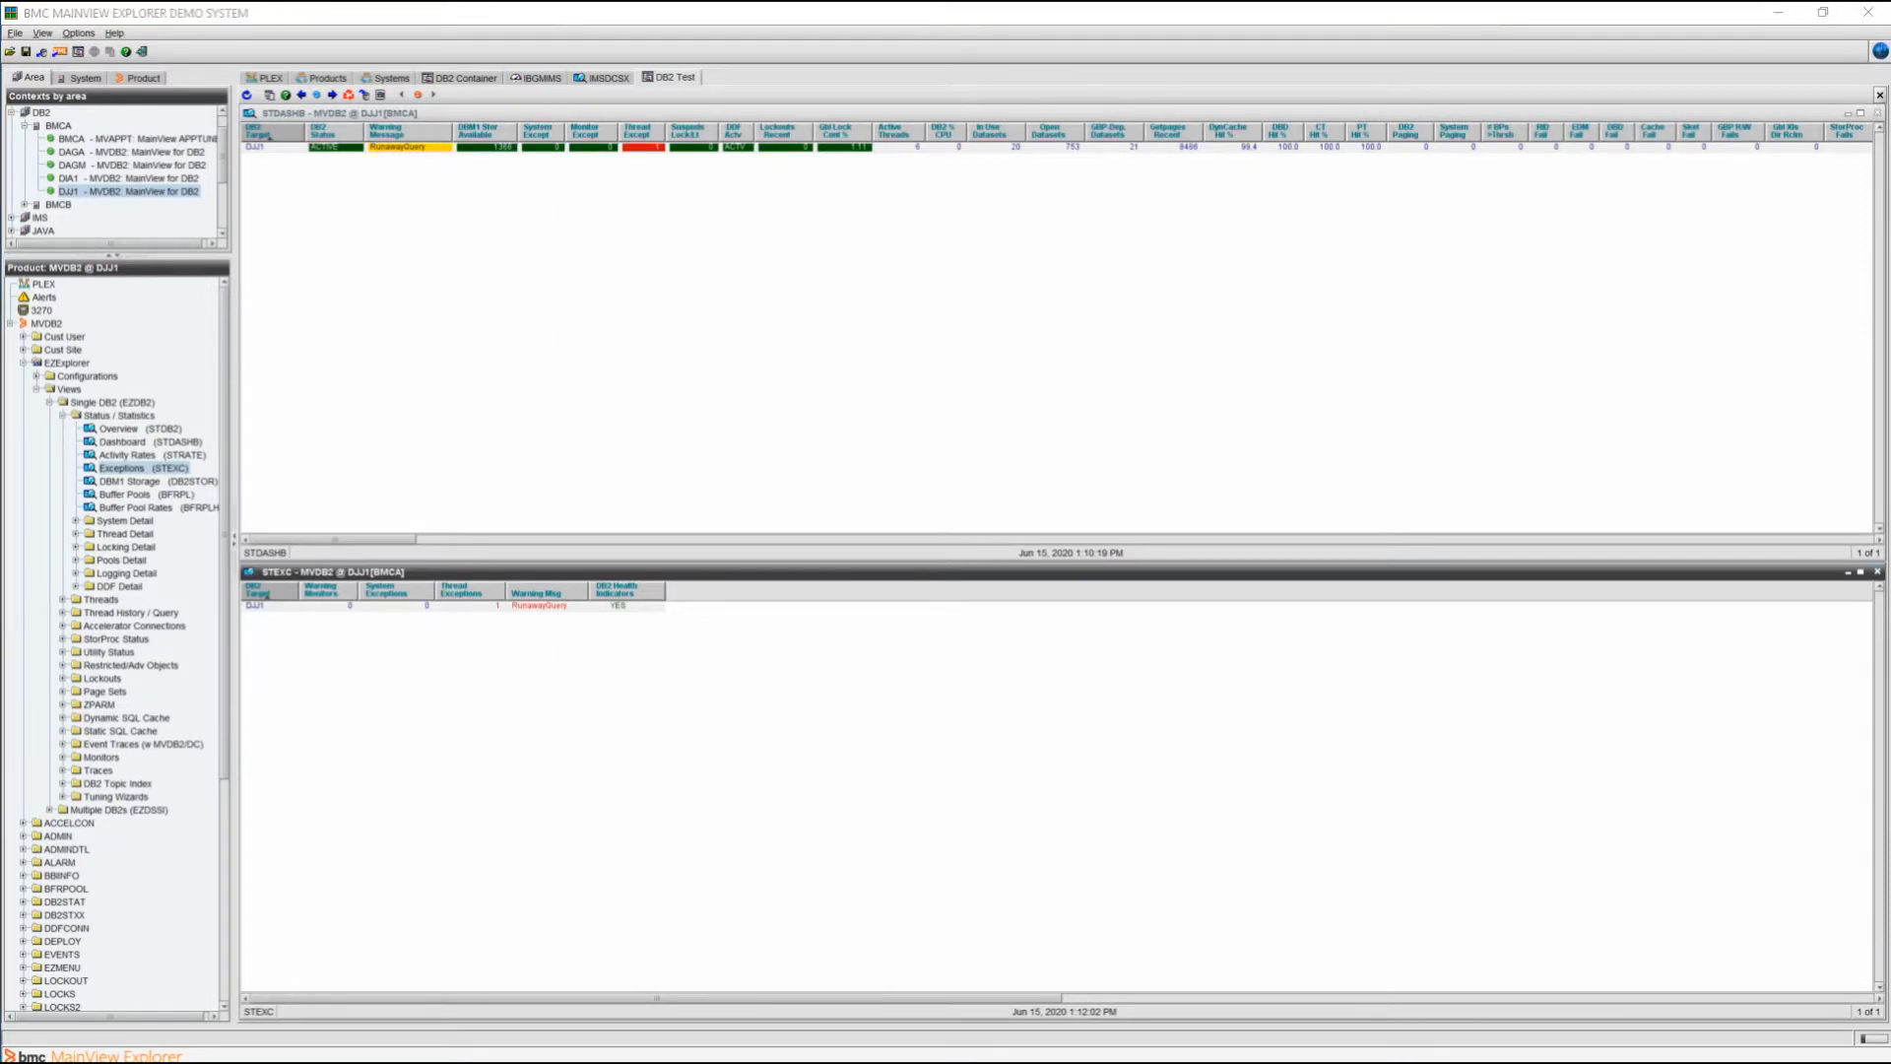
# - Locate and launch the BFRPL - Buffer Pool Statistics view and add it, marked for configuration, to the DB2 Test container
pyautogui.rightClick(115, 302)
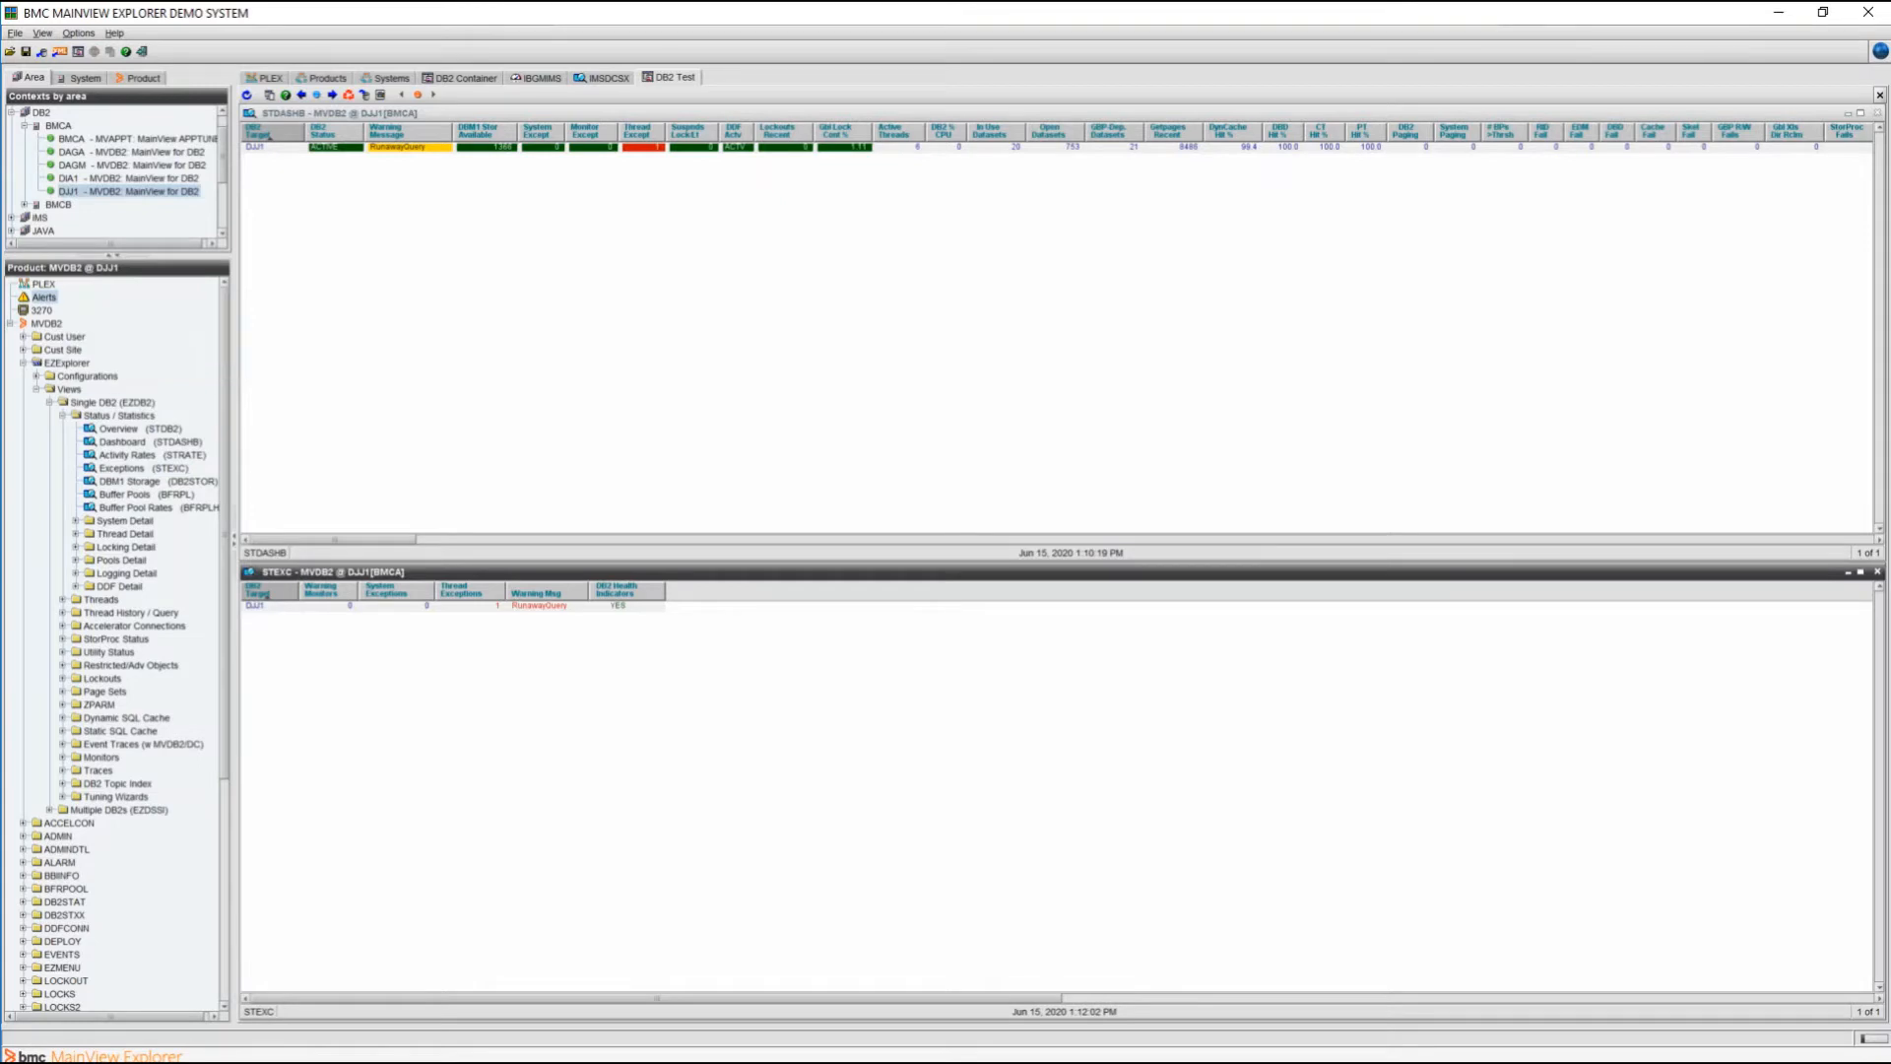
pyautogui.rightClick(148, 403)
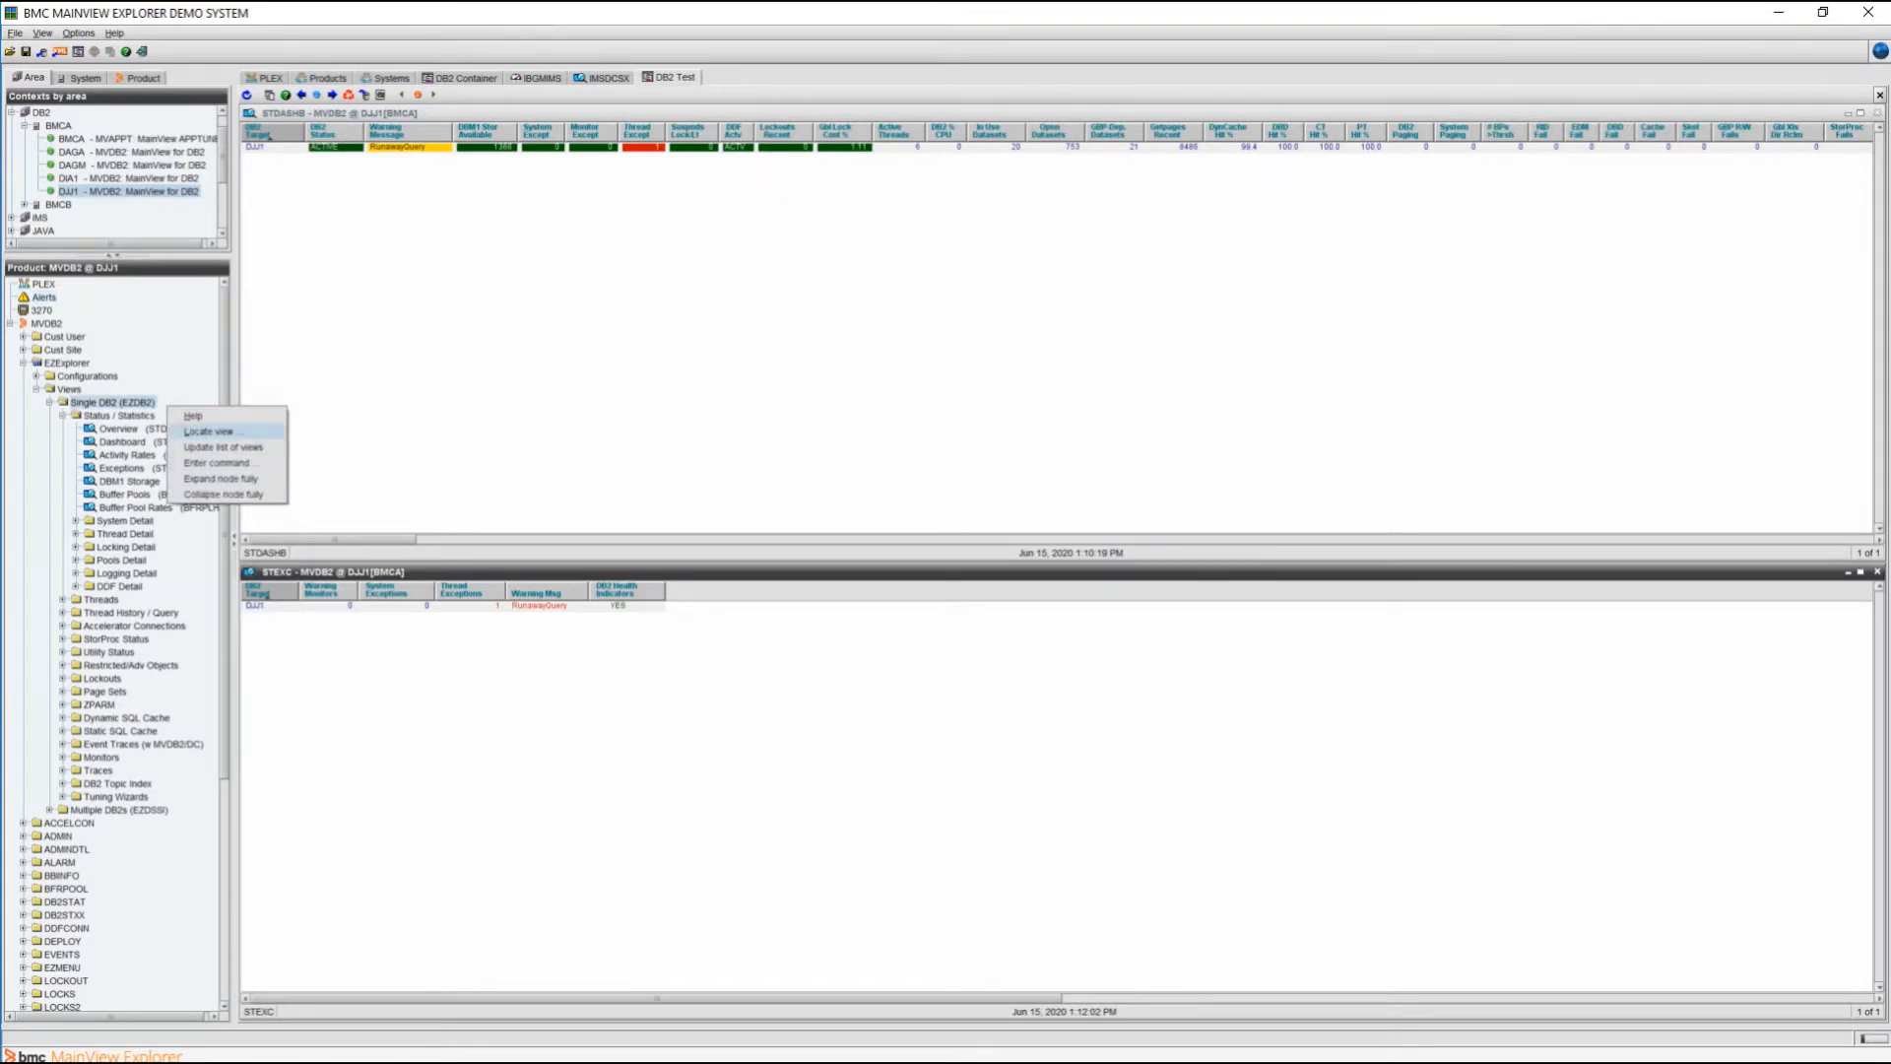
pyautogui.click(210, 432)
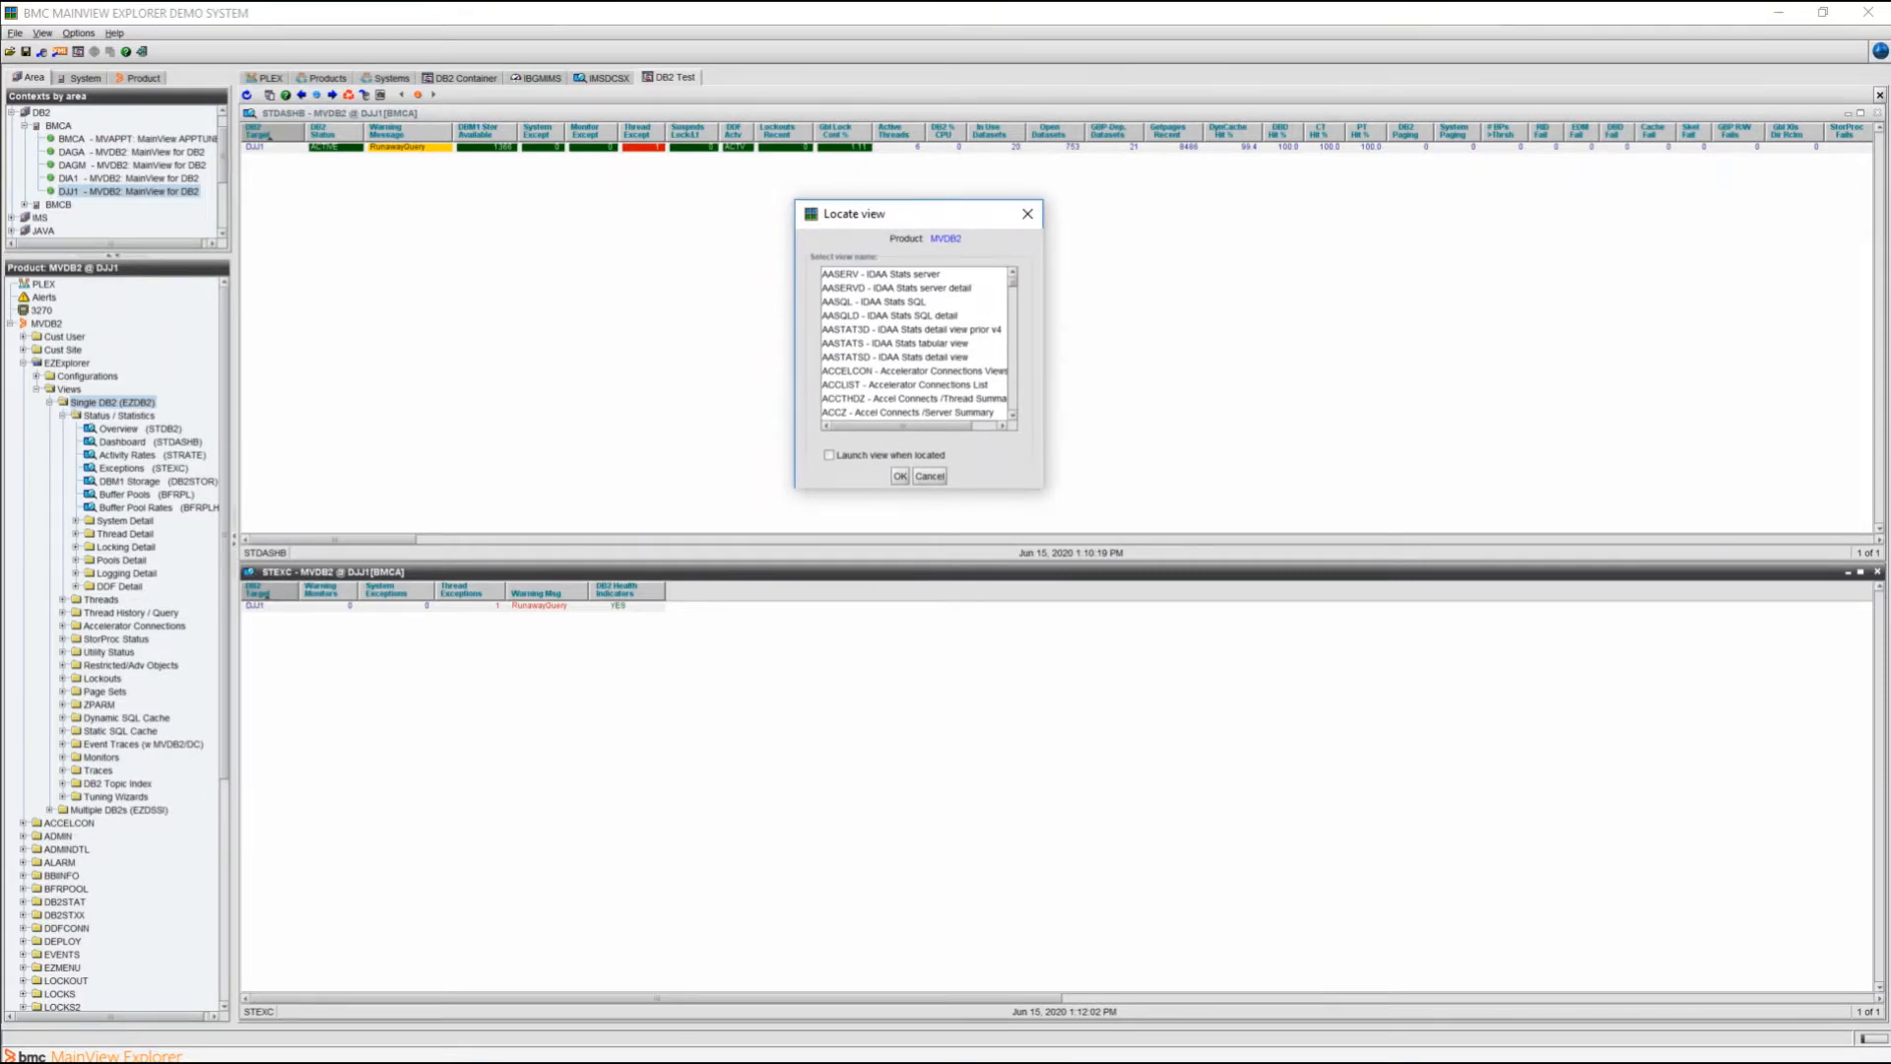
pyautogui.moveTo(1013, 282)
pyautogui.mouseDown()
pyautogui.moveTo(1012, 298)
pyautogui.moveTo(1012, 283)
pyautogui.mouseUp()
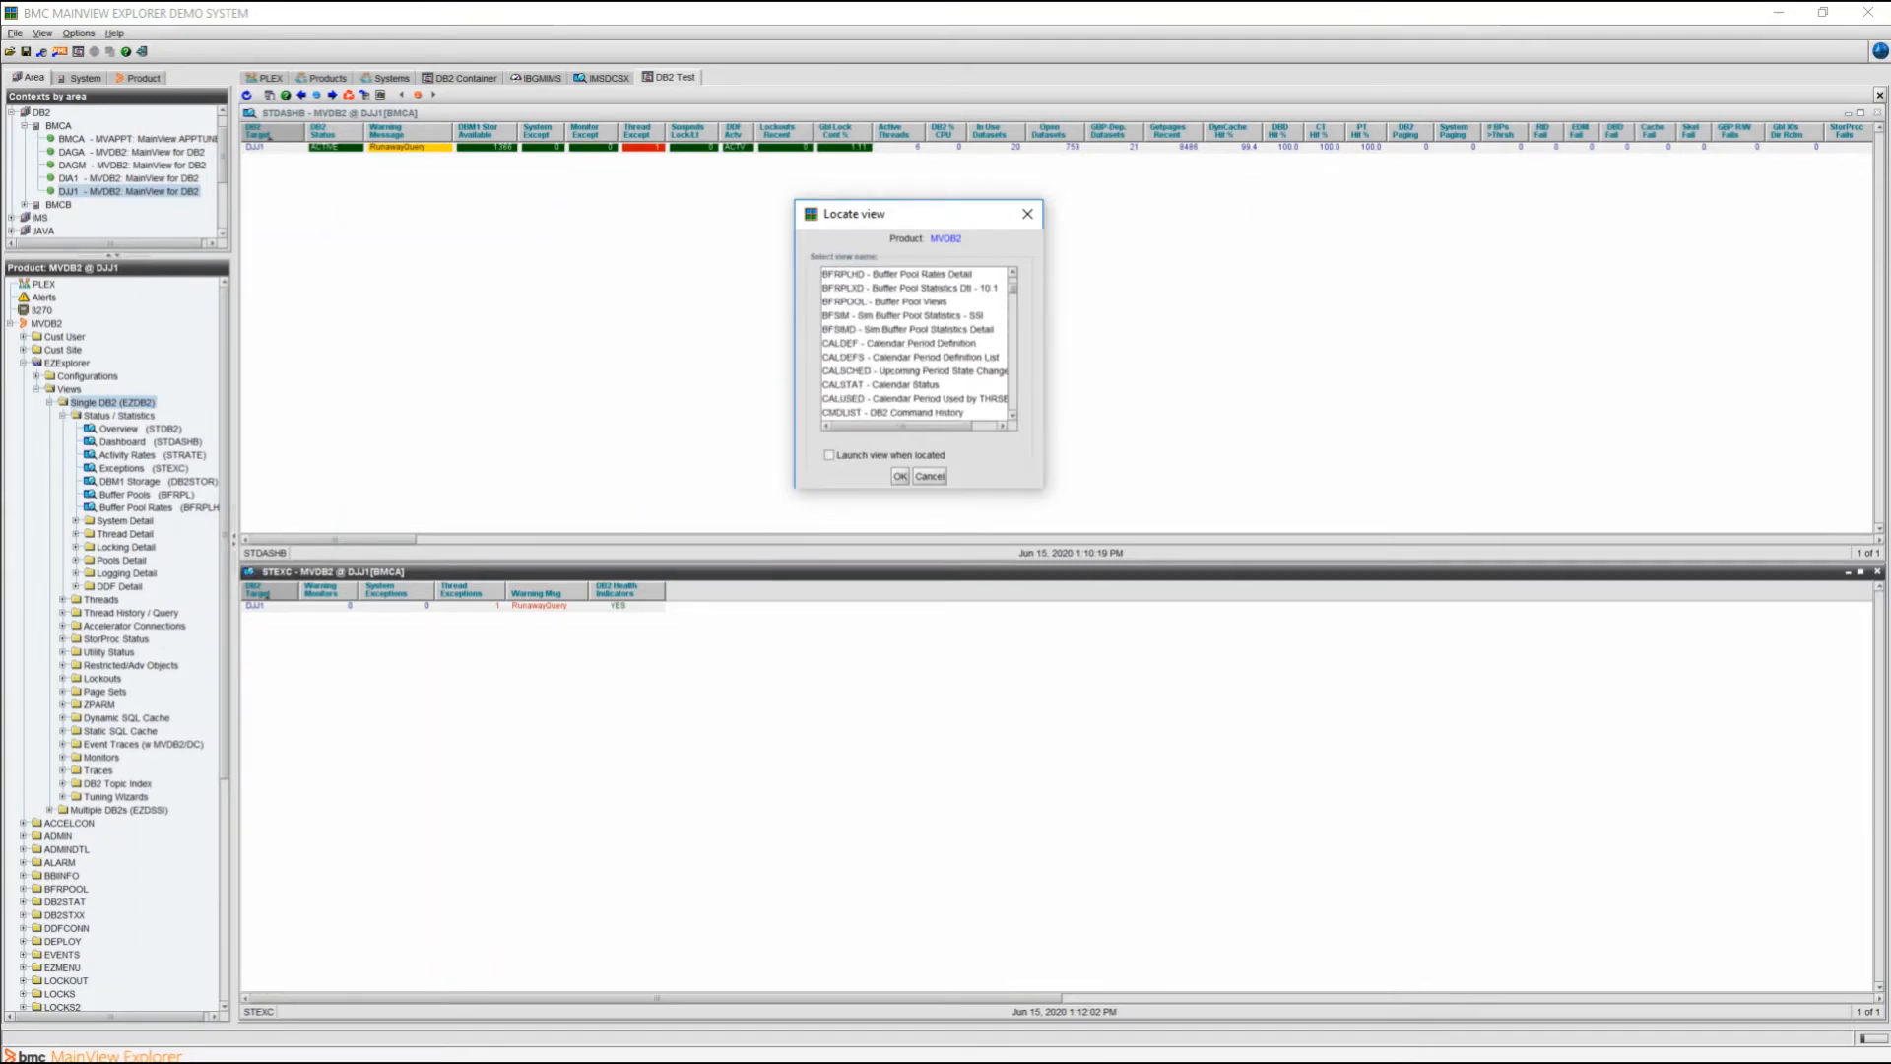
pyautogui.scroll(2, 914, 343)
pyautogui.click(891, 288)
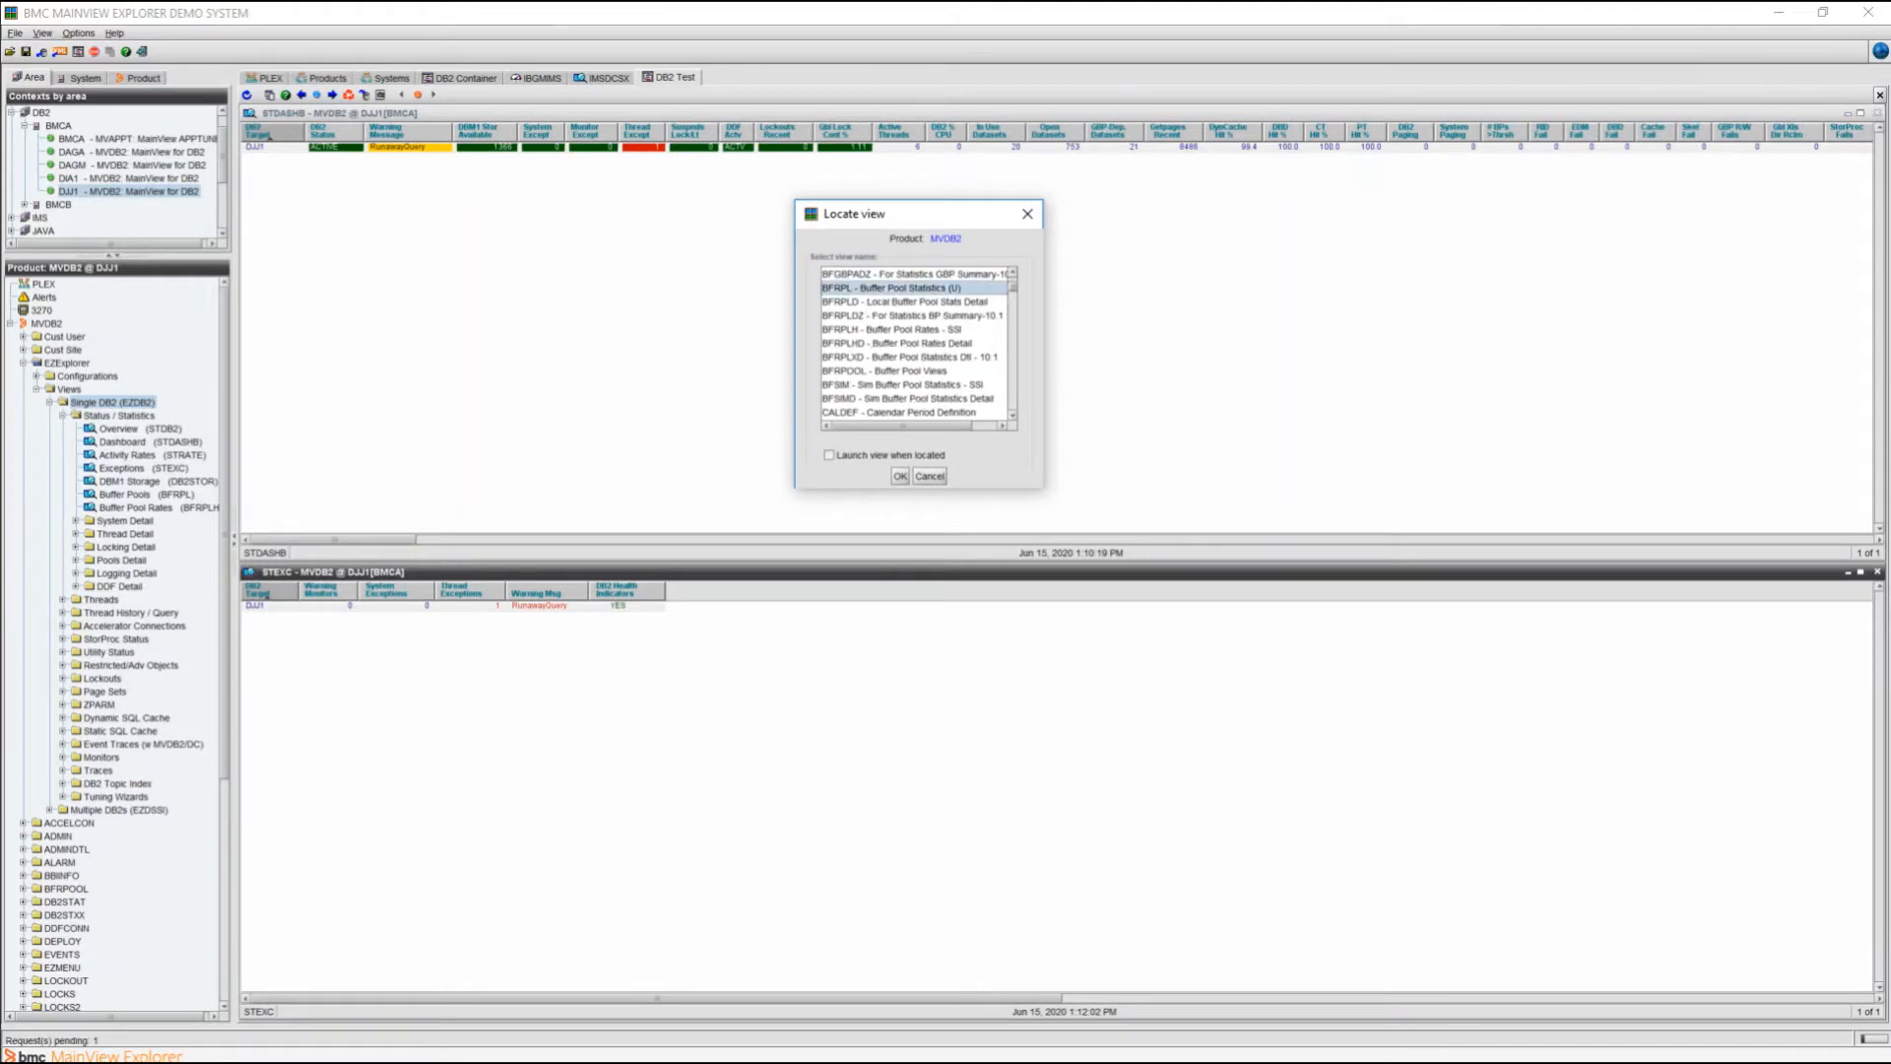
pyautogui.click(830, 455)
pyautogui.press('Return')
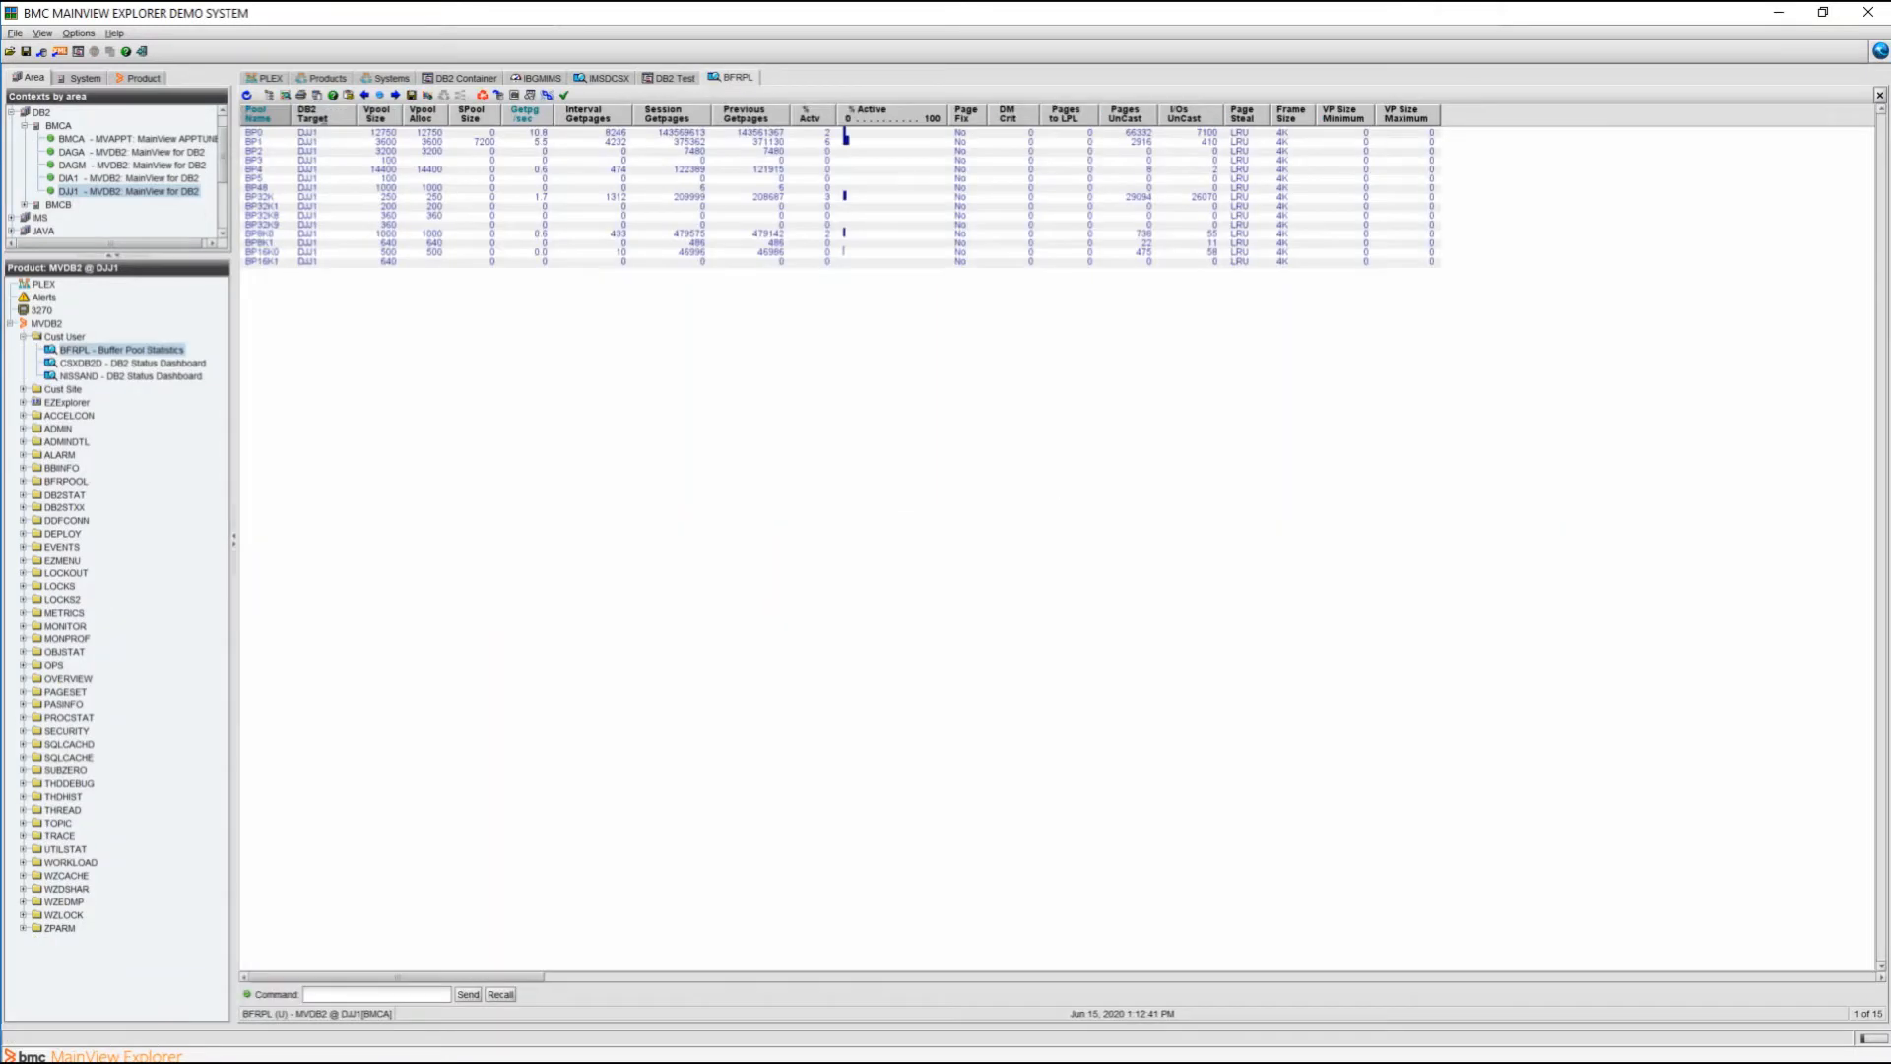
pyautogui.rightClick(729, 83)
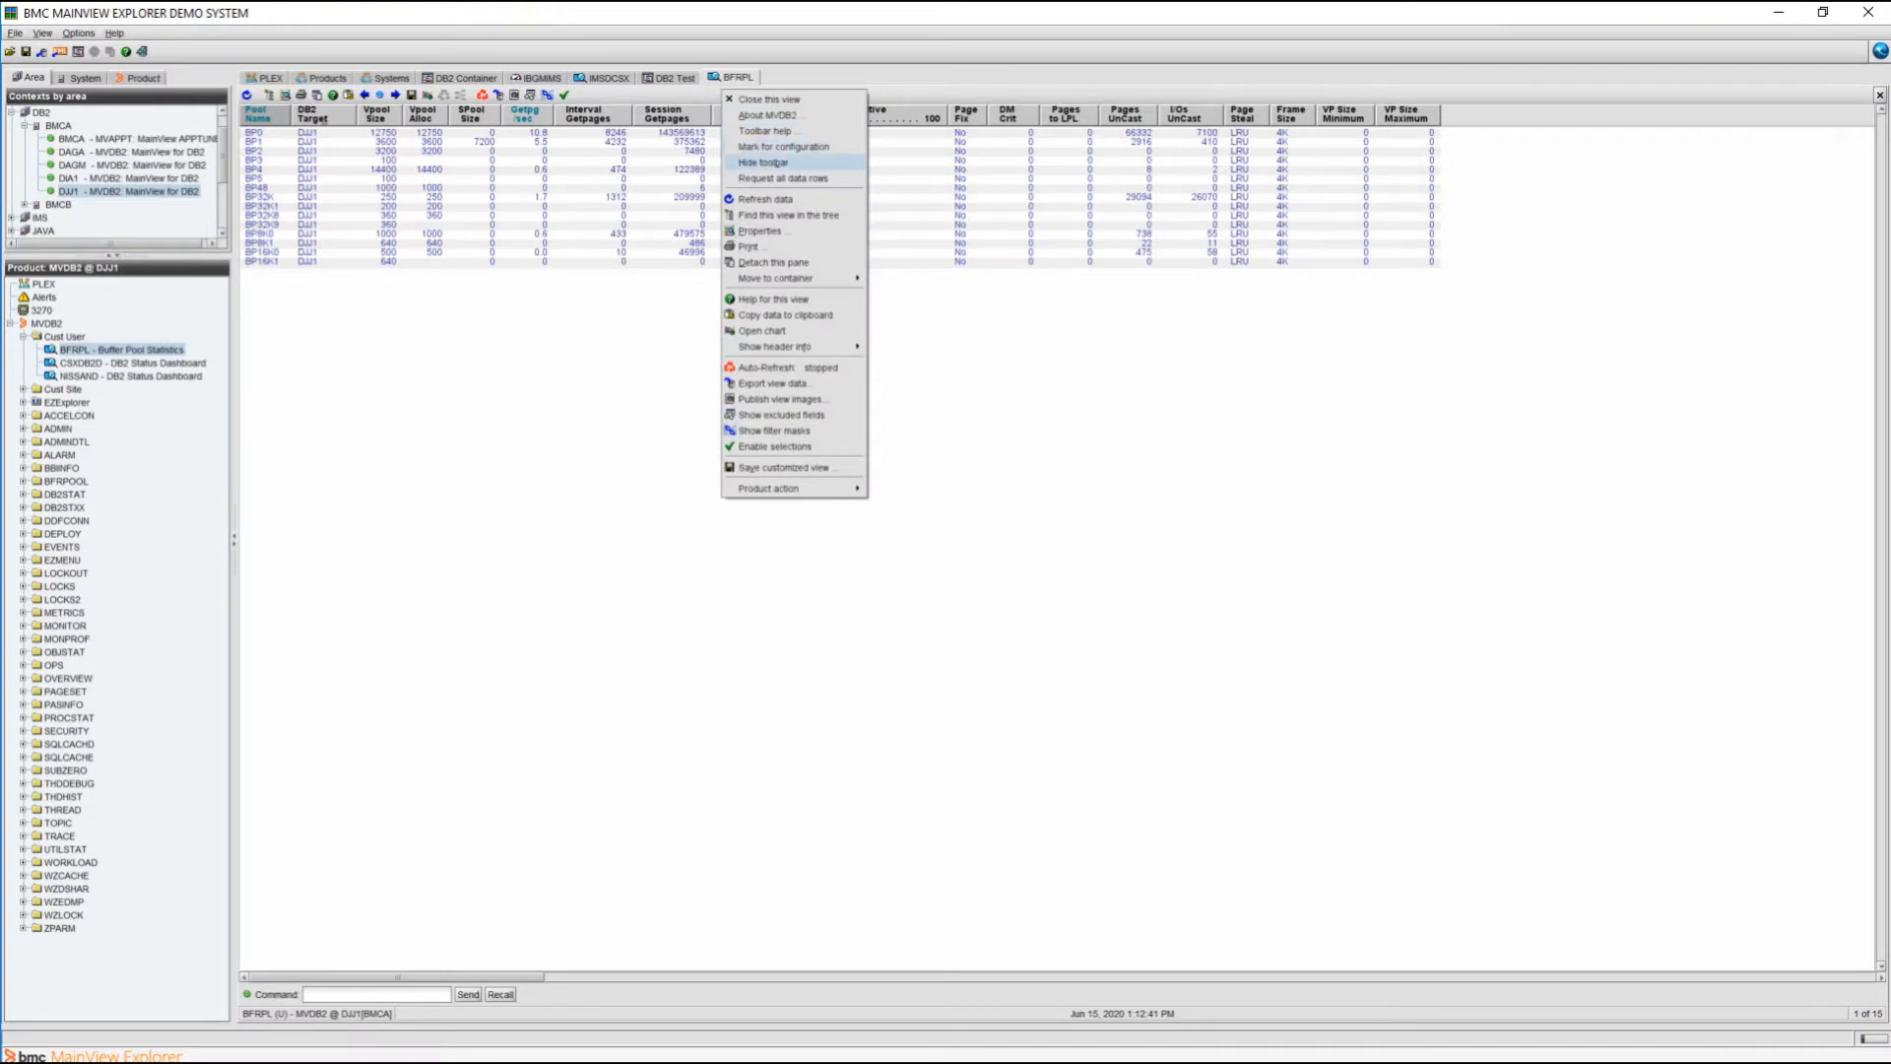
pyautogui.click(784, 147)
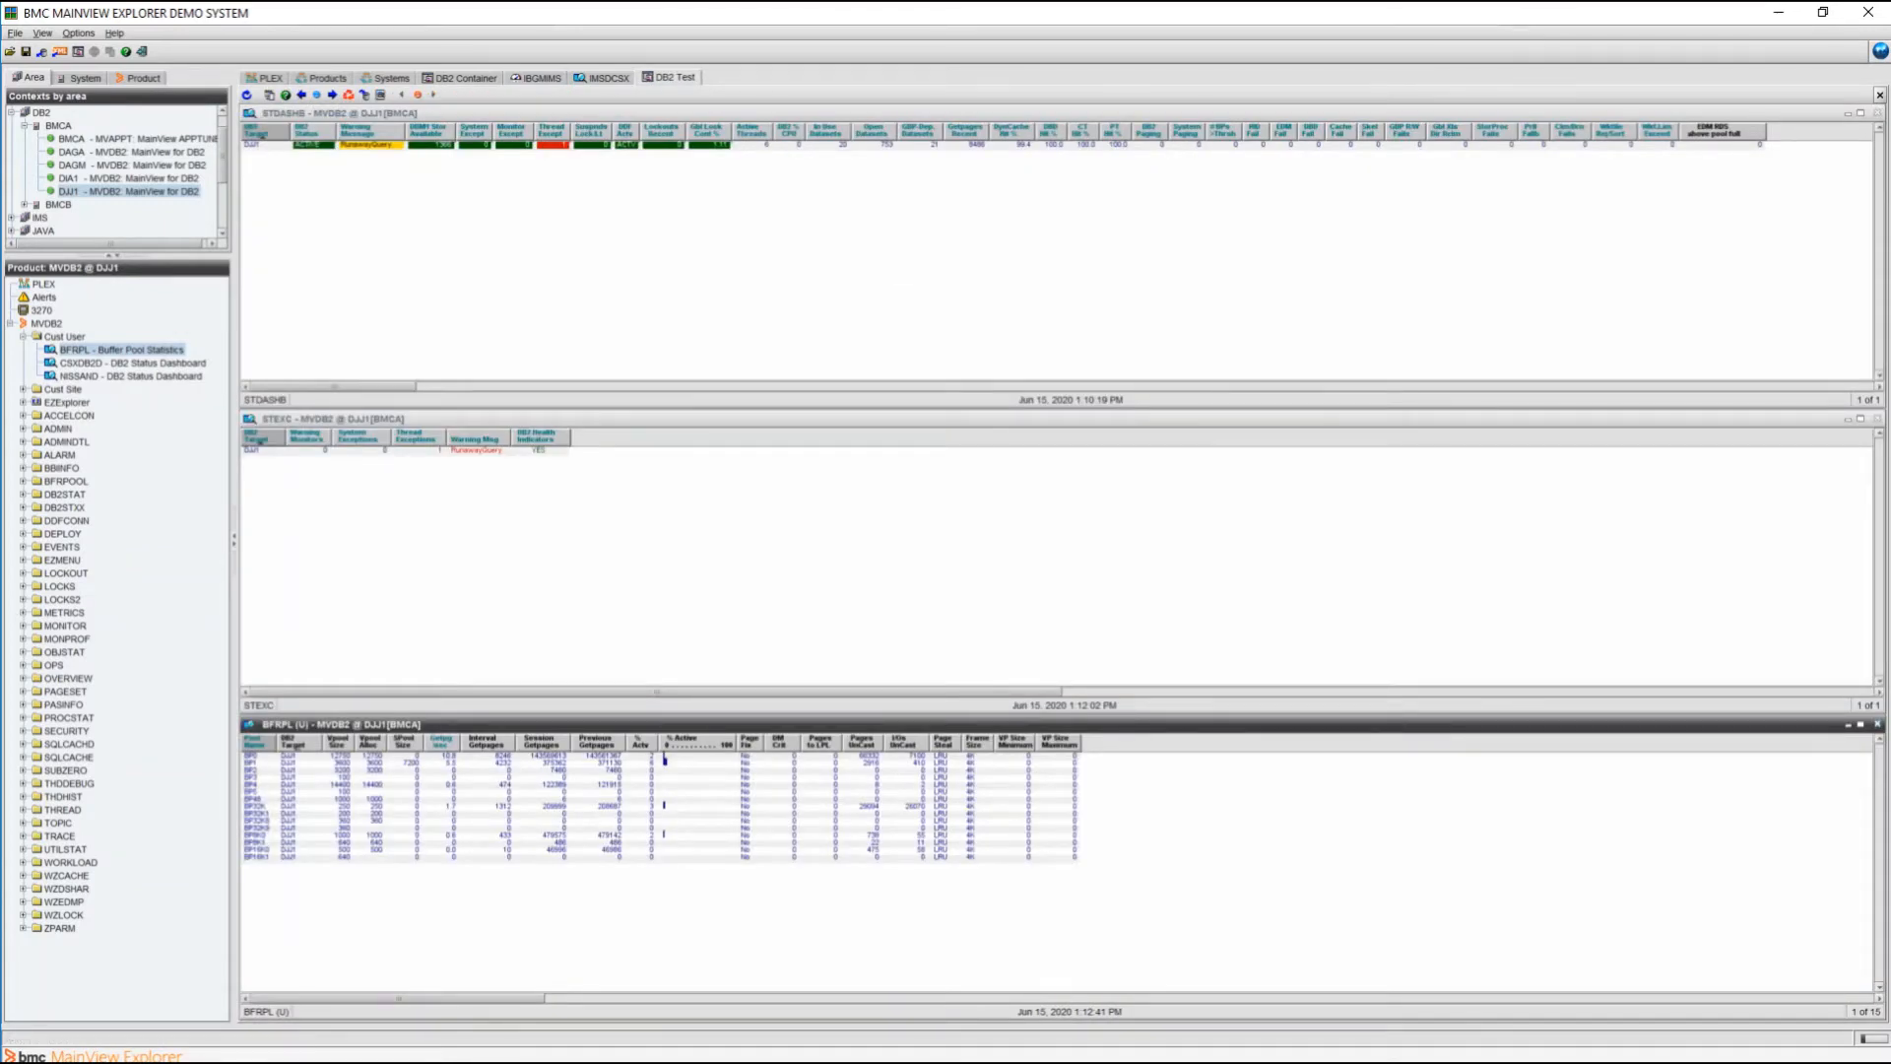
# - Locate and launch the SYSOVER - DB2 Activity Overview view and add it, marked for configuration, to the DB2 Test container
pyautogui.rightClick(165, 309)
pyautogui.rightClick(141, 328)
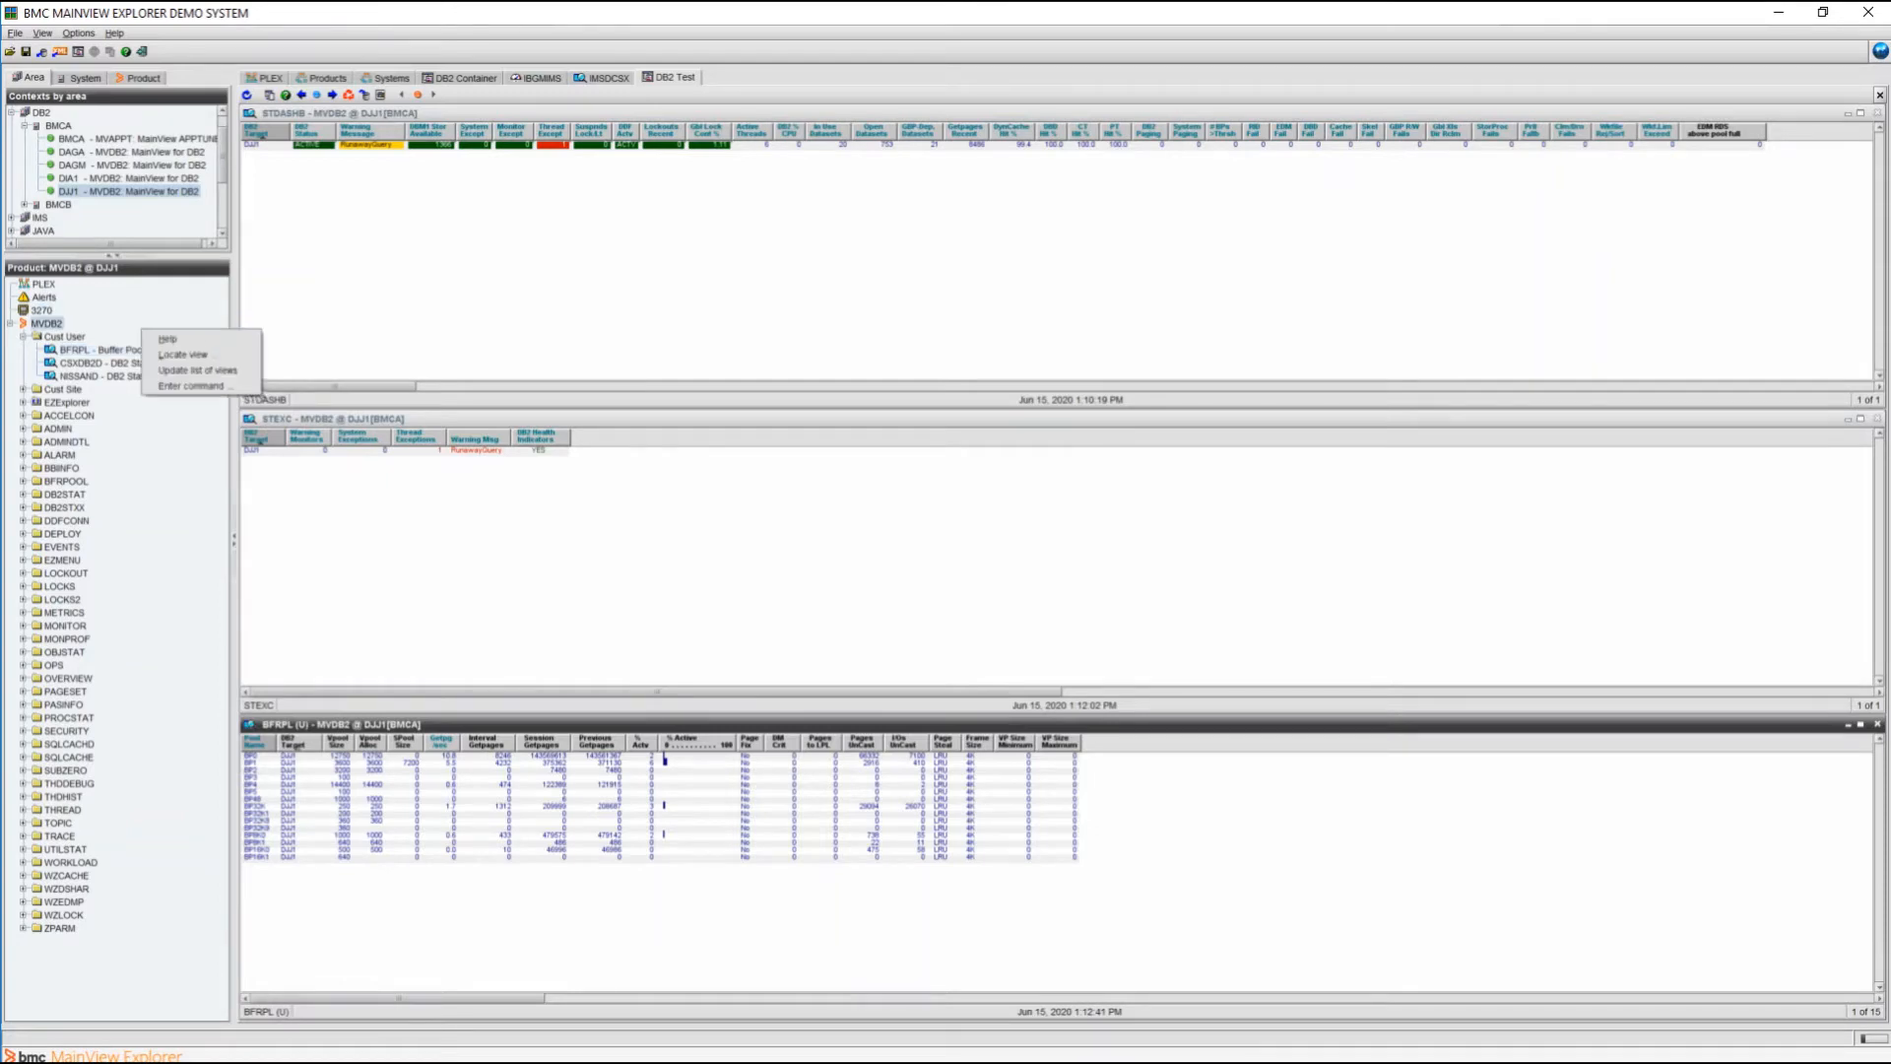
pyautogui.click(151, 356)
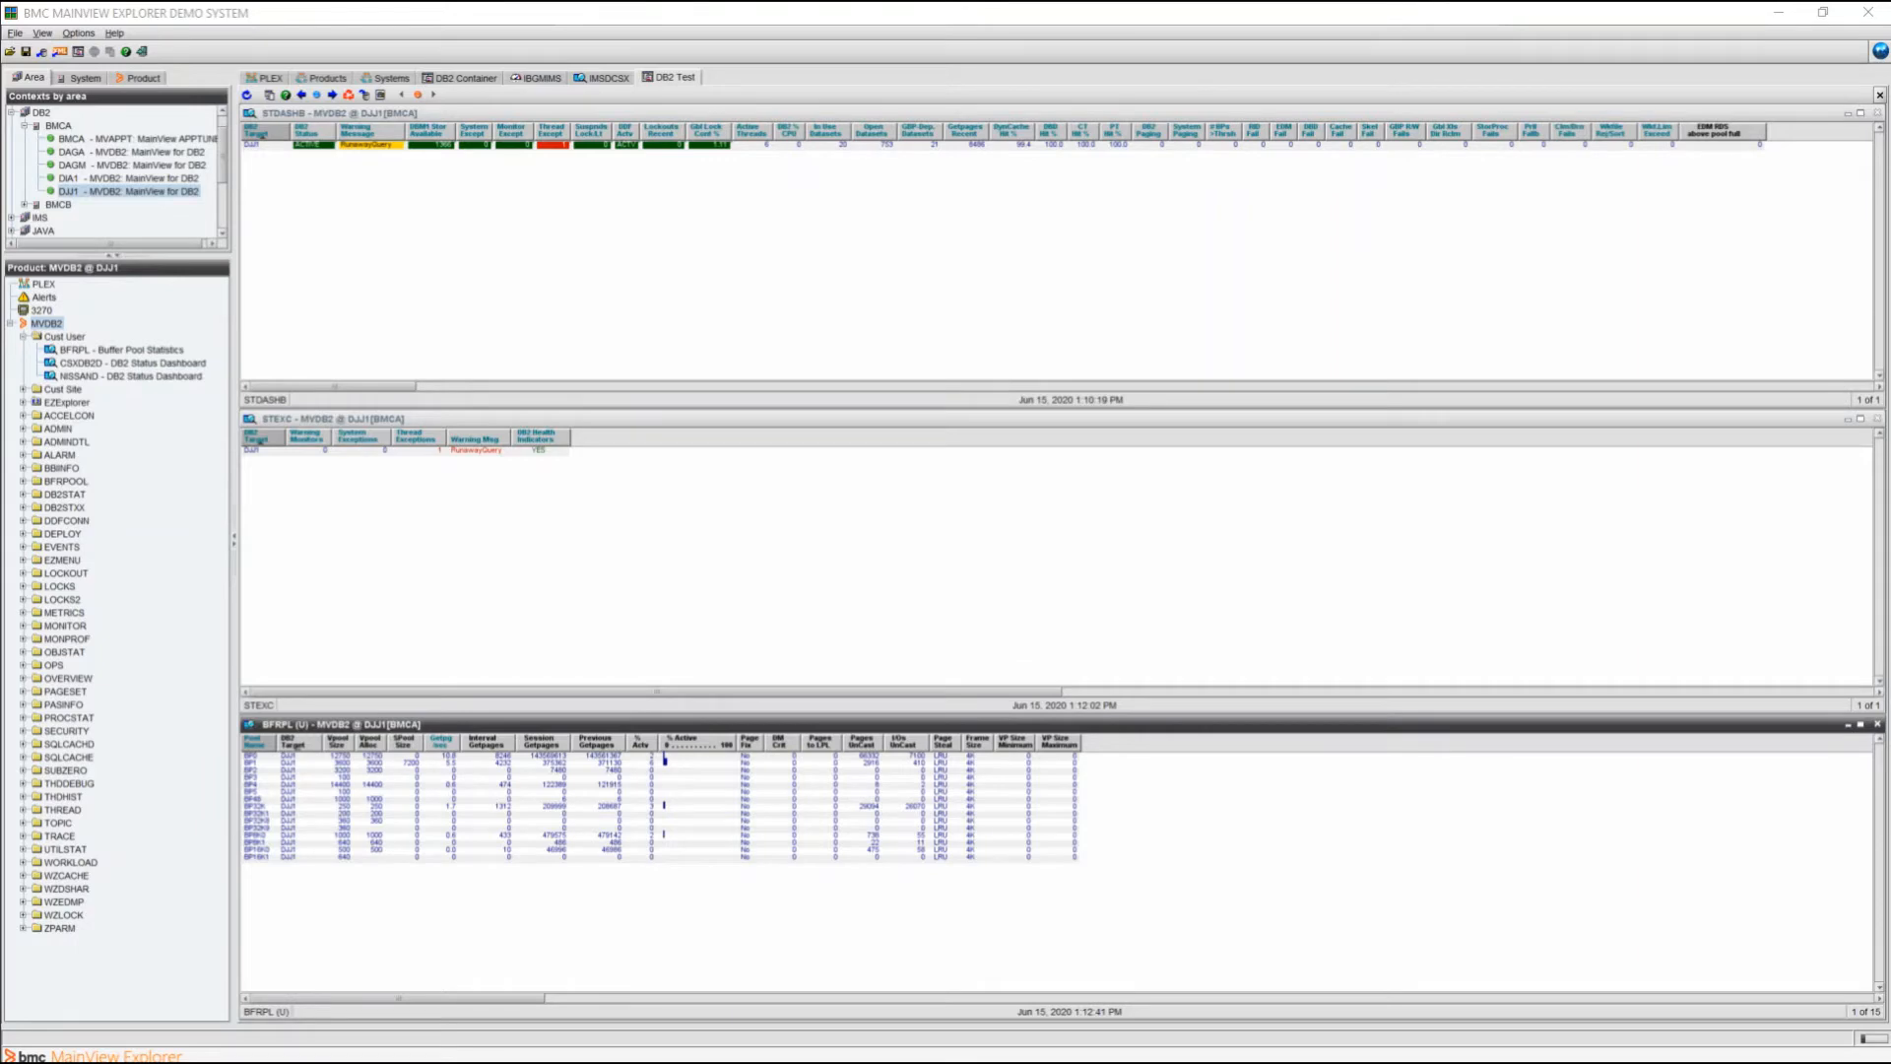
pyautogui.moveTo(1887, 111); pyautogui.dragTo(1084, 110)
pyautogui.moveTo(1178, 179); pyautogui.dragTo(1178, 264)
pyautogui.click(1078, 254)
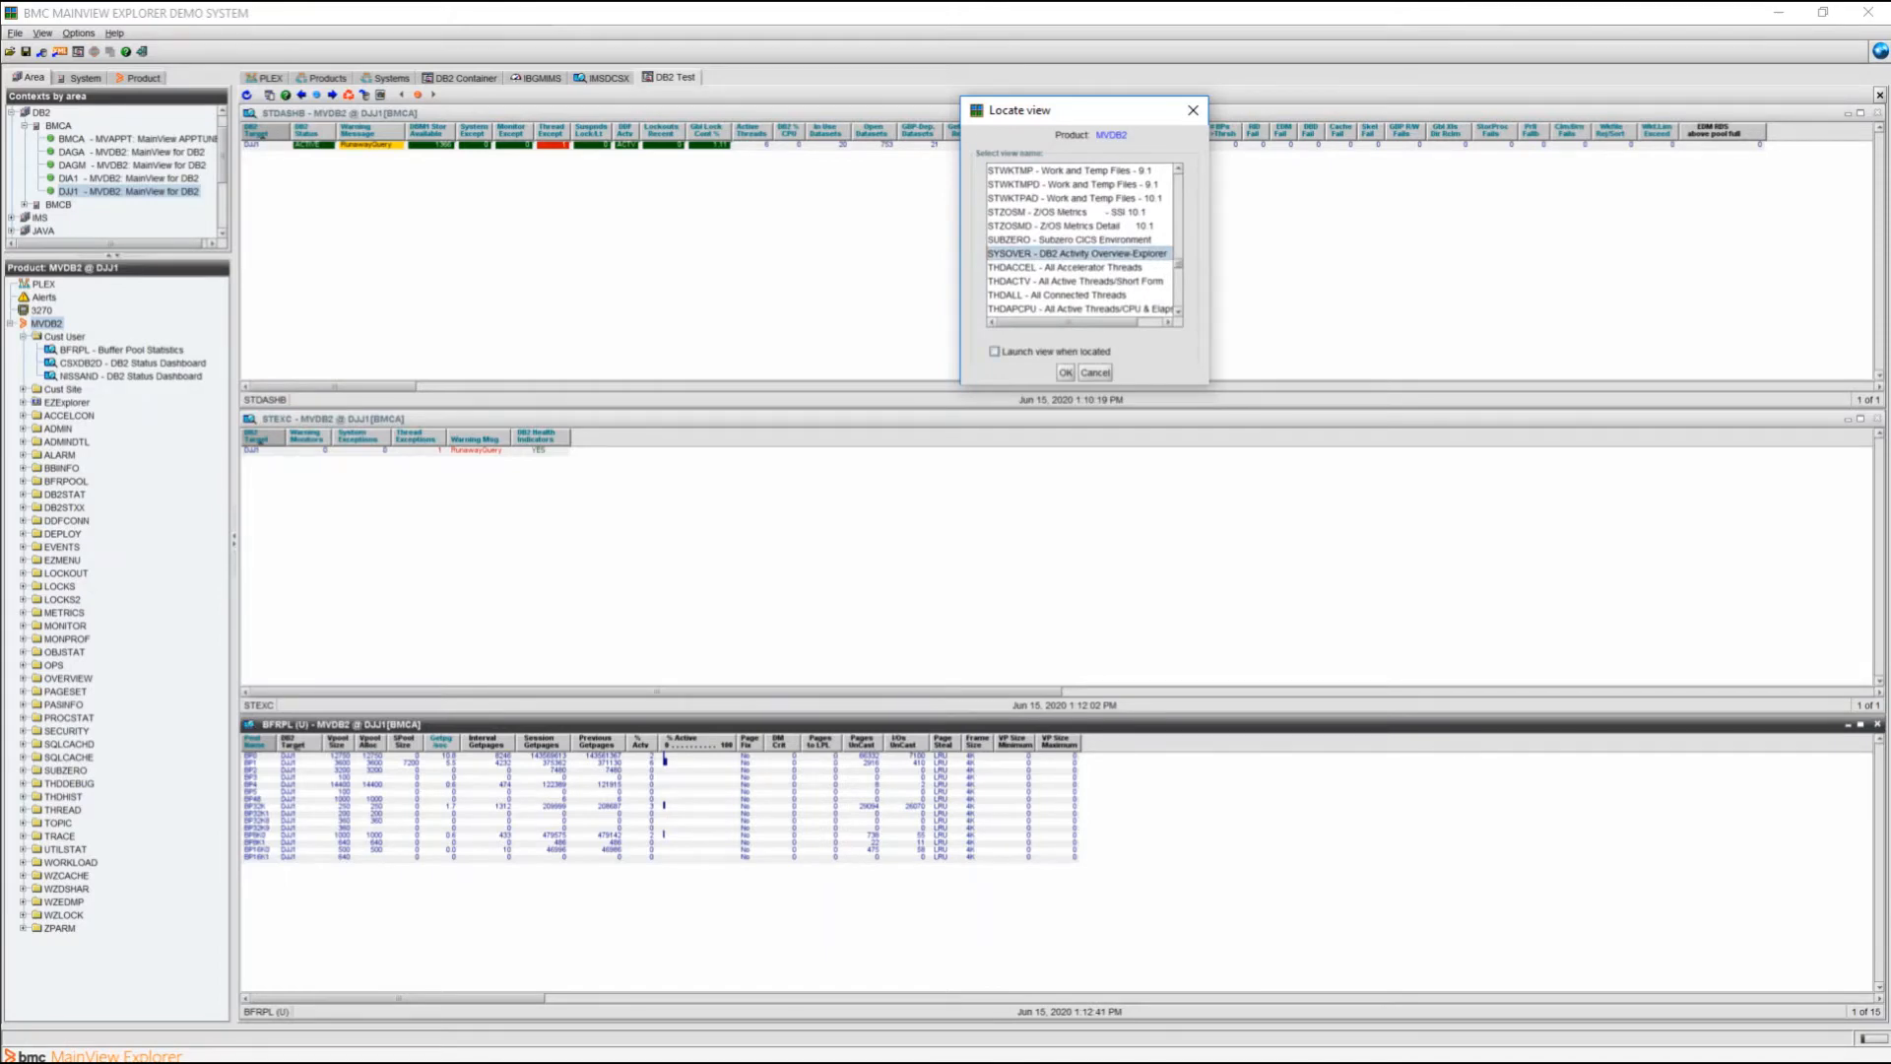
pyautogui.click(995, 351)
pyautogui.press('Return')
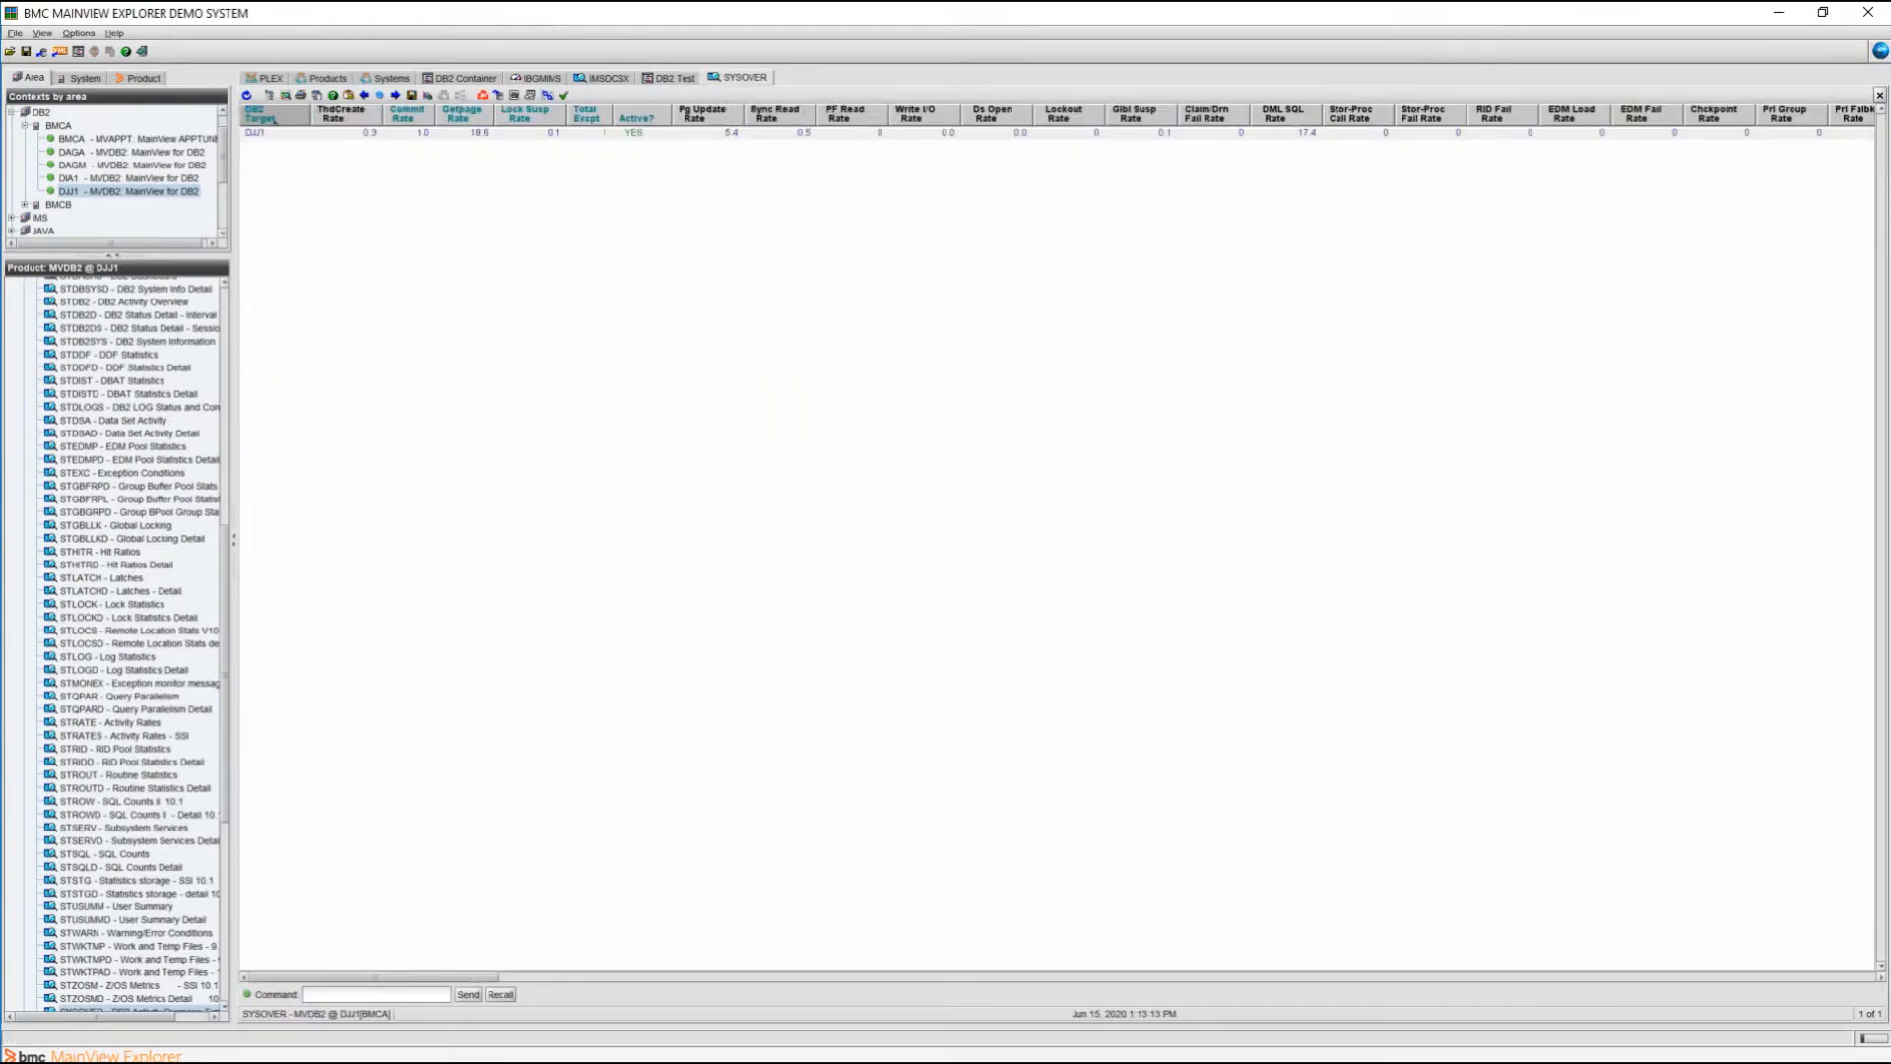
pyautogui.rightClick(745, 92)
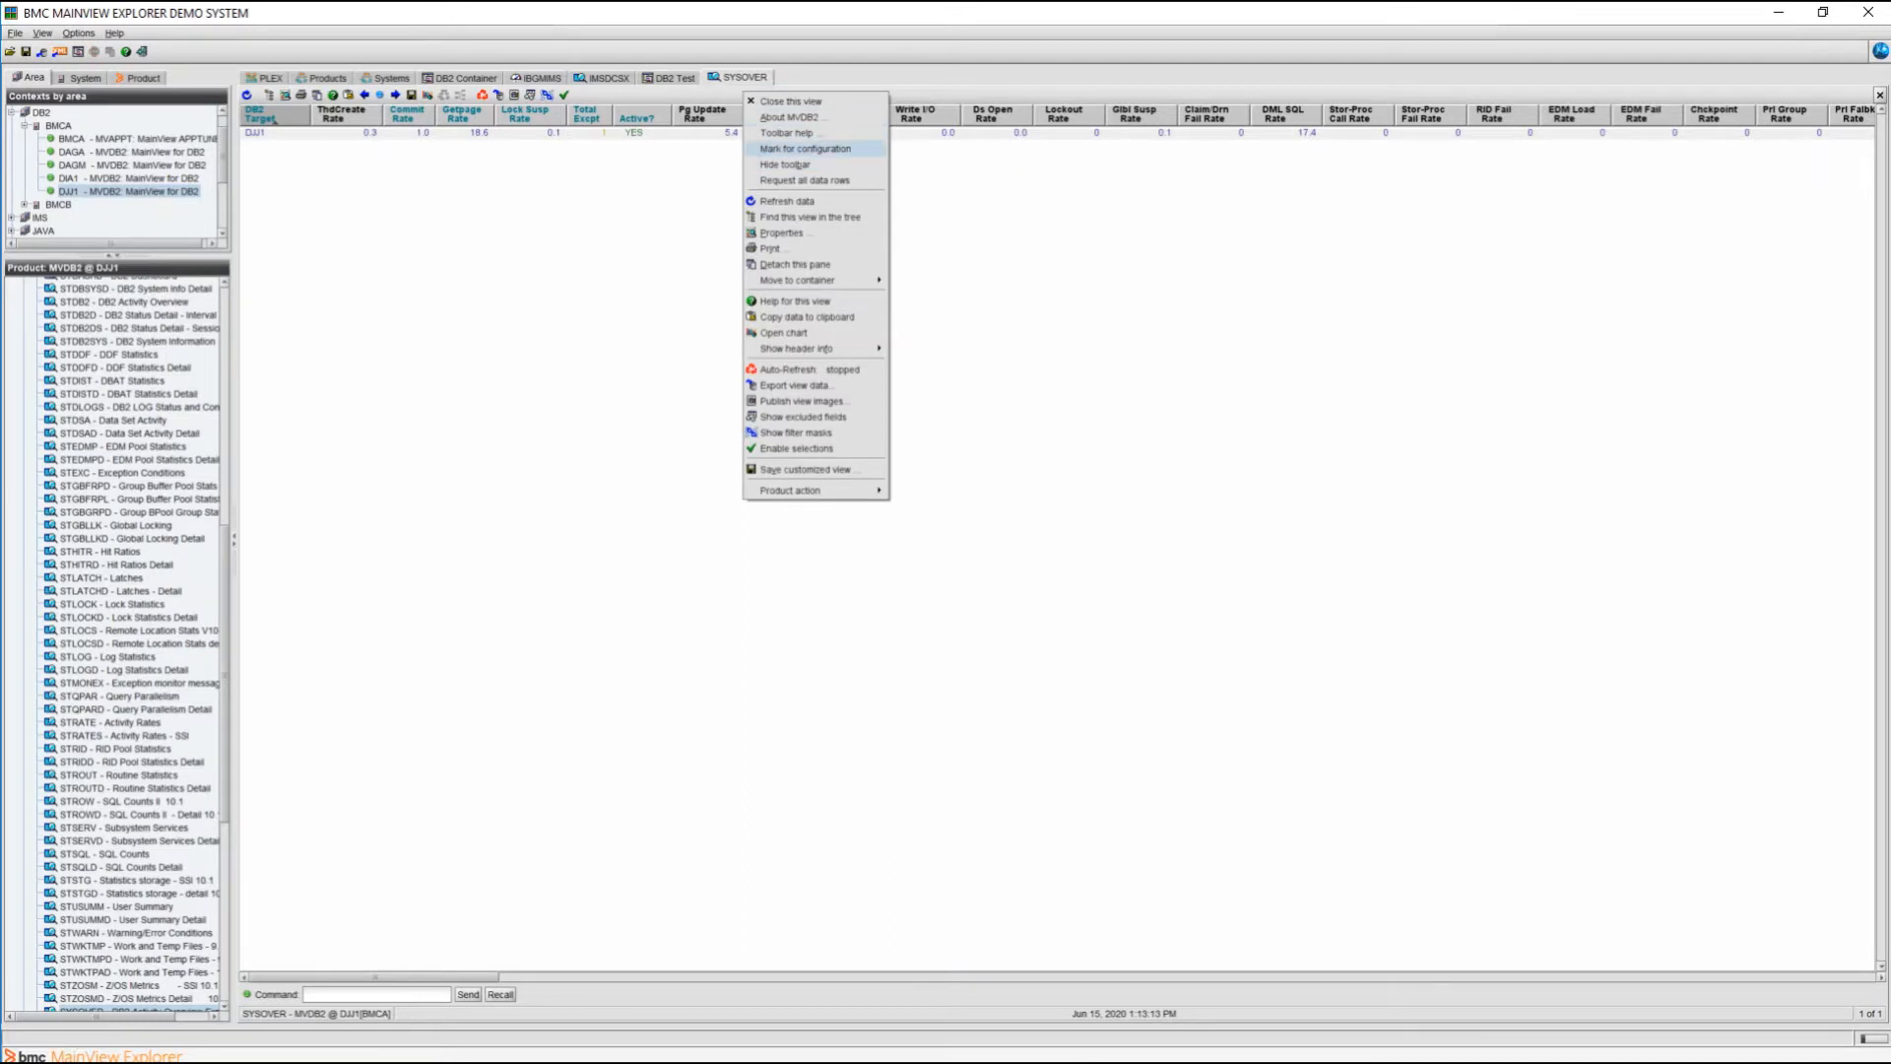
pyautogui.click(805, 149)
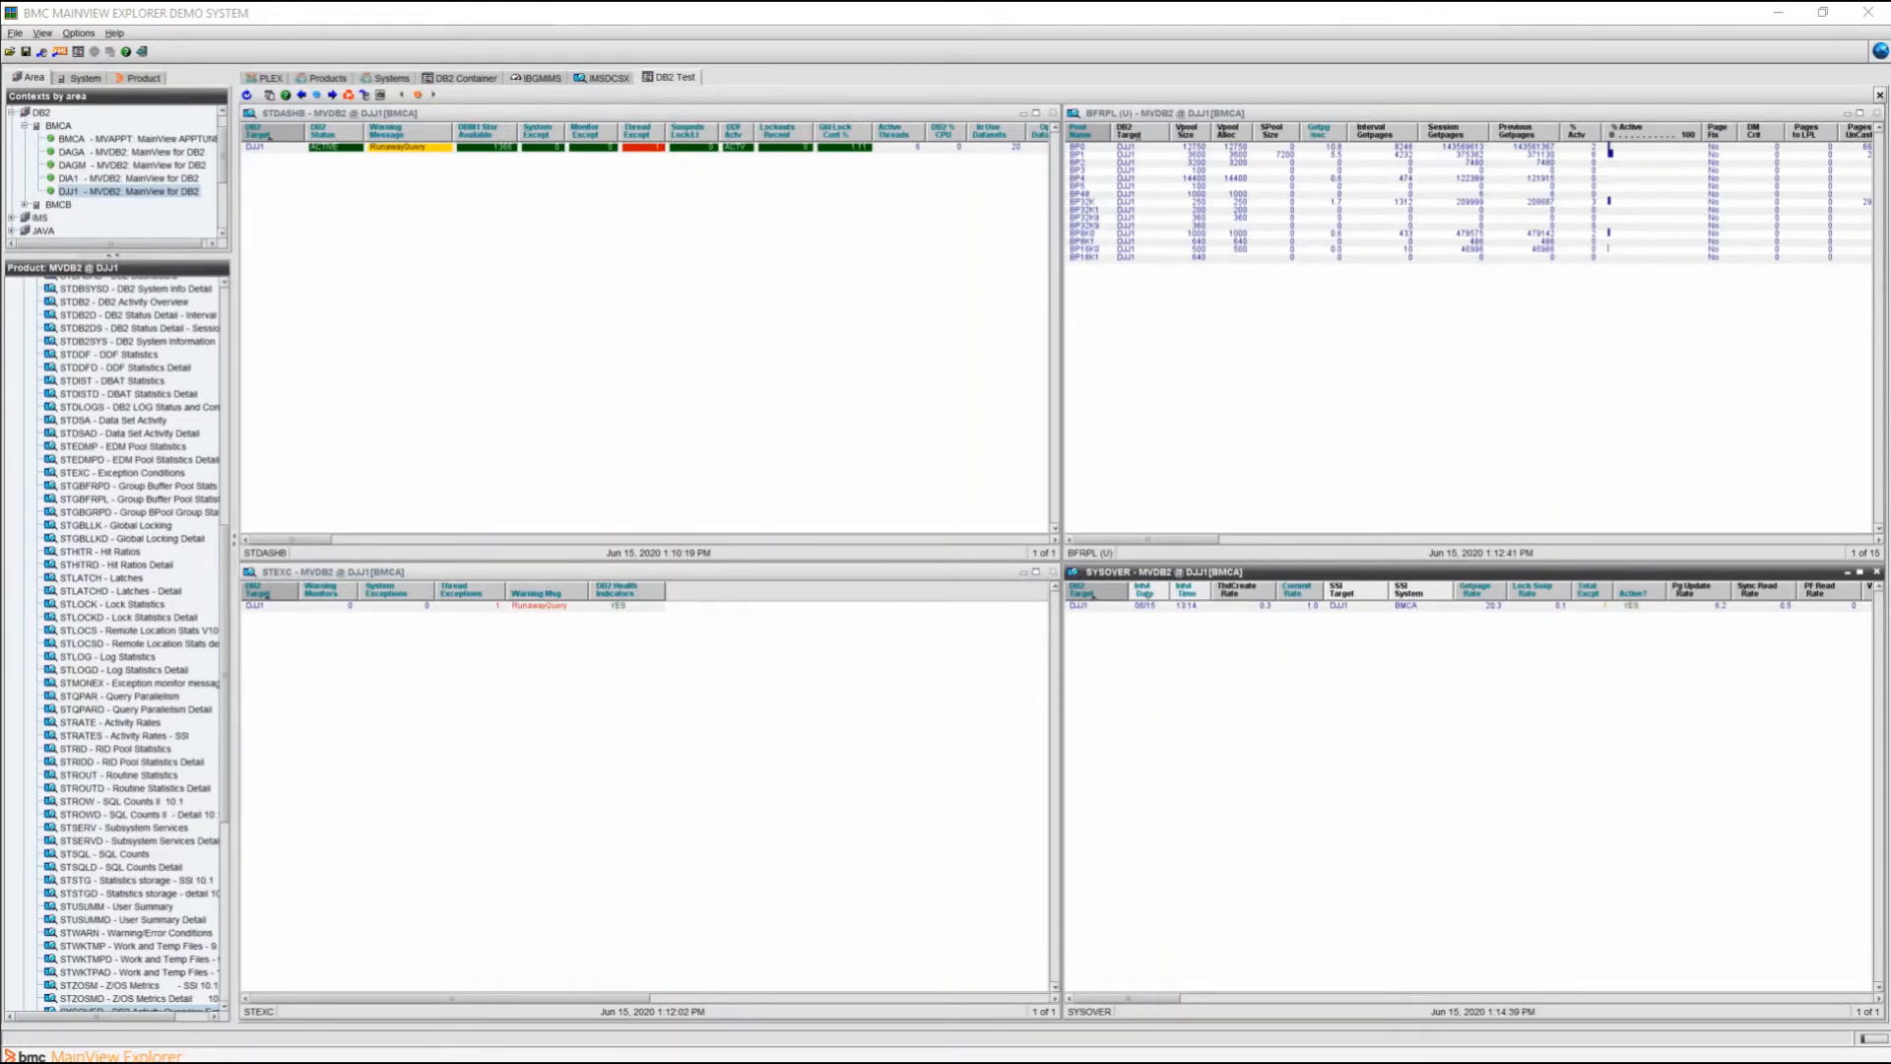
# - Maximize the SYSOVER view in the container and issue the command "Time * * 24h" to display 24 hours of intervals
pyautogui.click(1860, 571)
pyautogui.rightClick(659, 275)
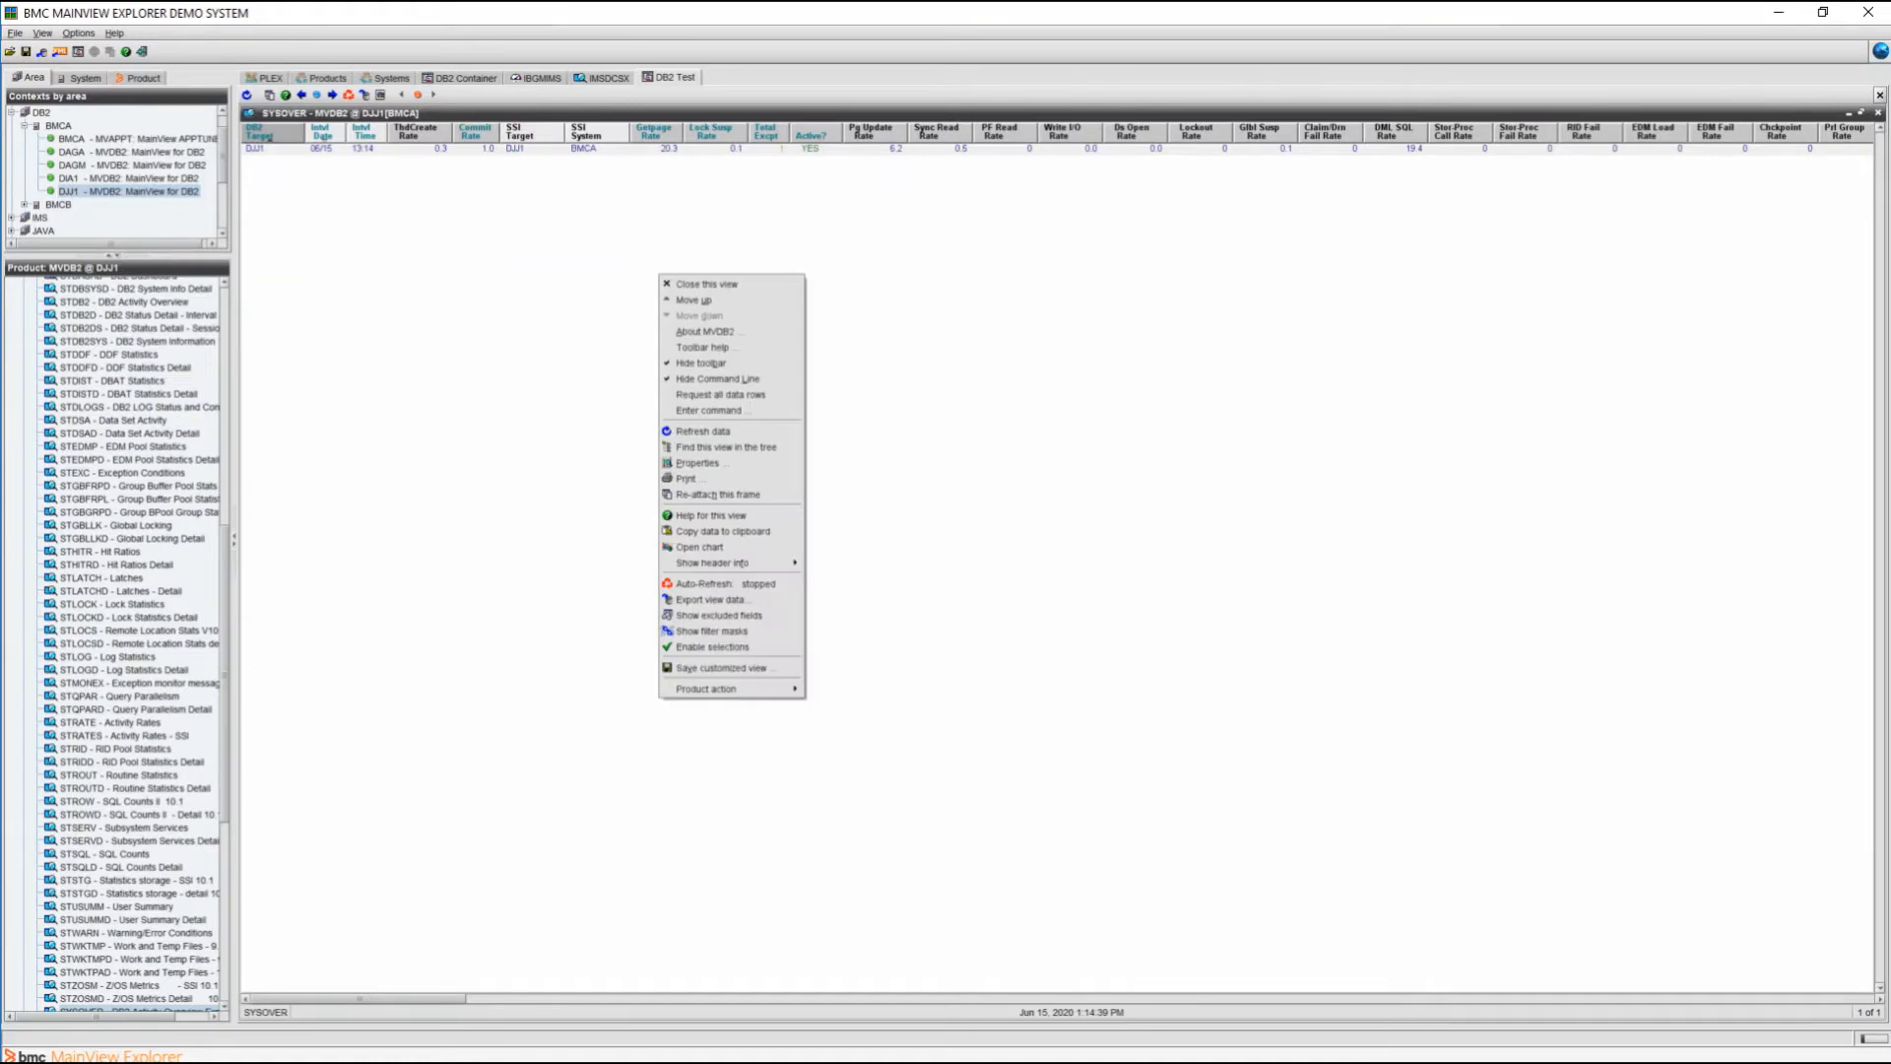
pyautogui.click(709, 410)
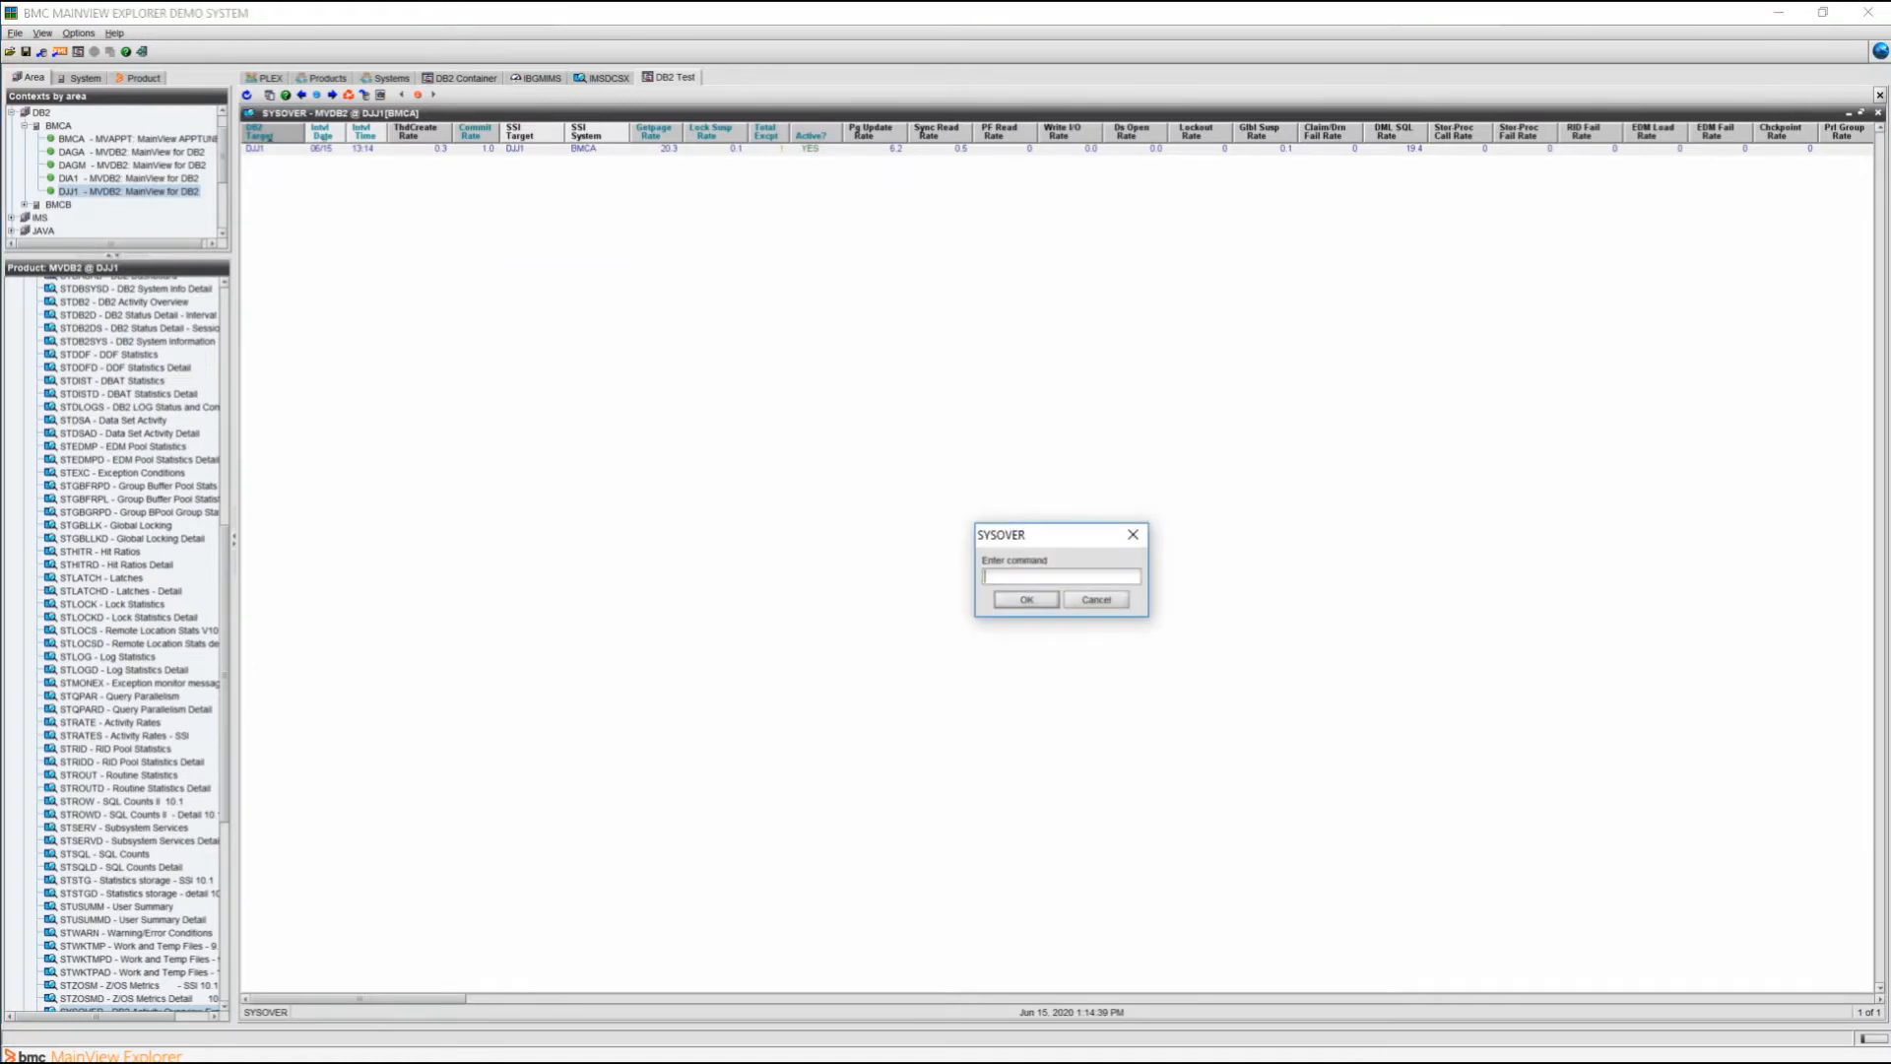
pyautogui.write('Time * * 24h')
pyautogui.press('Return')
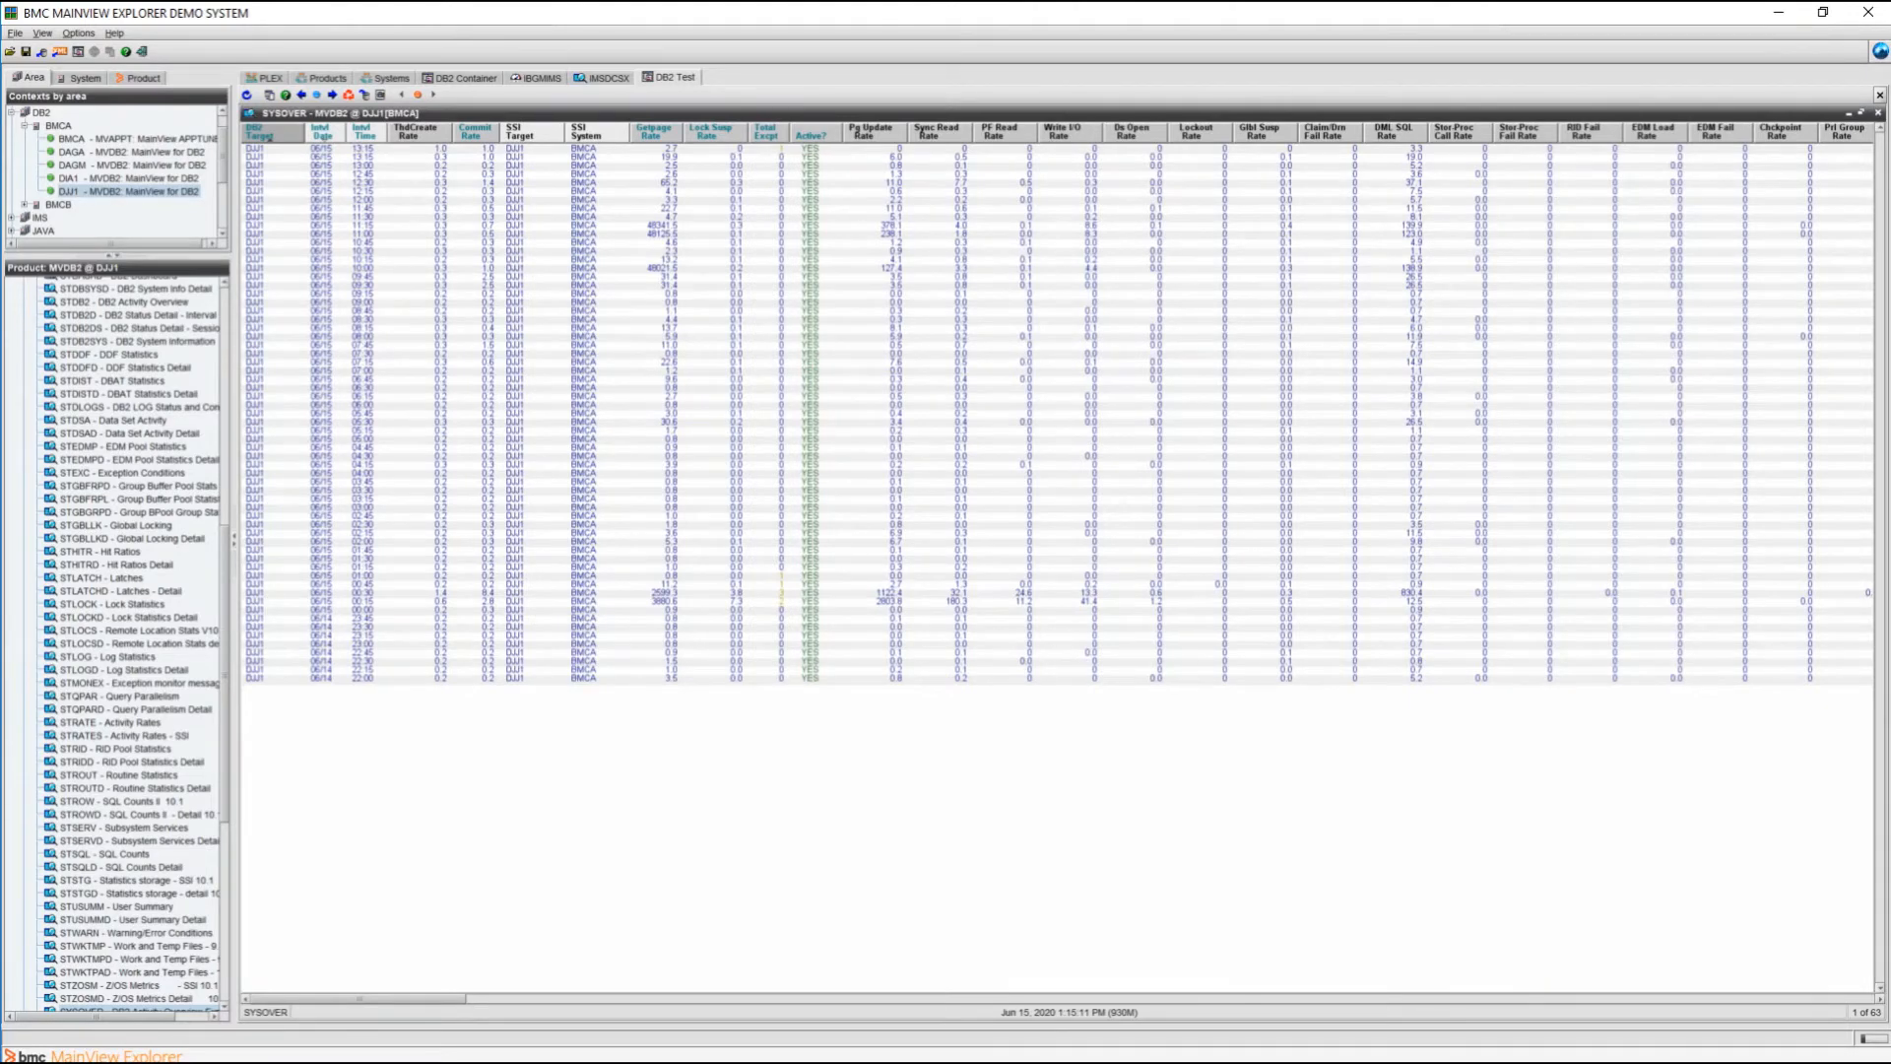
# - Restore the SYSOVER view to see the whole container, maximize it again and open a chart of its interval data
pyautogui.doubleClick(399, 113)
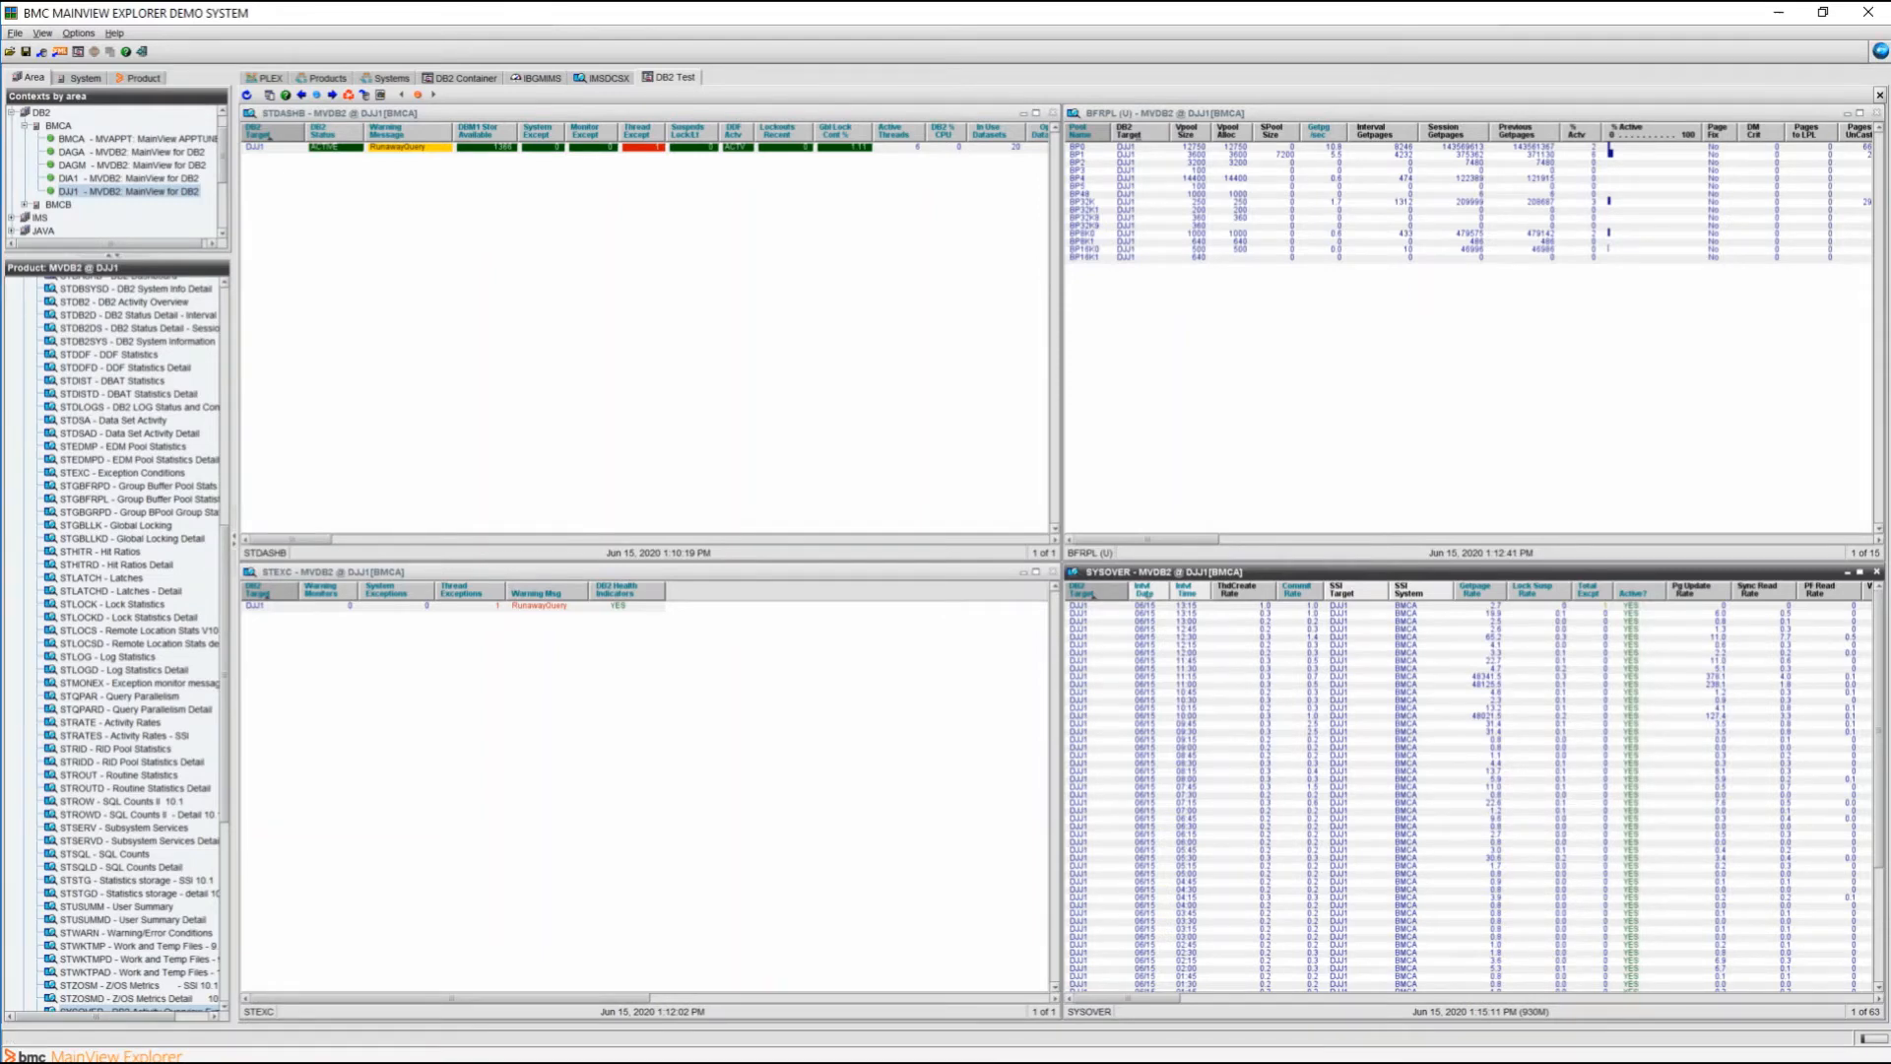
pyautogui.click(1860, 572)
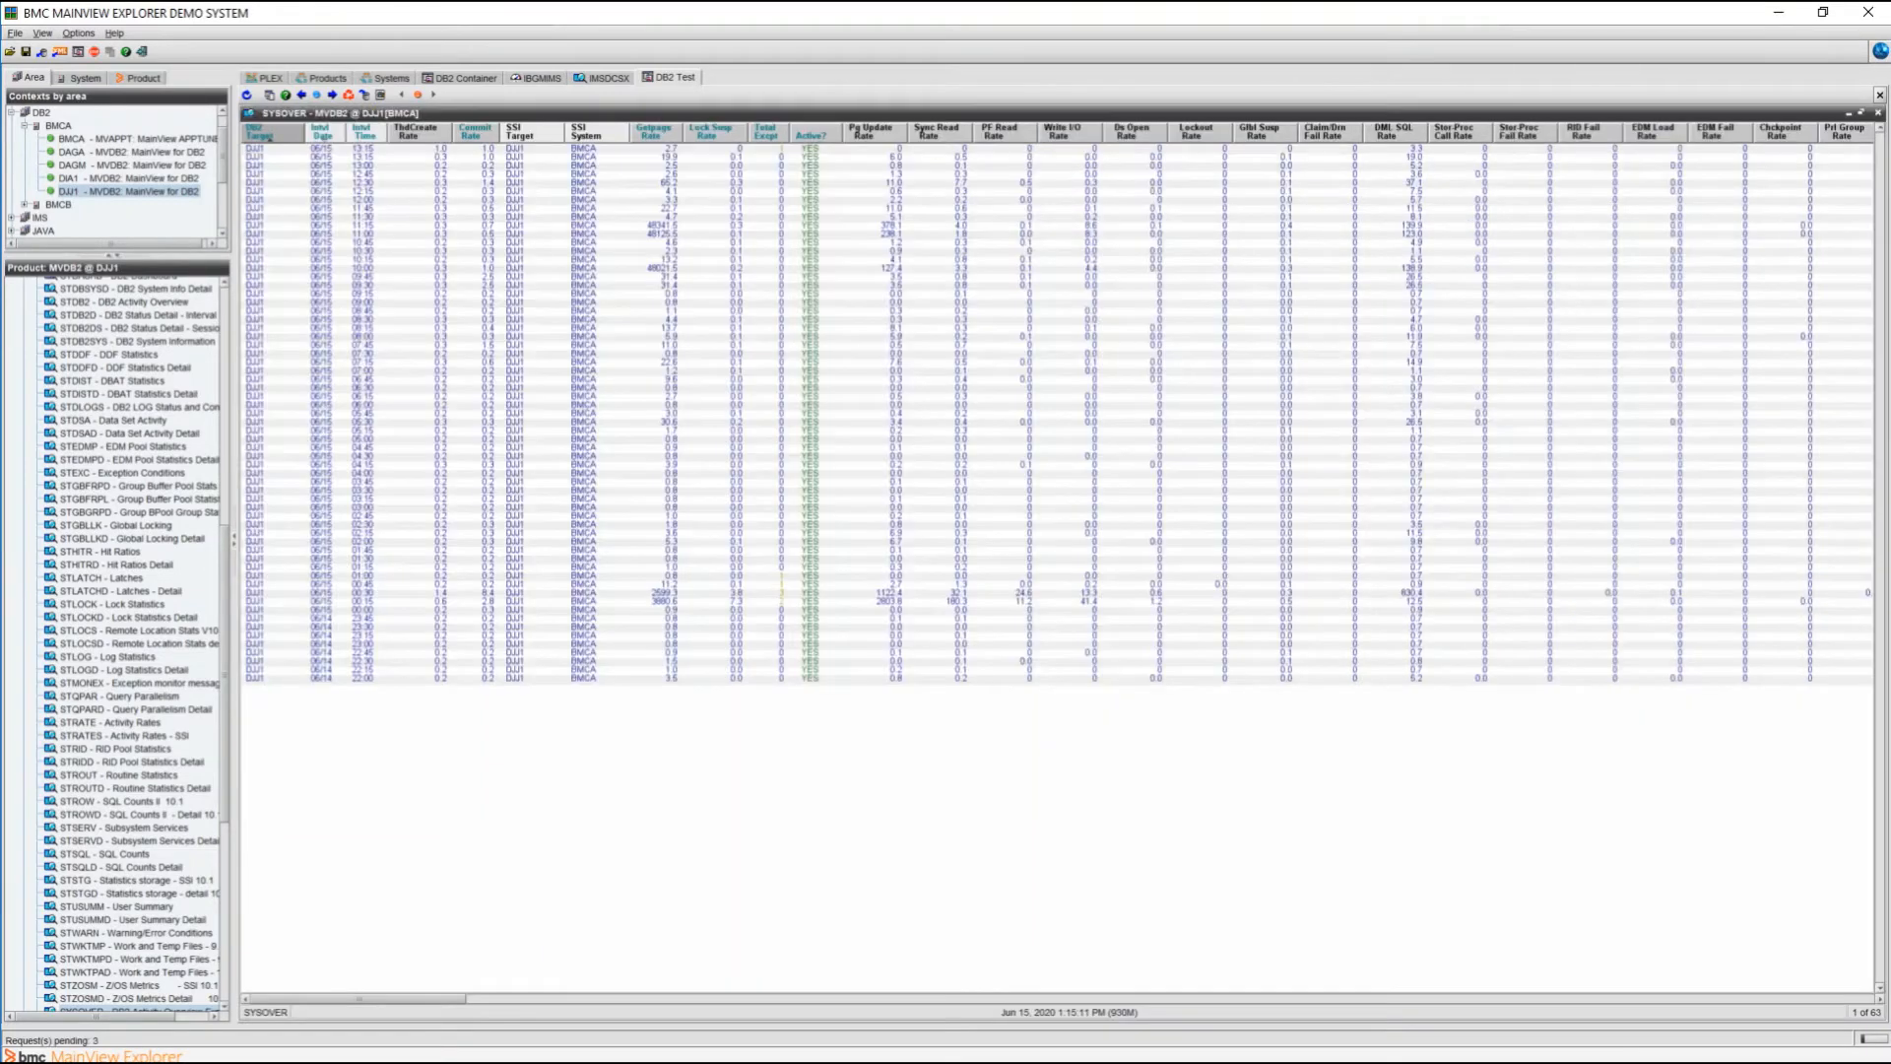
pyautogui.rightClick(825, 759)
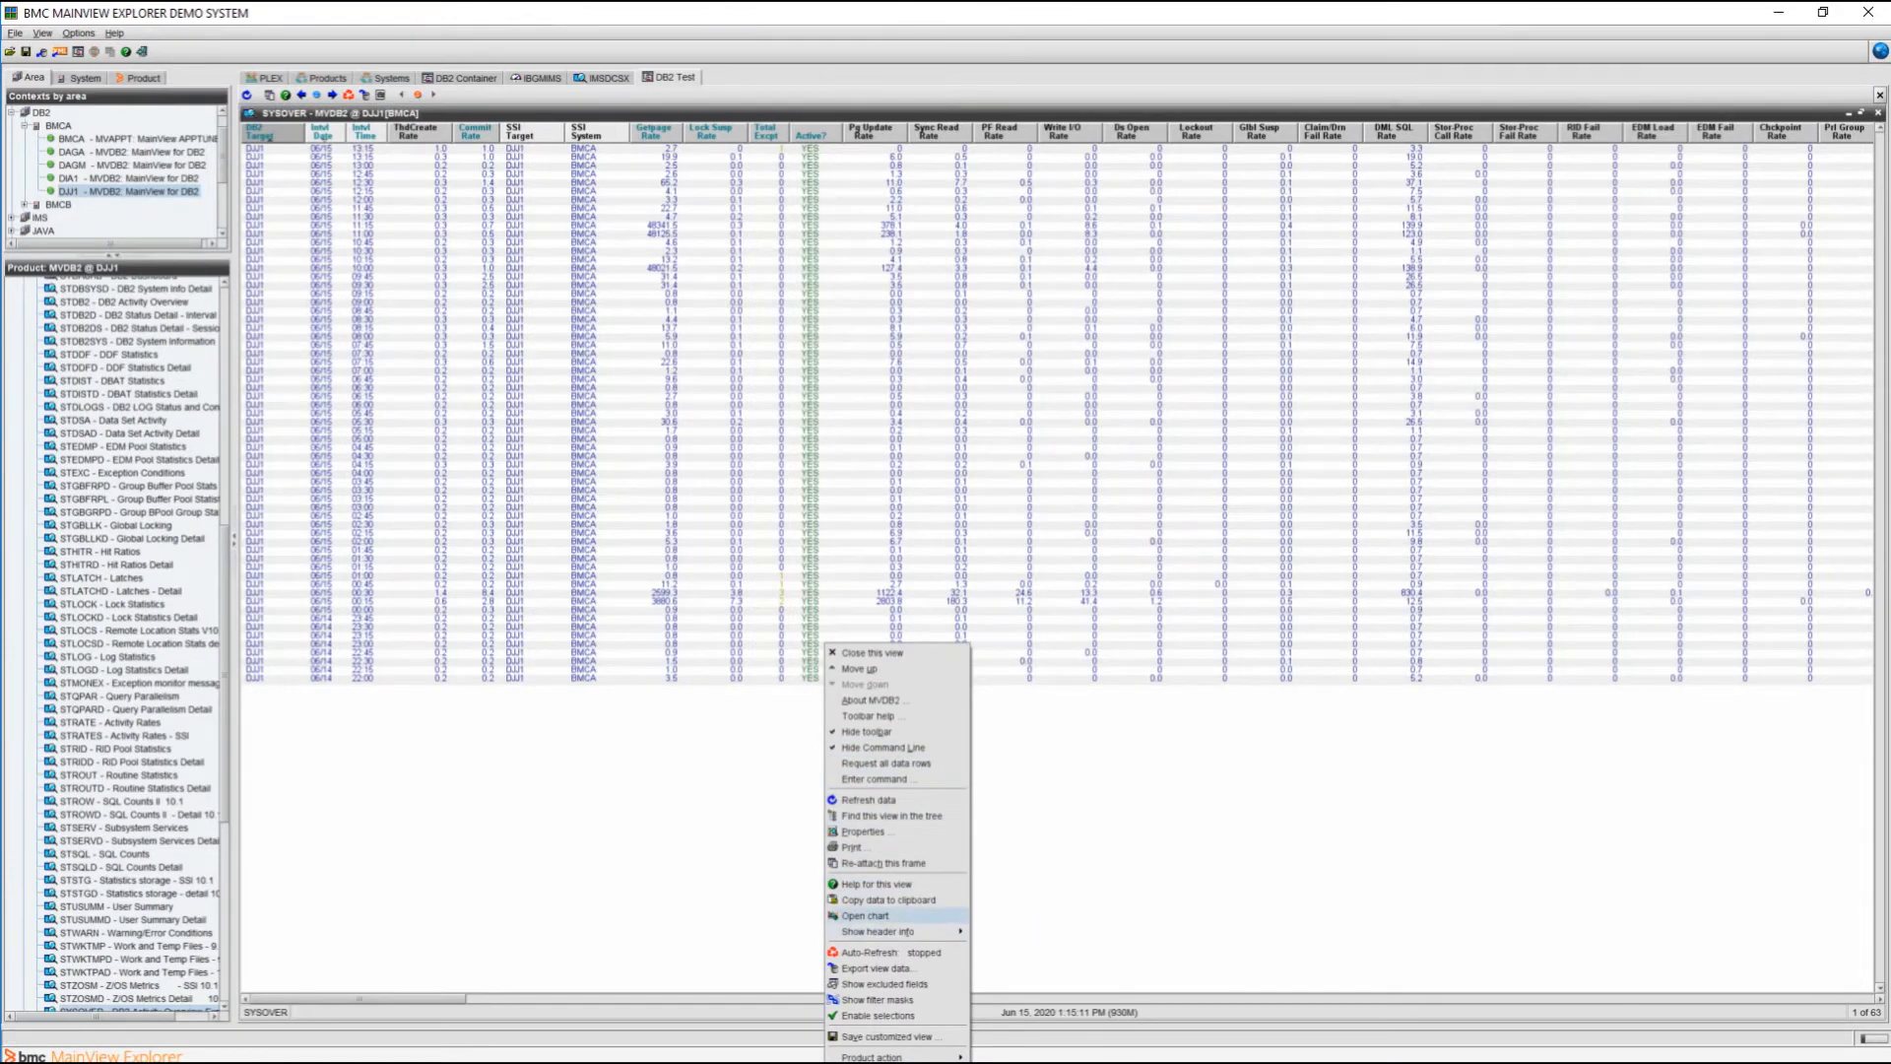
pyautogui.click(865, 915)
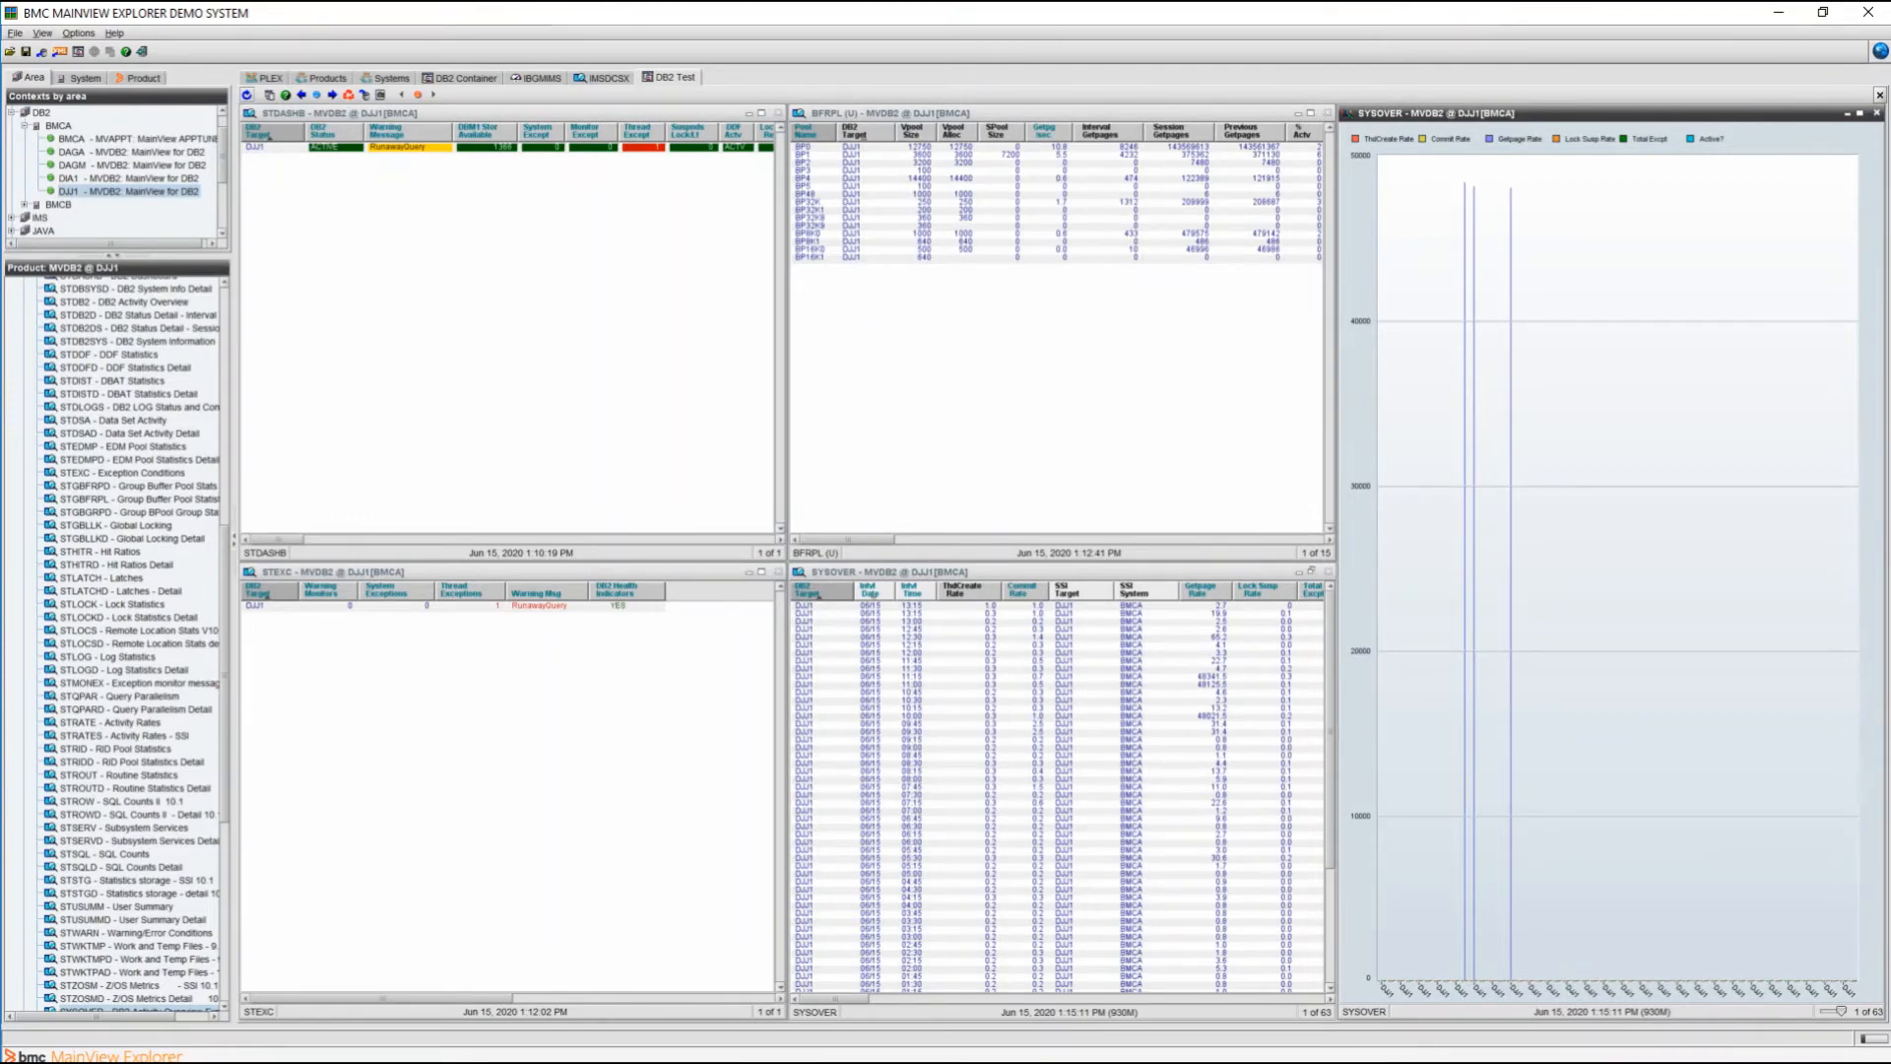
# - Enlarge the SYSOVER chart, set its chart type to 2D Line and review its chart item properties
pyautogui.click(1861, 113)
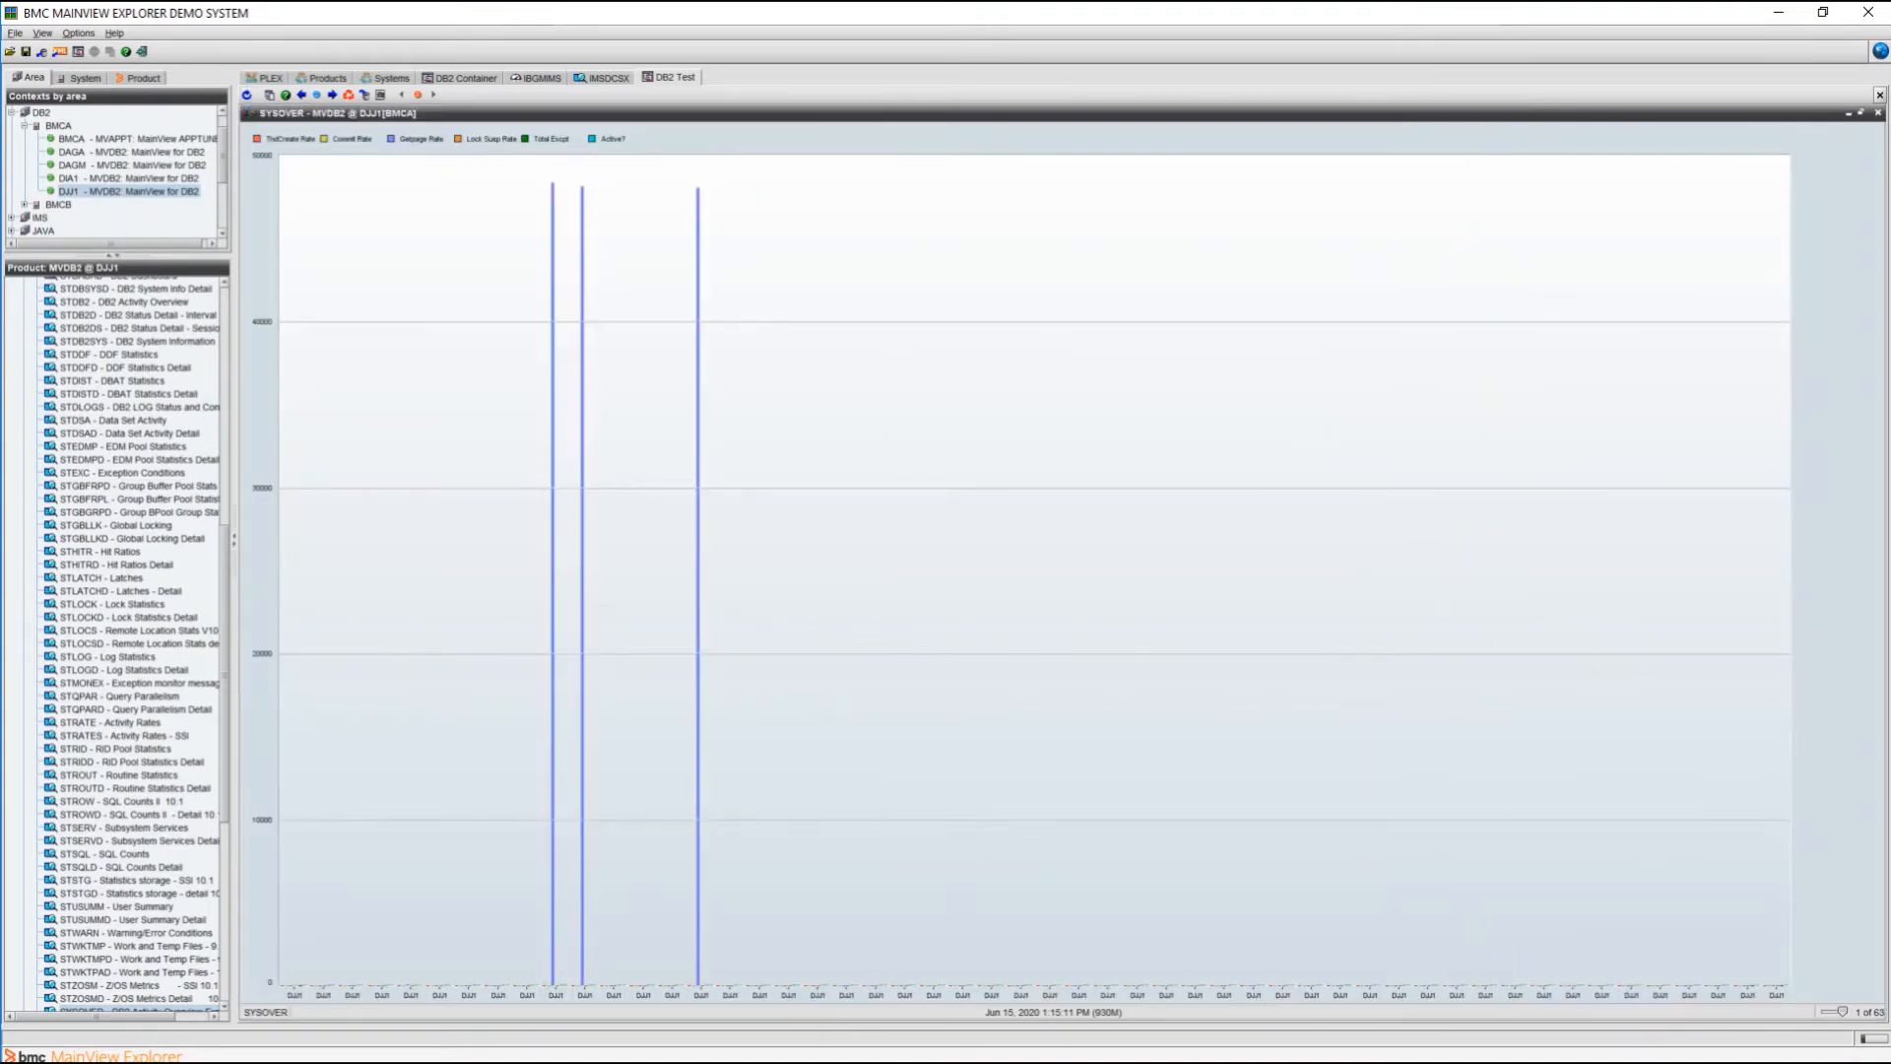
pyautogui.rightClick(487, 272)
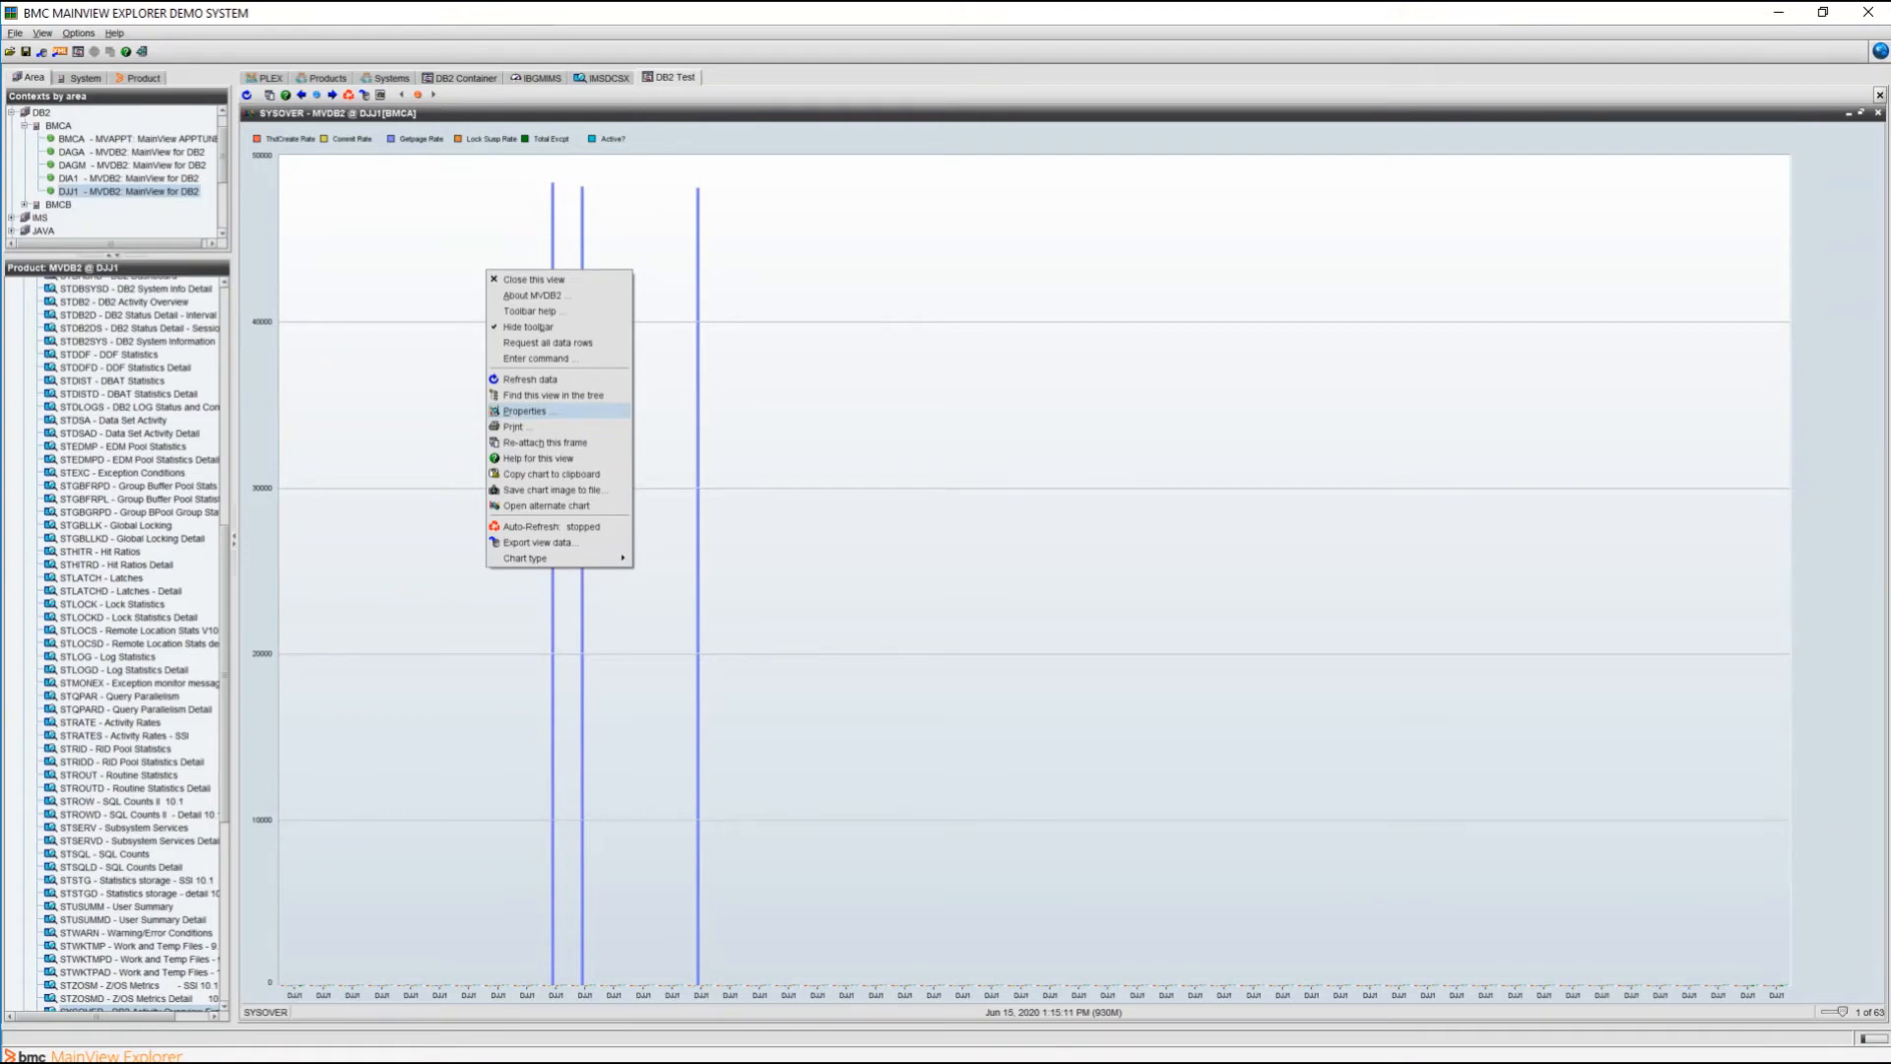
pyautogui.click(525, 411)
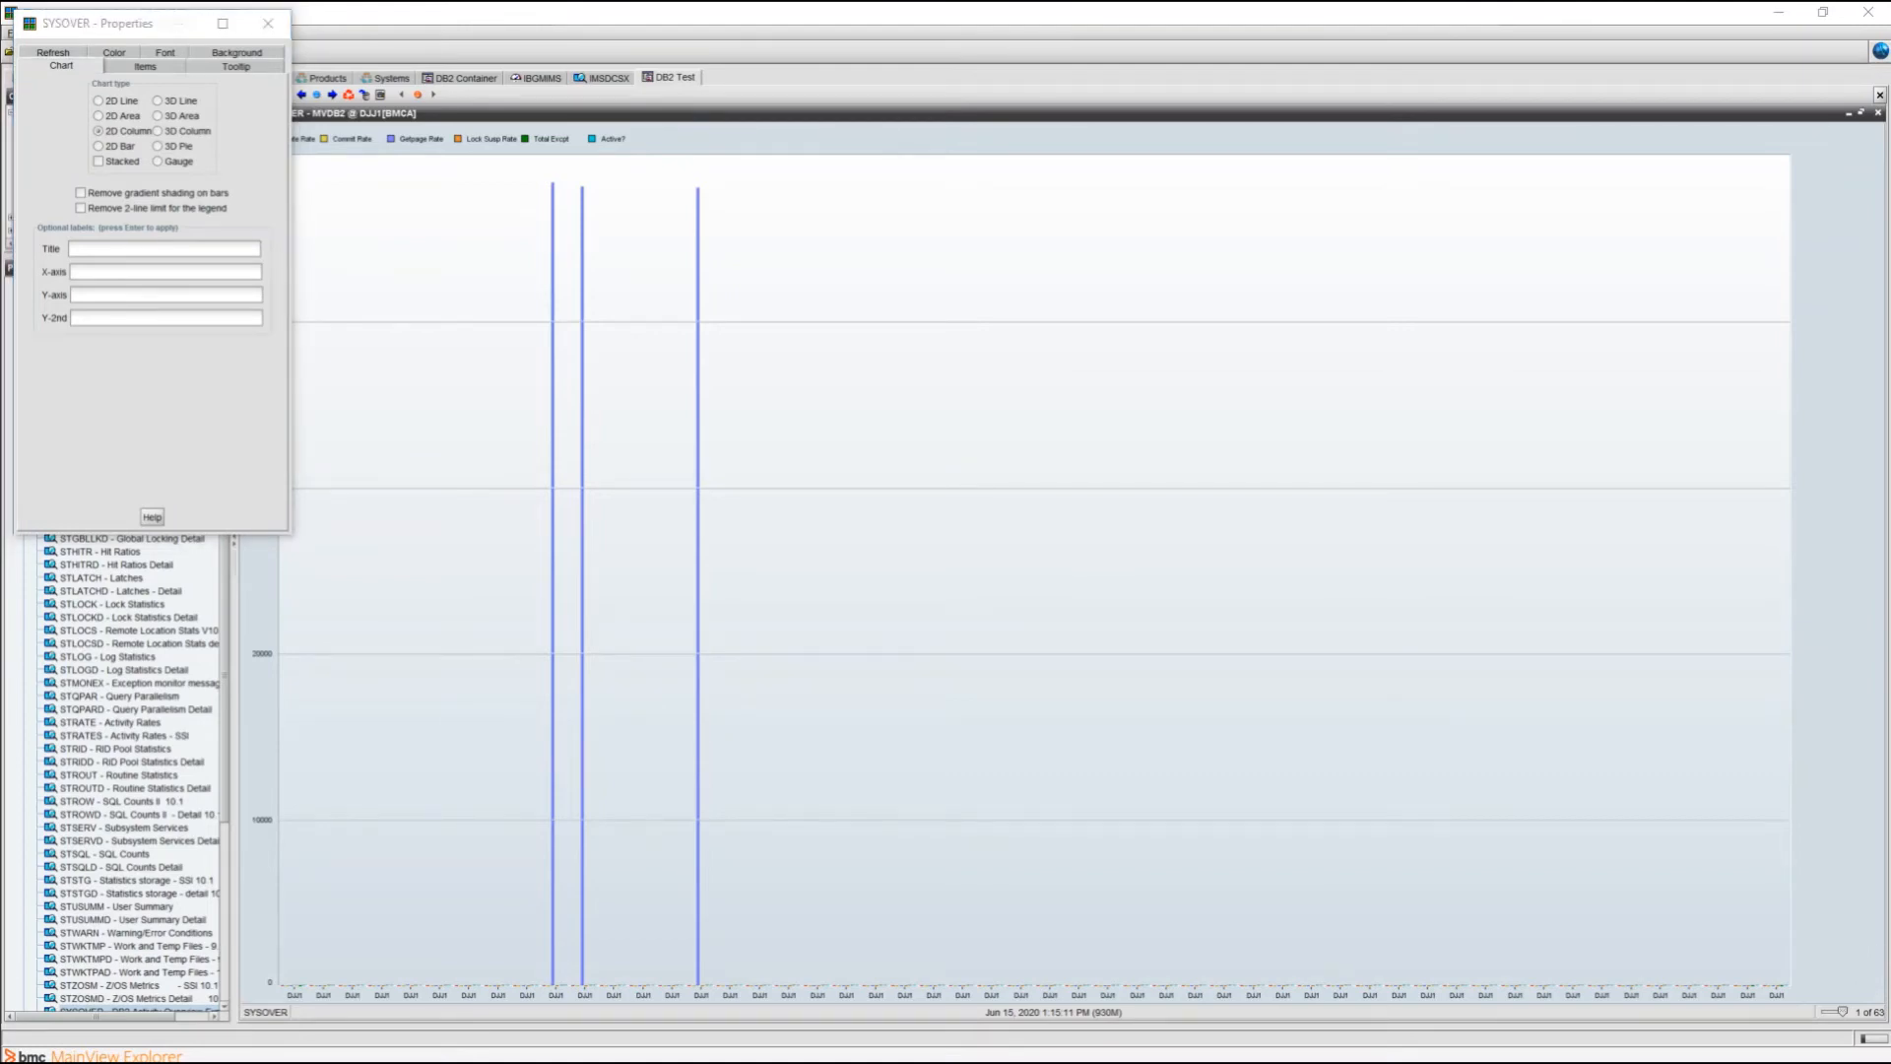
pyautogui.moveTo(98, 23); pyautogui.dragTo(386, 72)
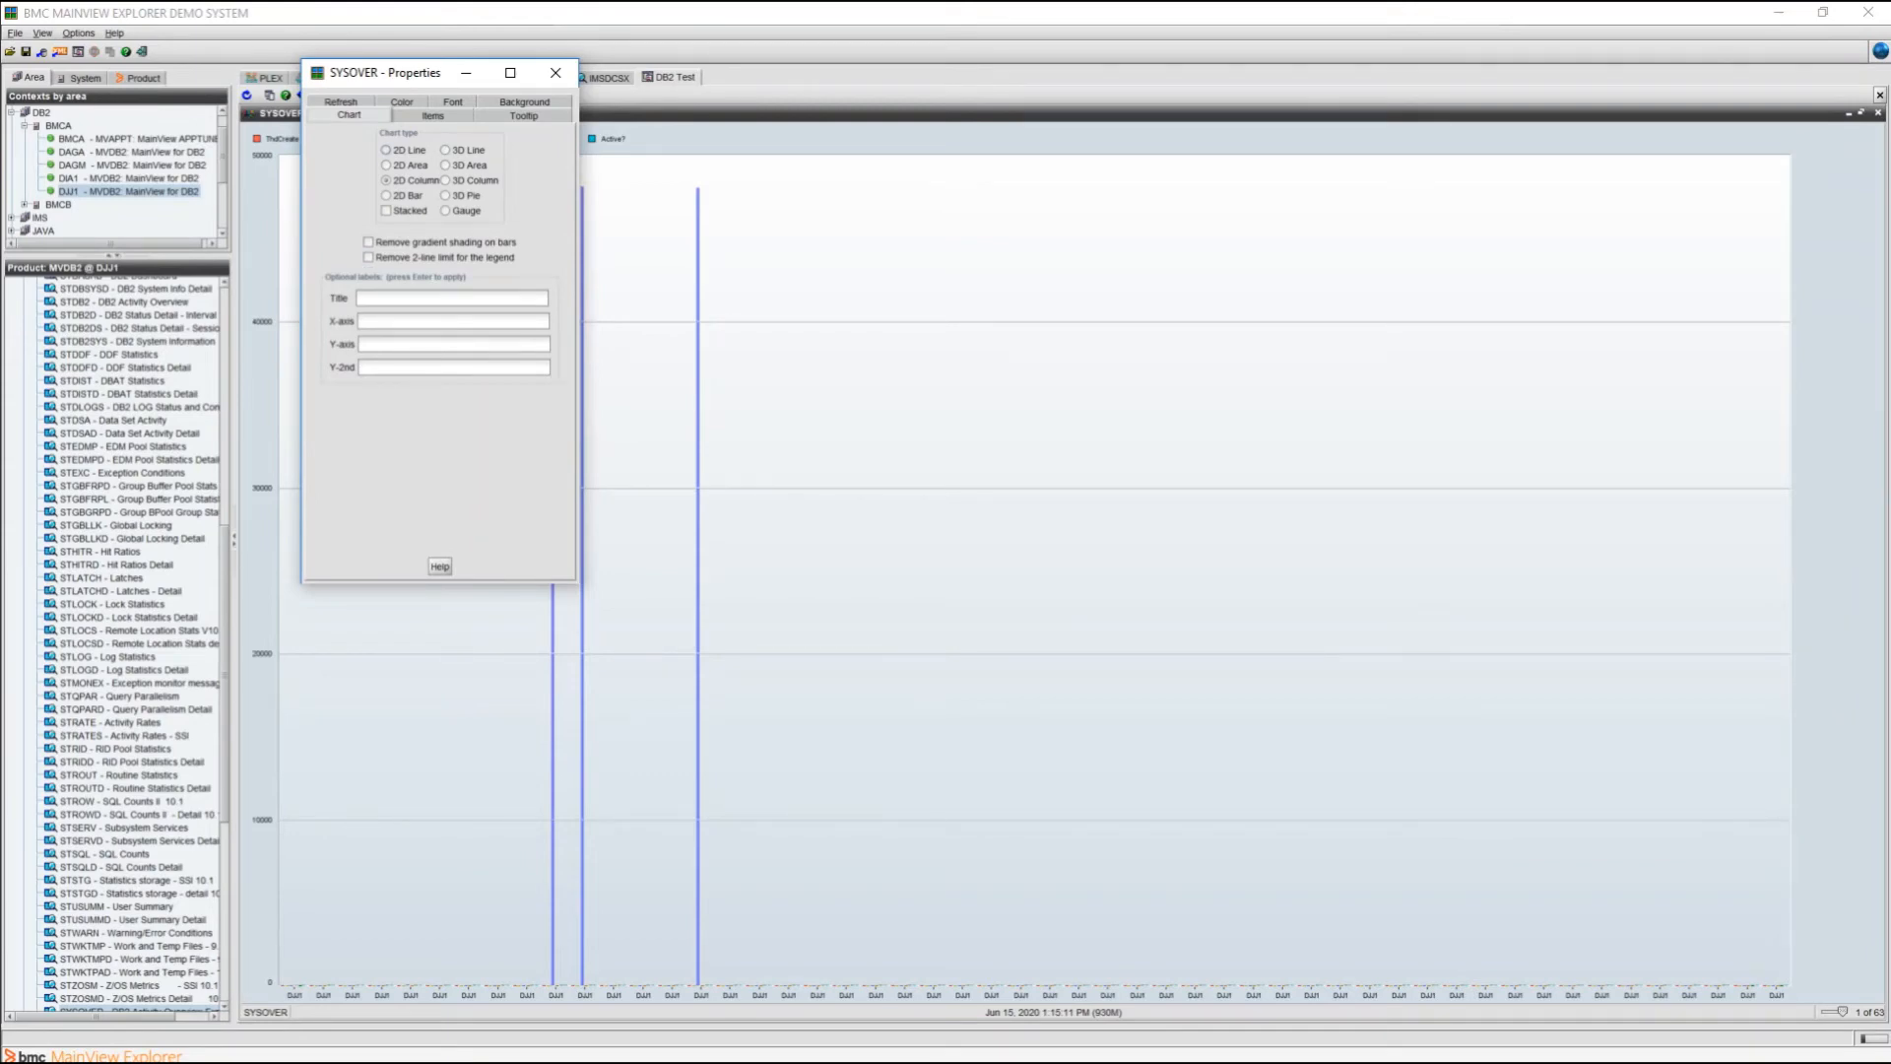
pyautogui.click(386, 149)
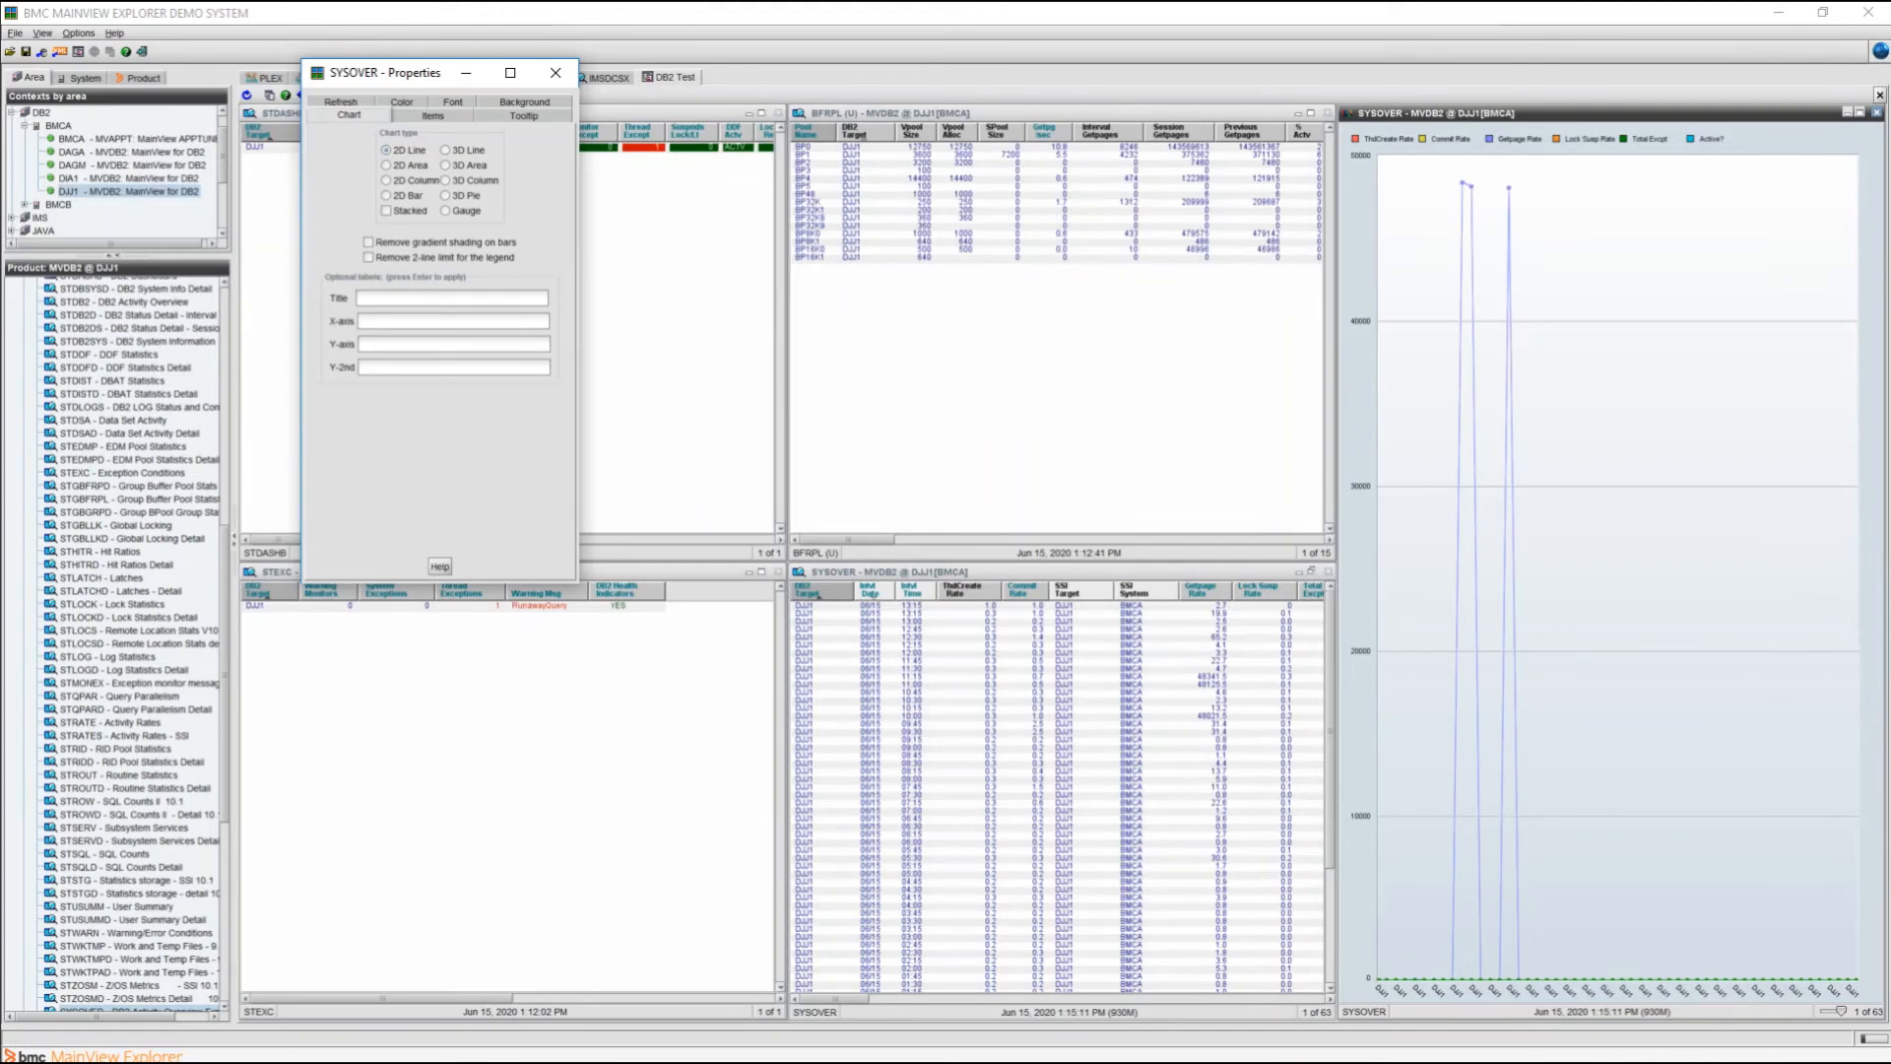
pyautogui.click(432, 116)
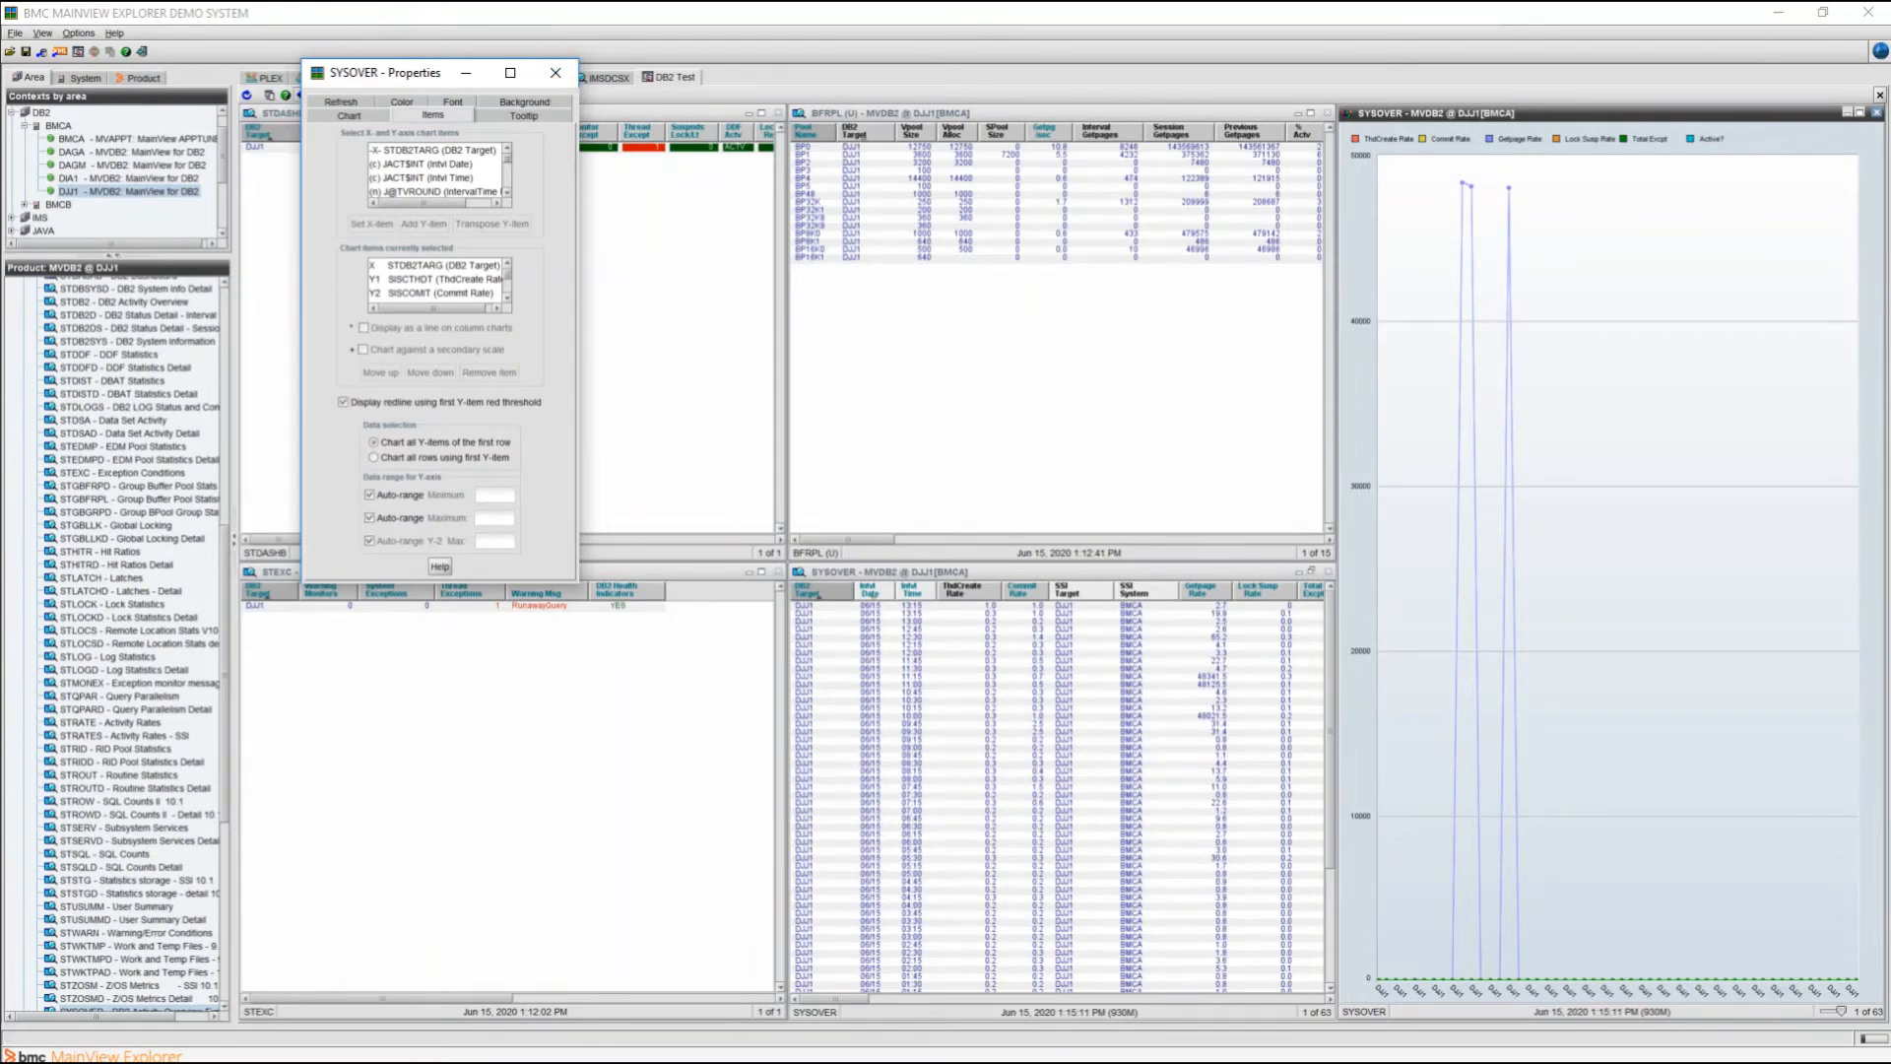
pyautogui.click(556, 73)
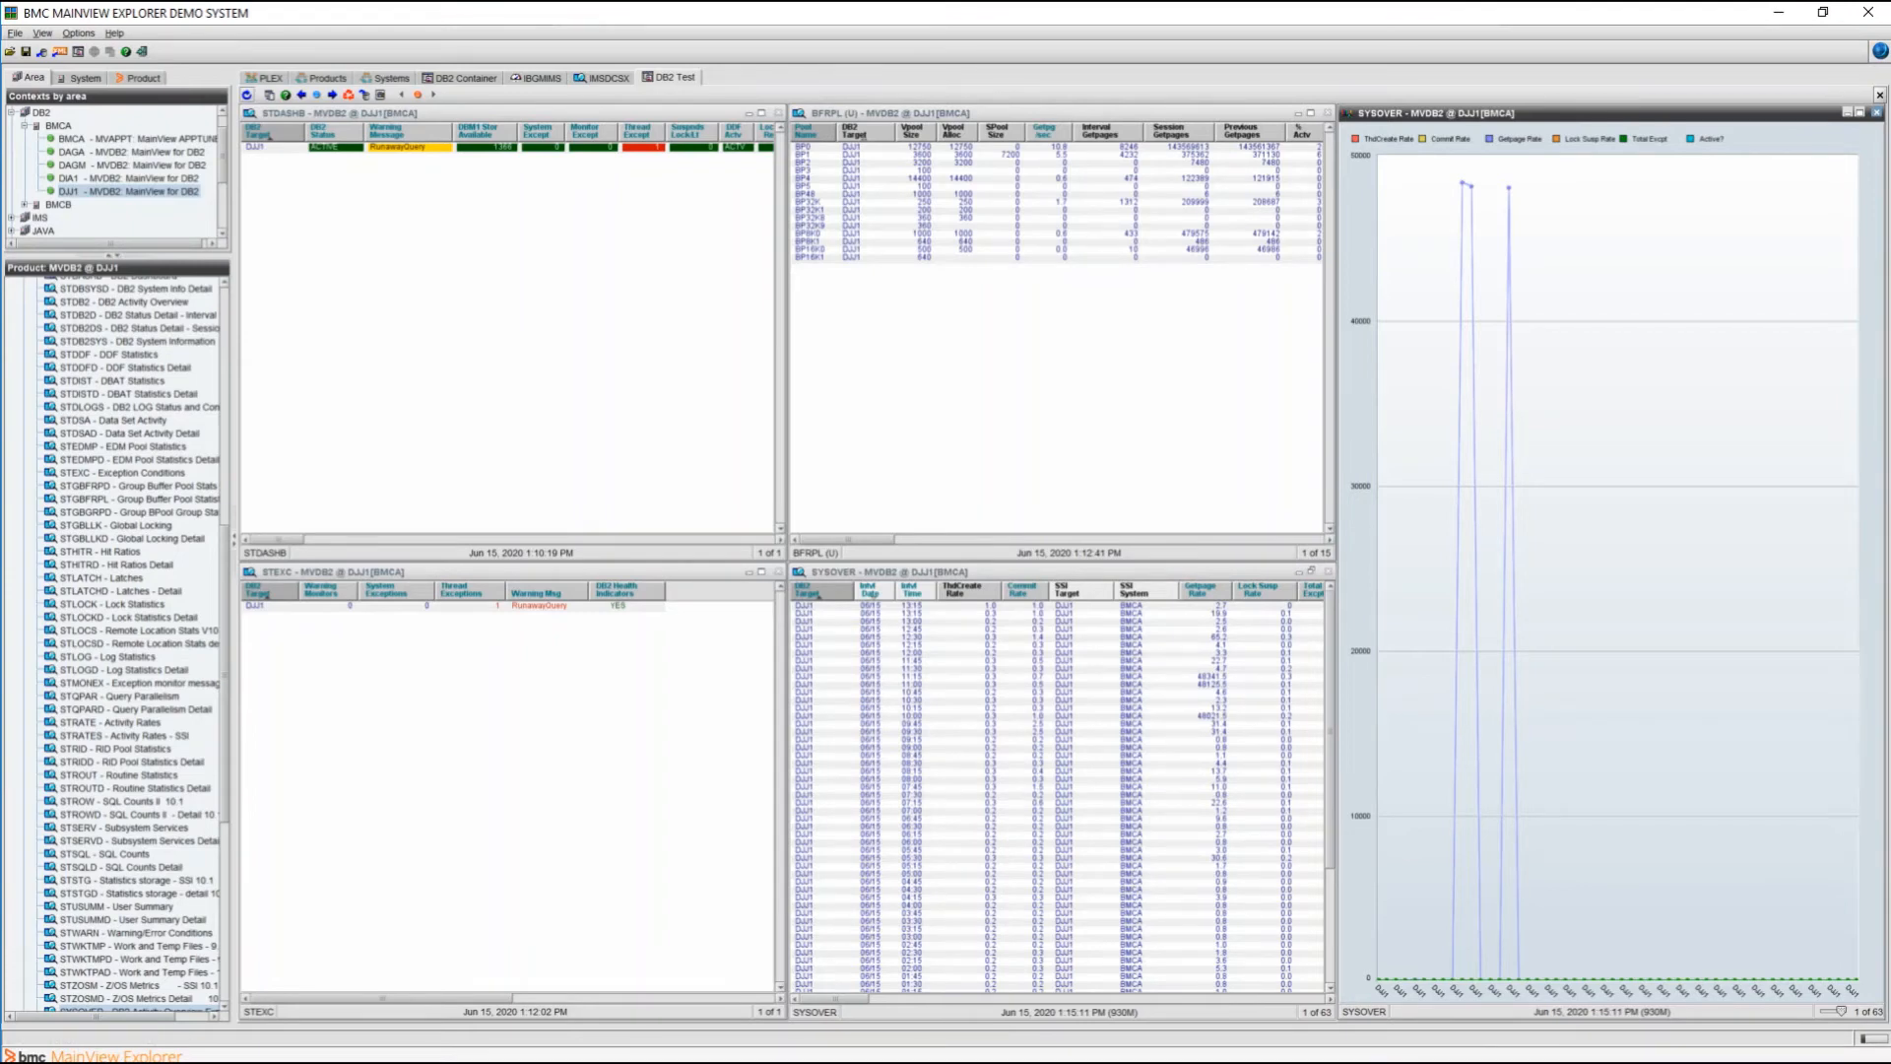
# - Save the configuration to the existing user member SYSOVRG - Custom Graph view, with replacement of the existing member enabled
pyautogui.click(15, 34)
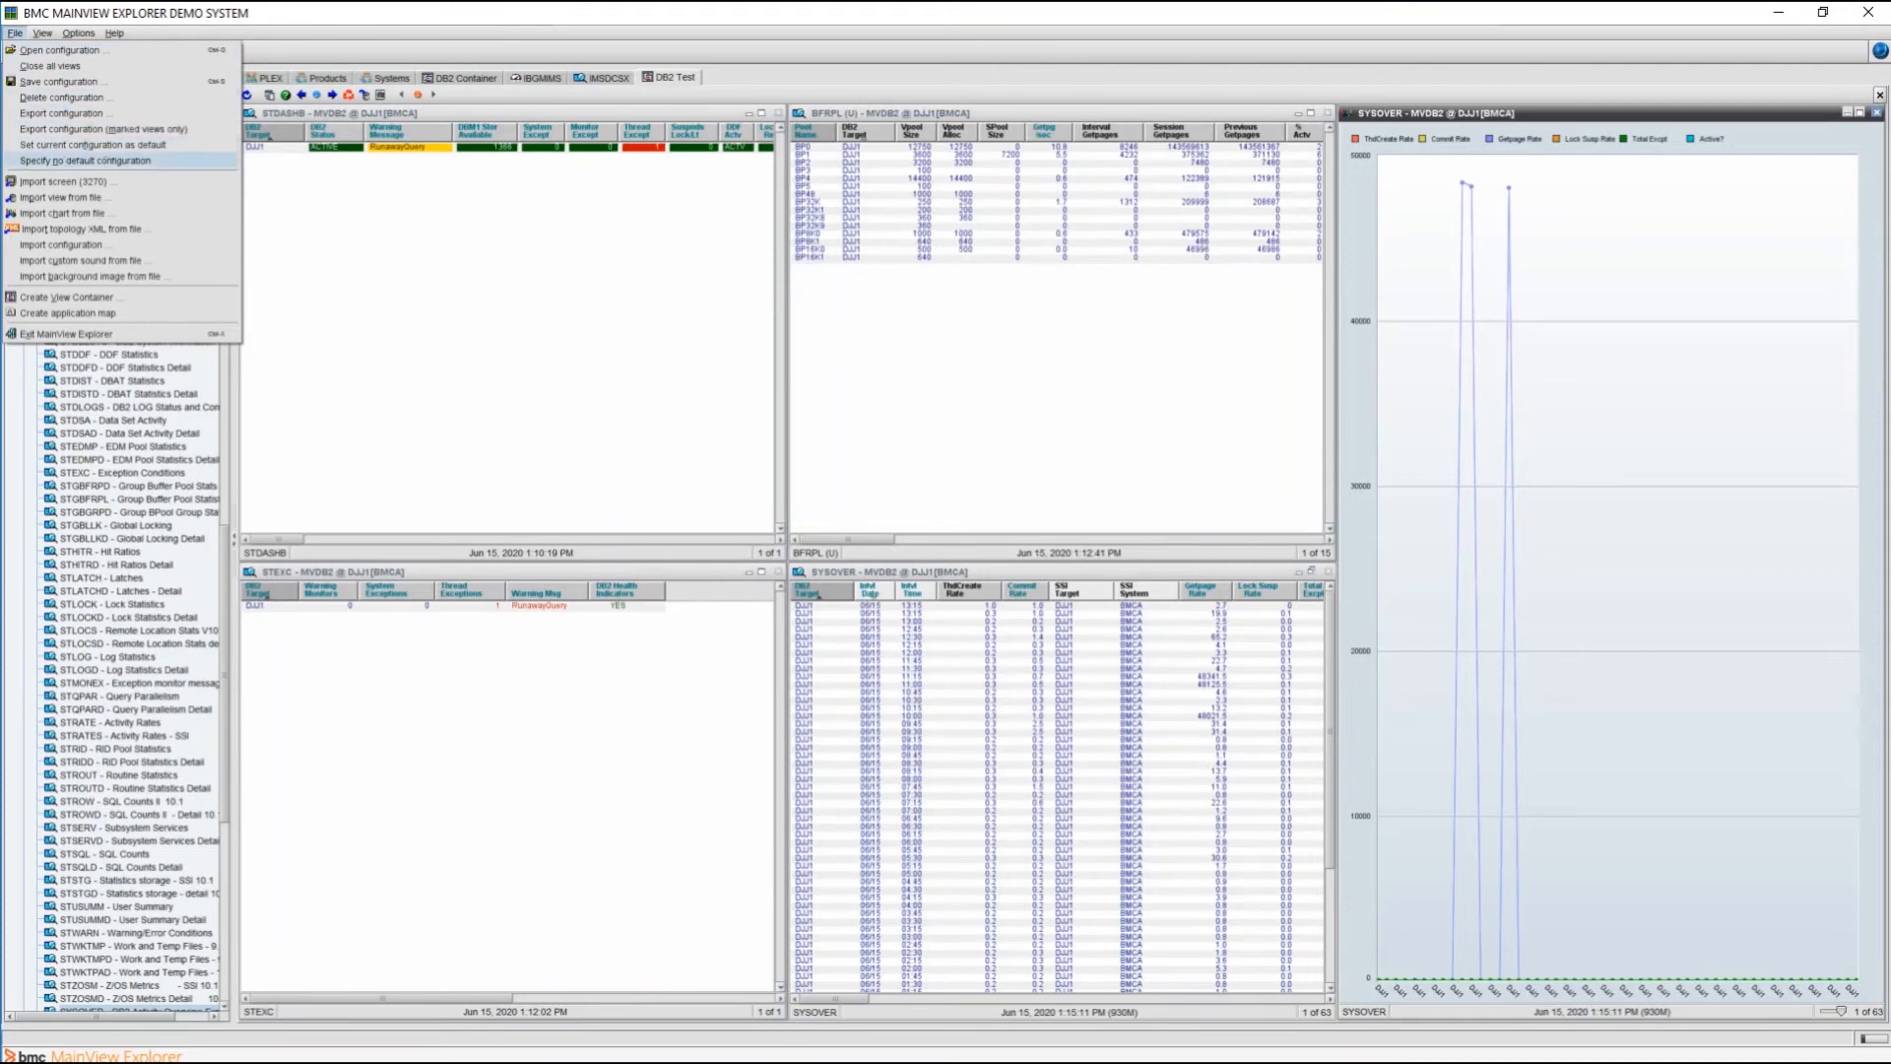
pyautogui.click(59, 82)
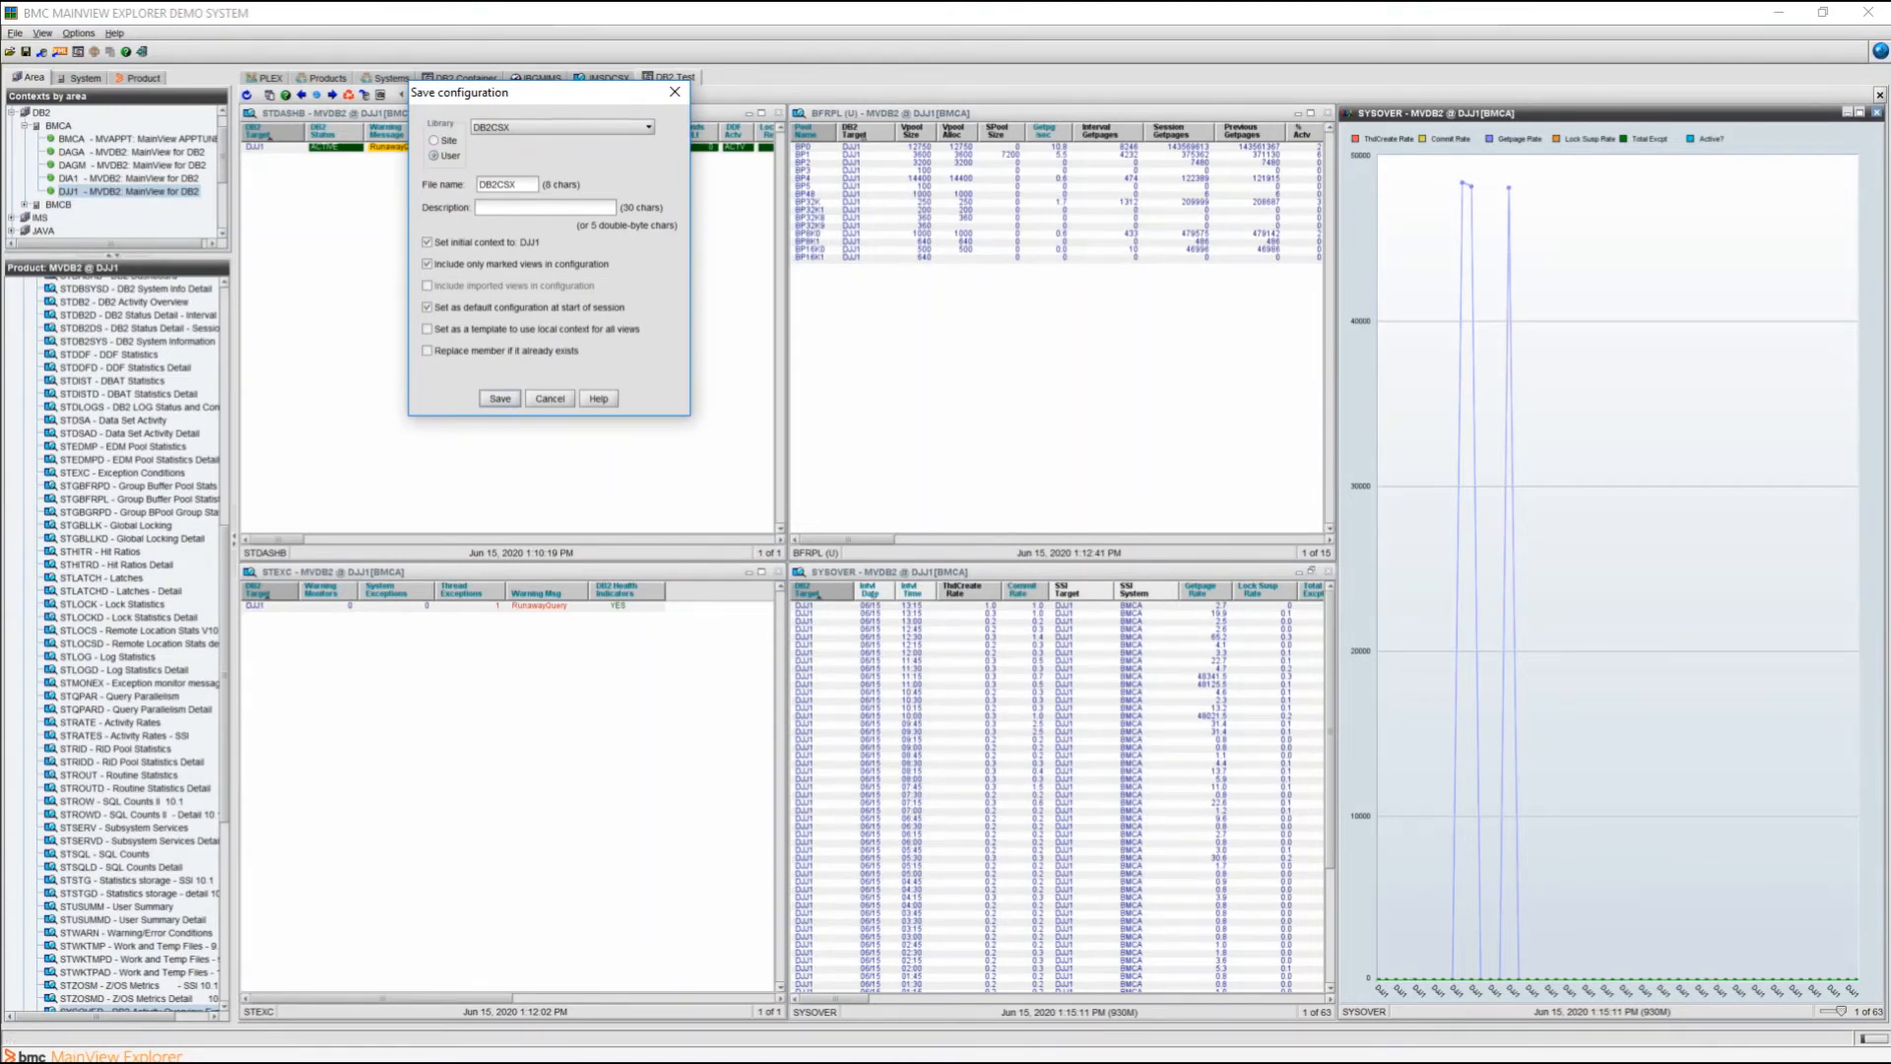
pyautogui.click(648, 127)
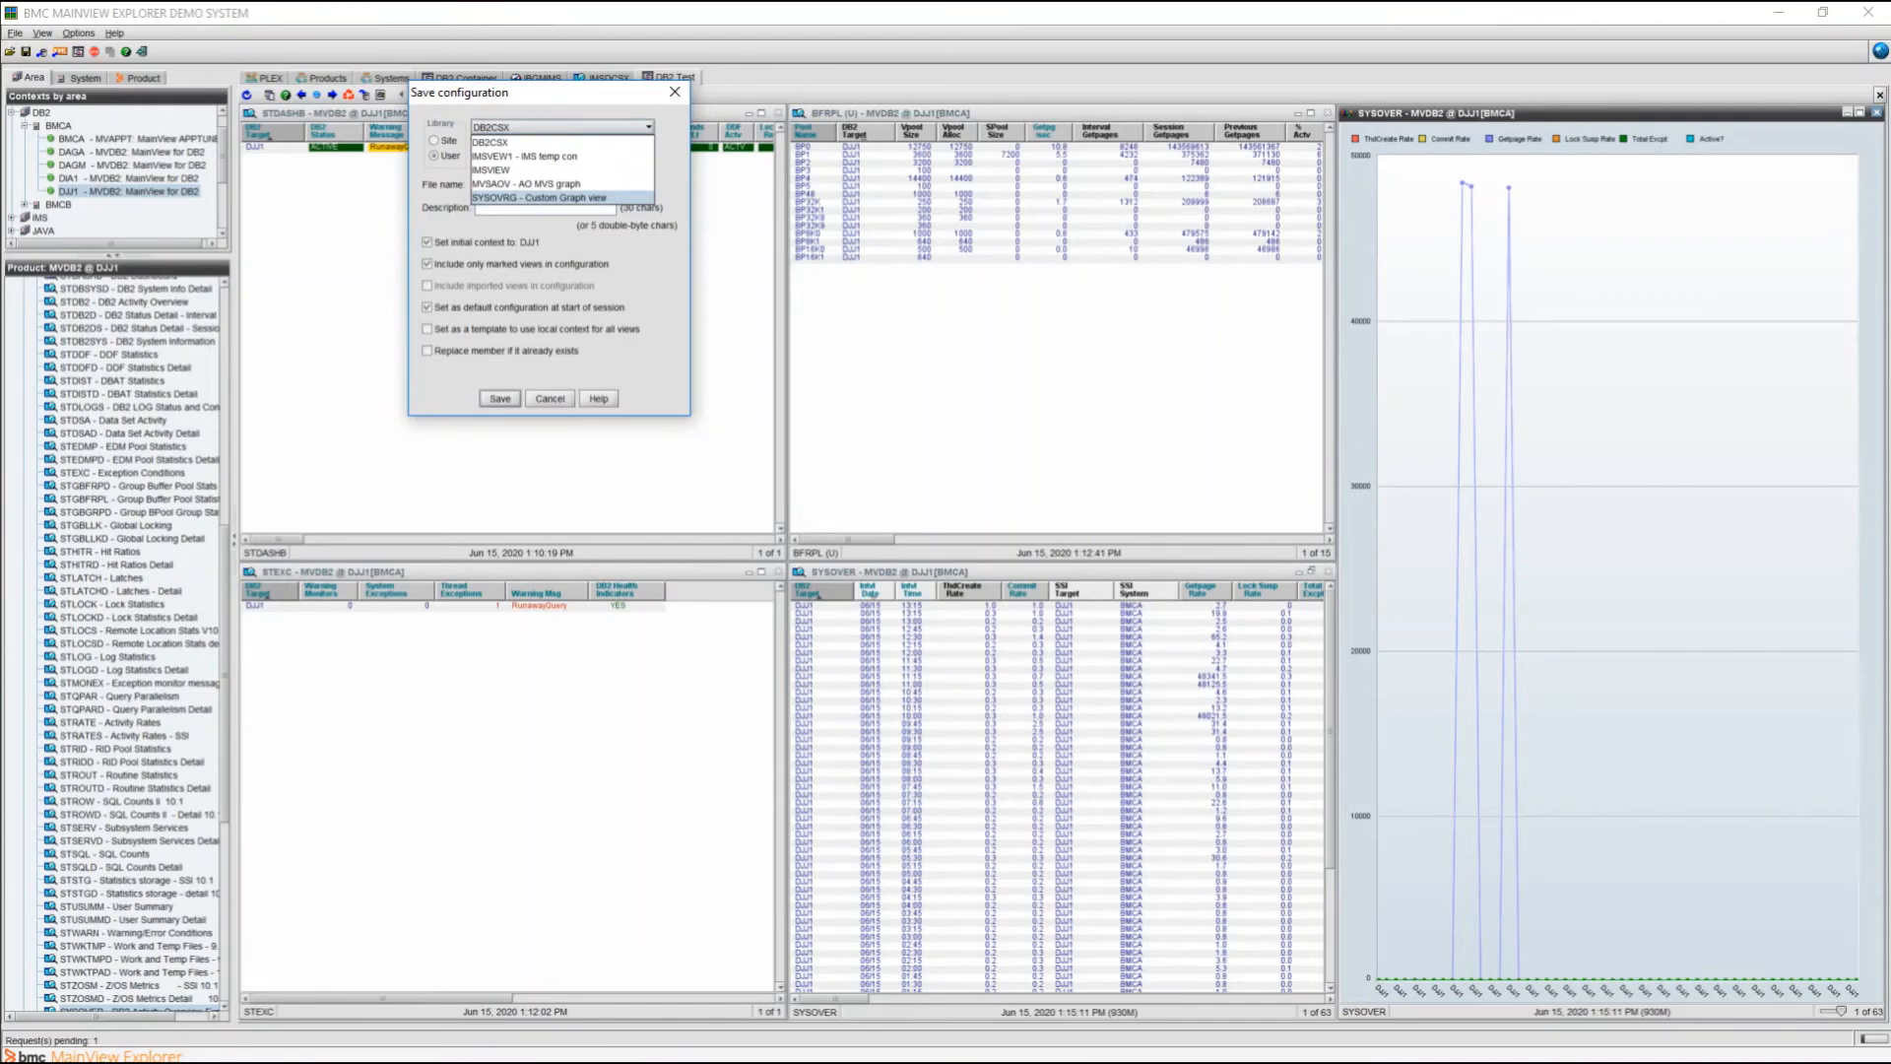
pyautogui.click(540, 198)
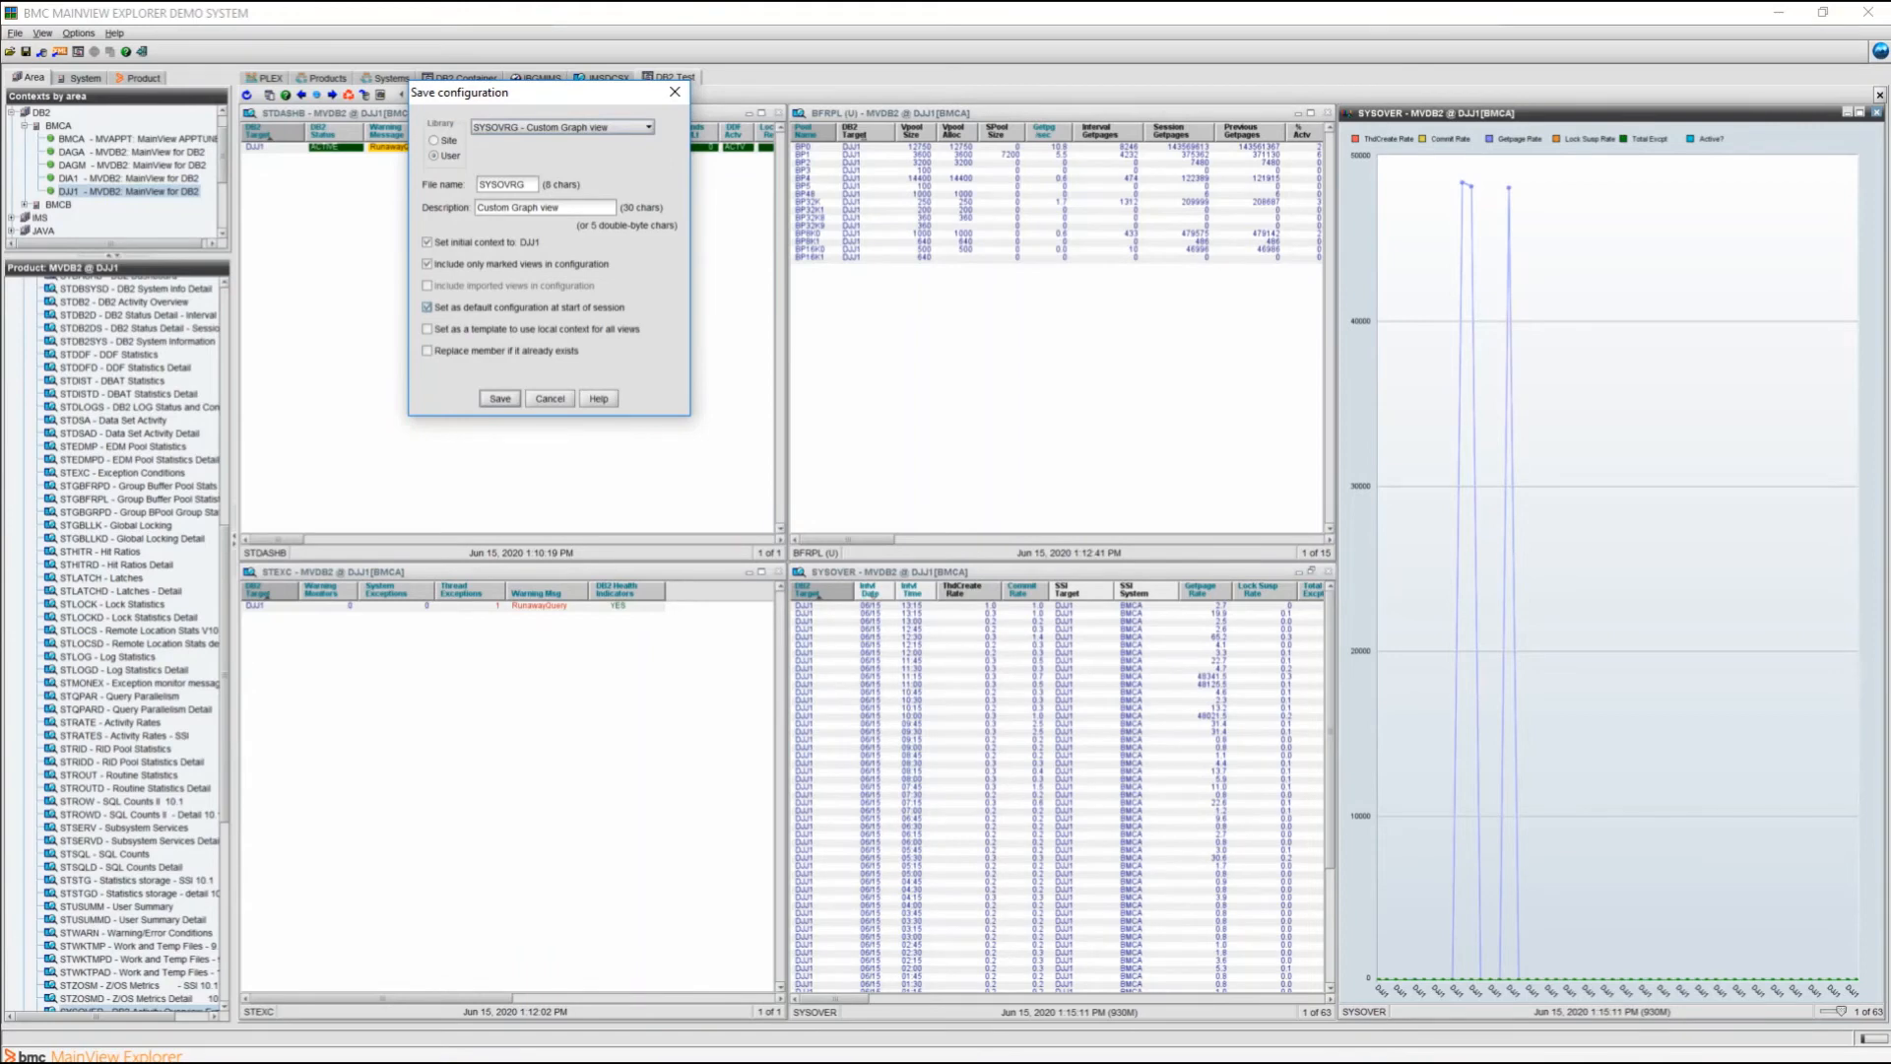
pyautogui.moveTo(553, 93); pyautogui.dragTo(599, 221)
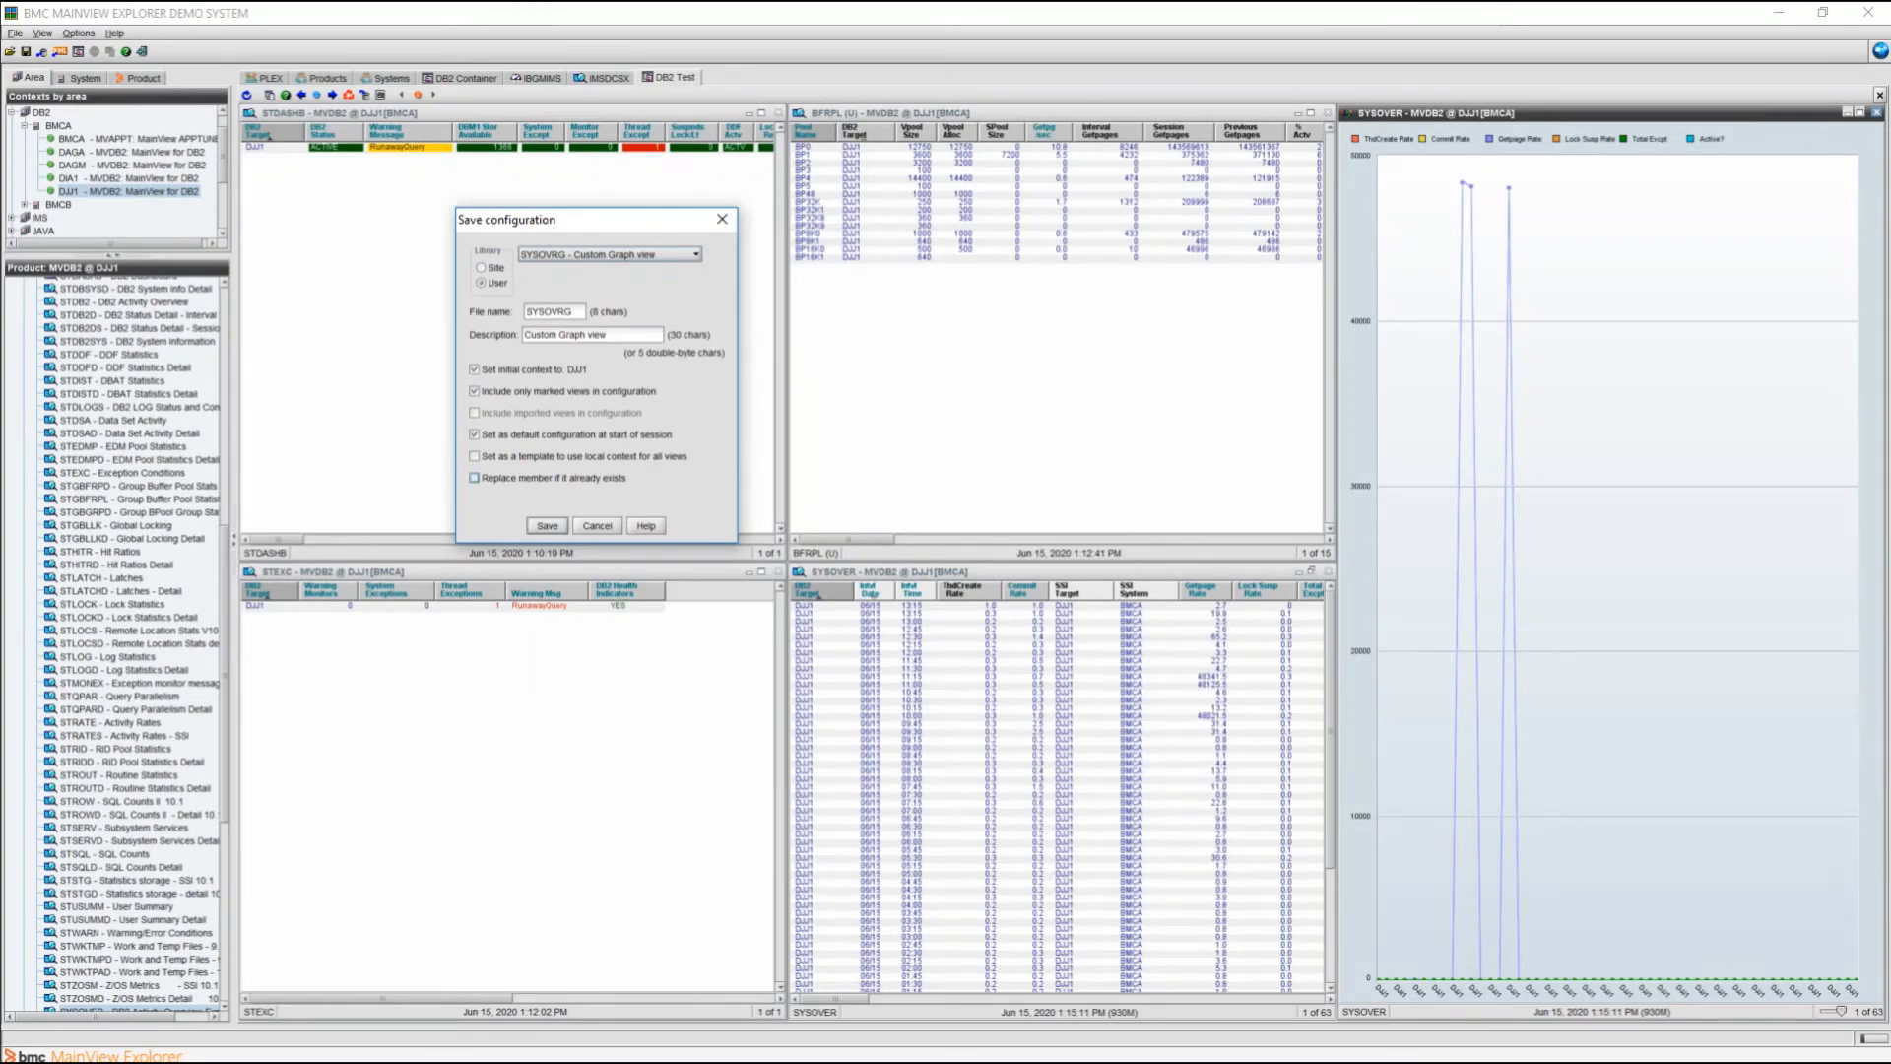
pyautogui.click(474, 478)
pyautogui.click(546, 526)
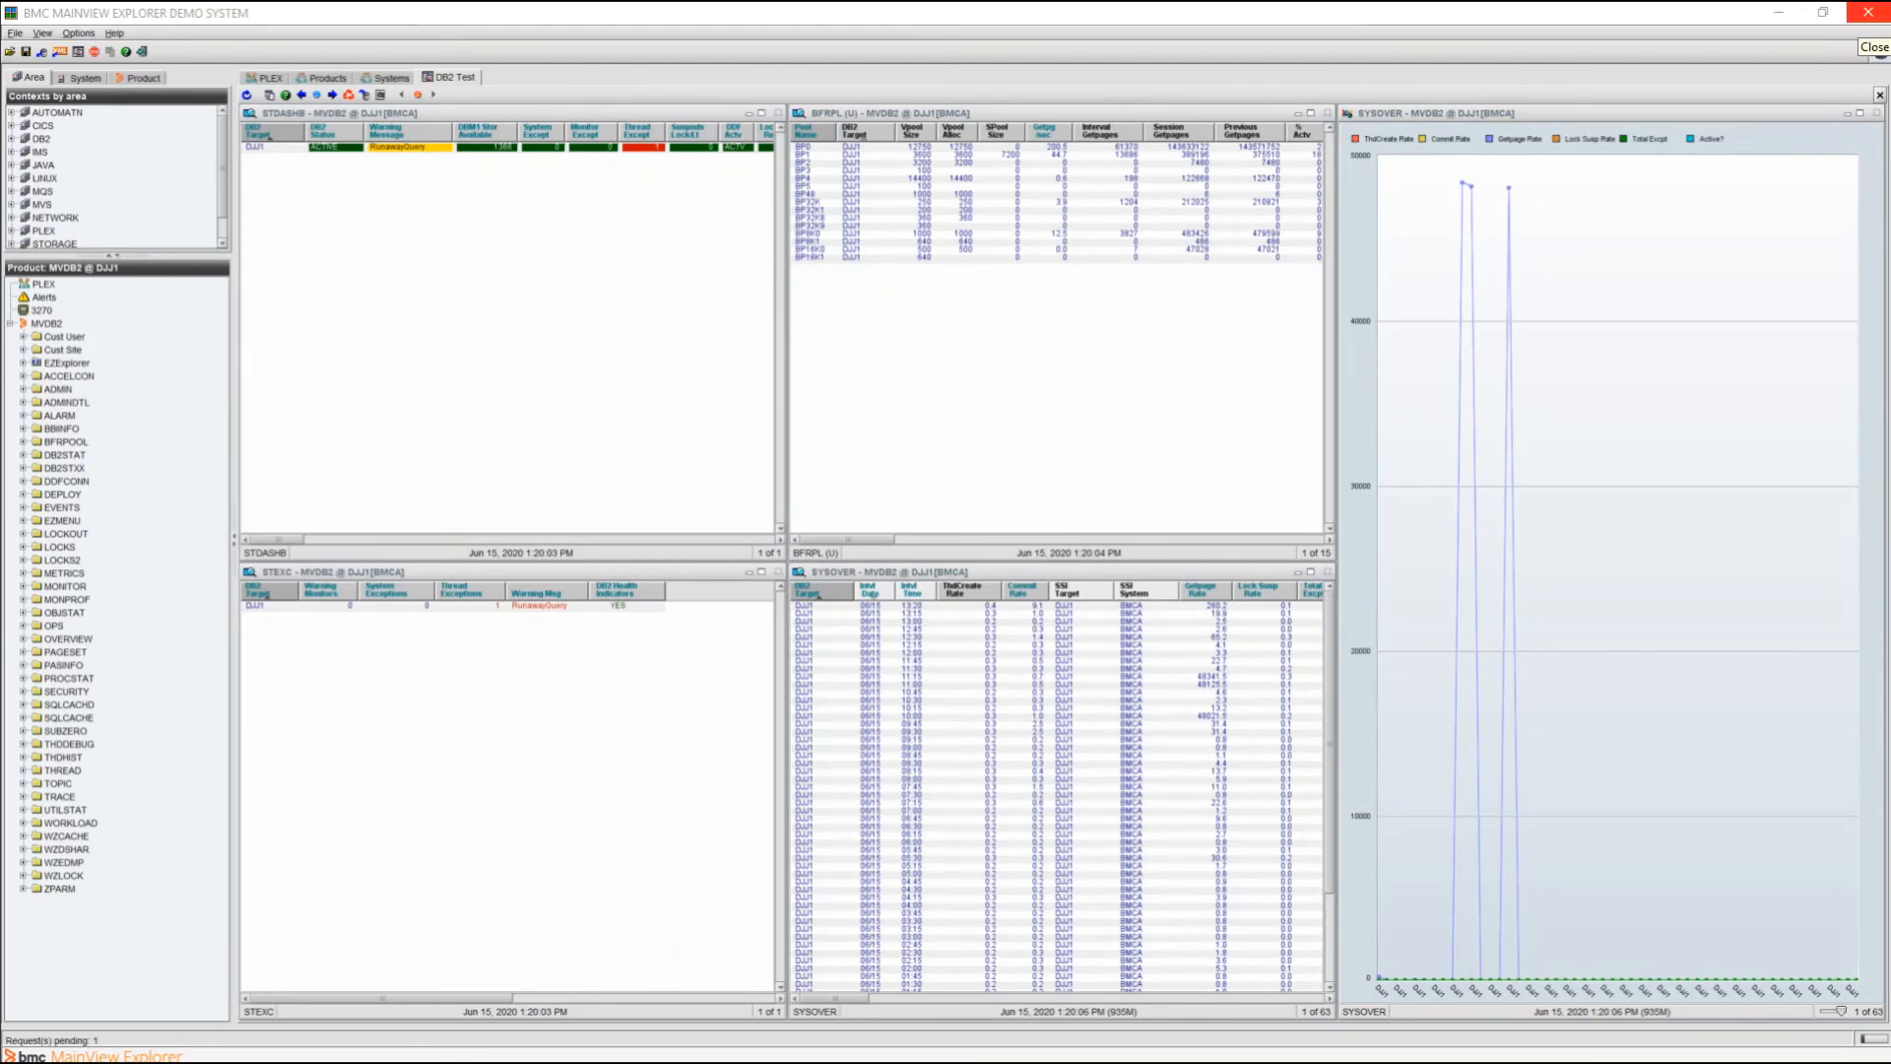
# - Close the current session and enter the account password in the BMCA logon dialog
pyautogui.click(1869, 12)
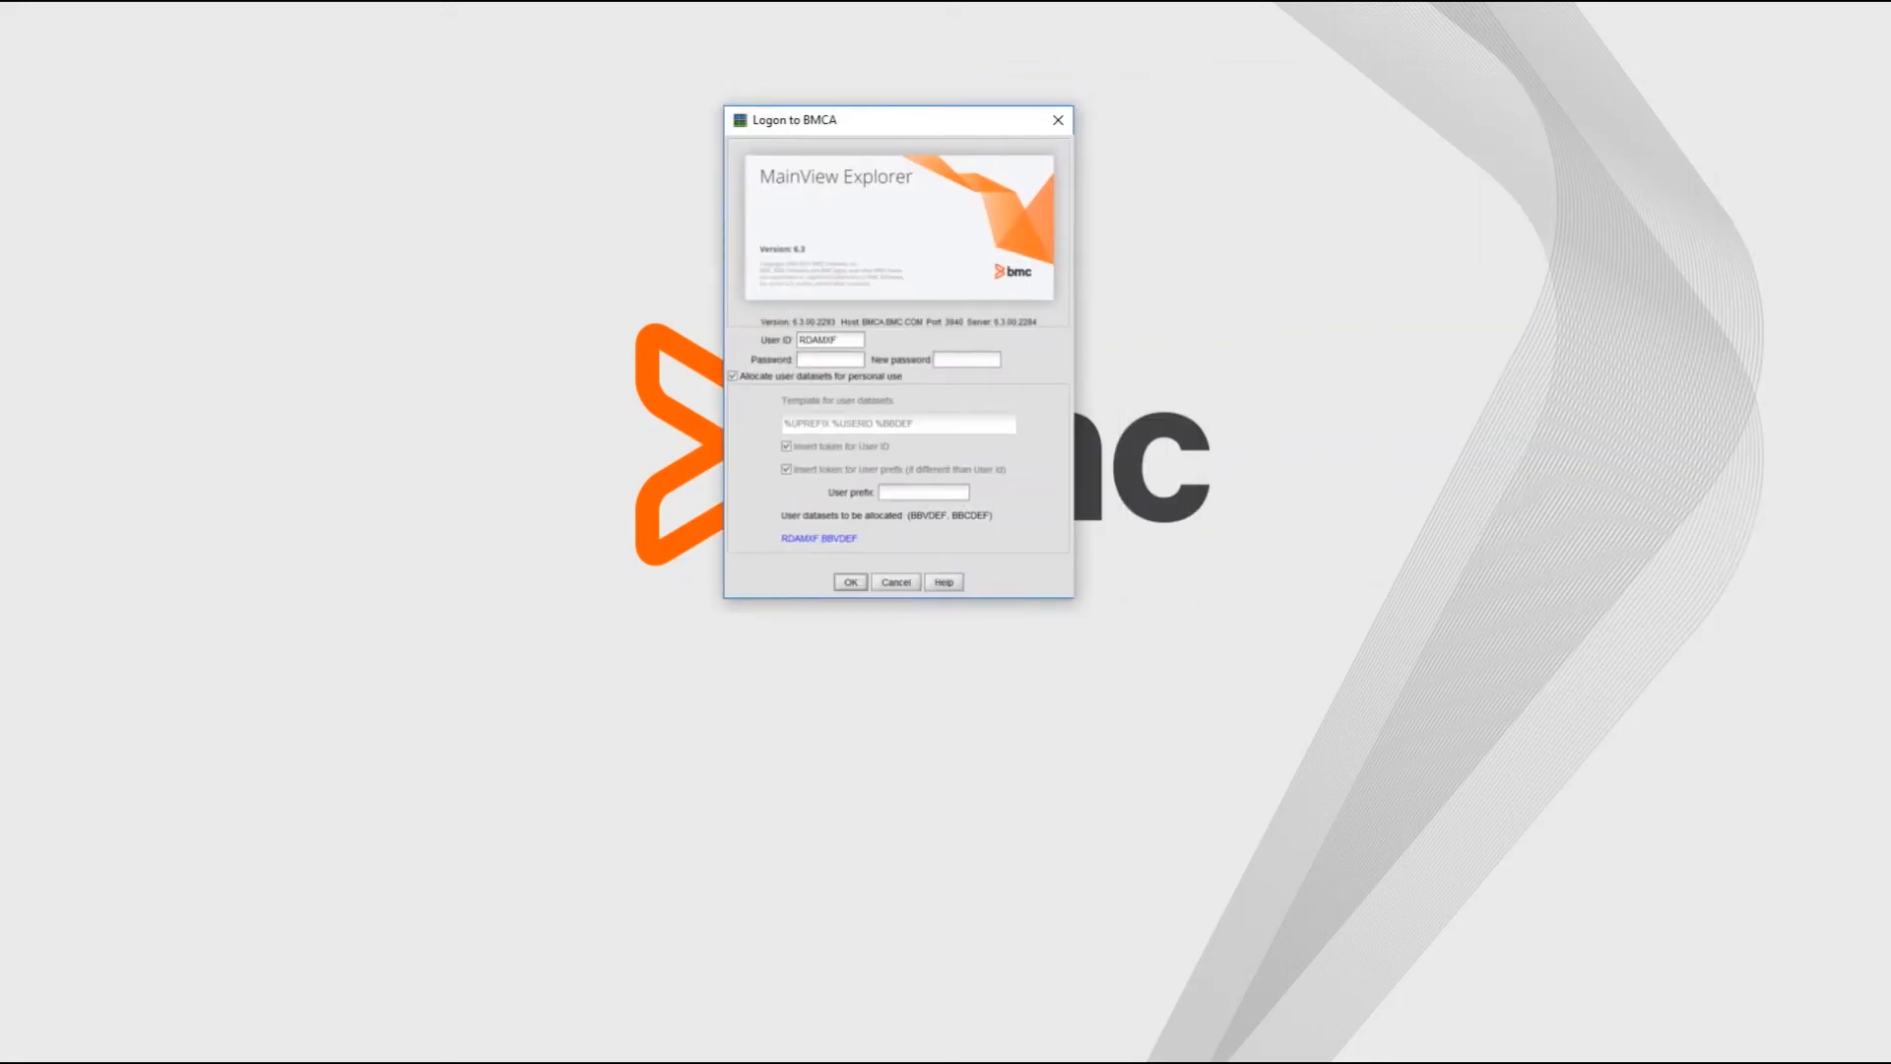
pyautogui.write('***')
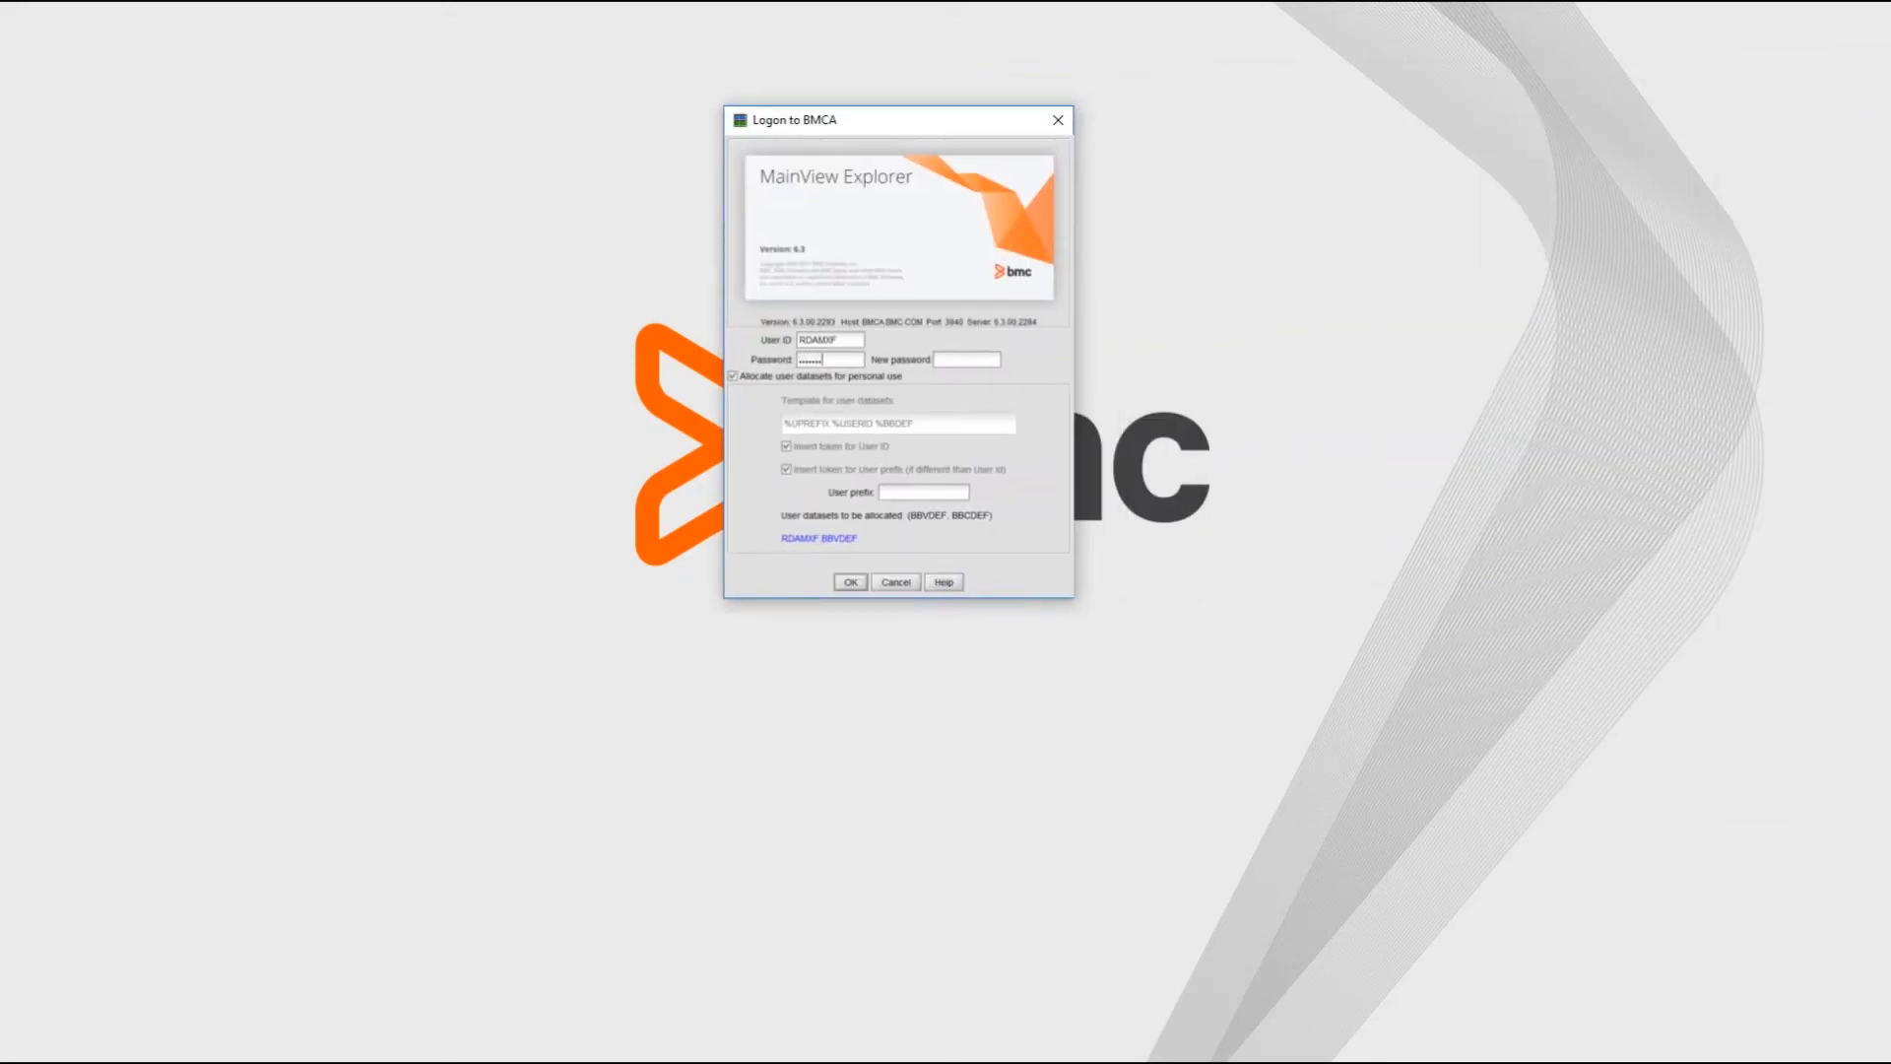